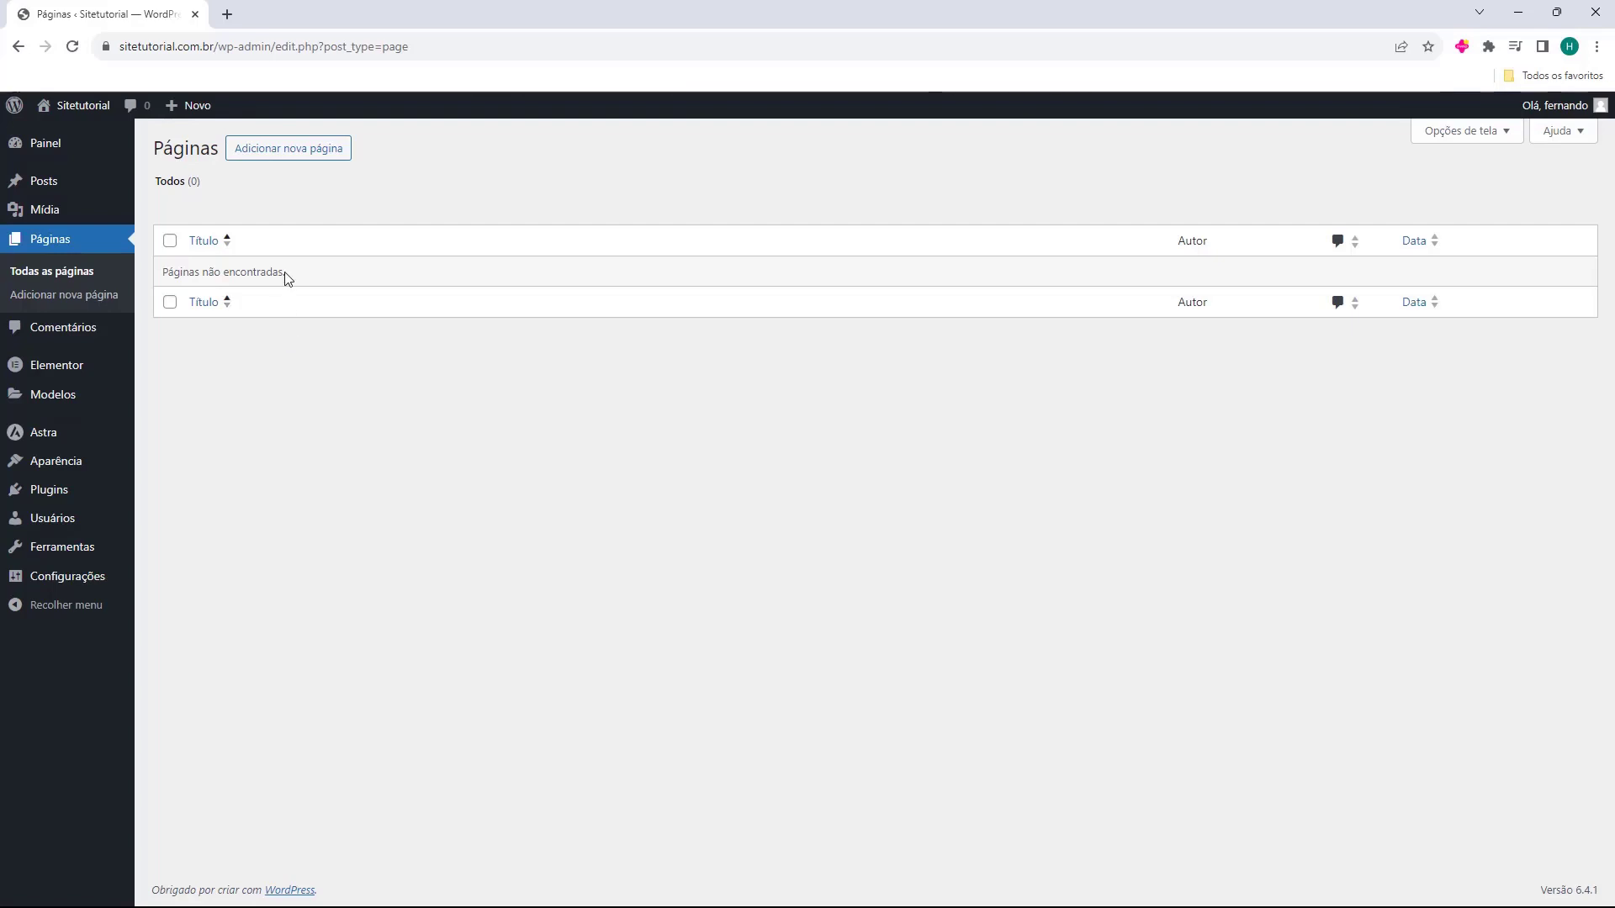
Step: Create a new page titled "Pagina Tutorial" and open it for editing with Elementor
{"action": "left_click", "coordinate": [285, 164]}
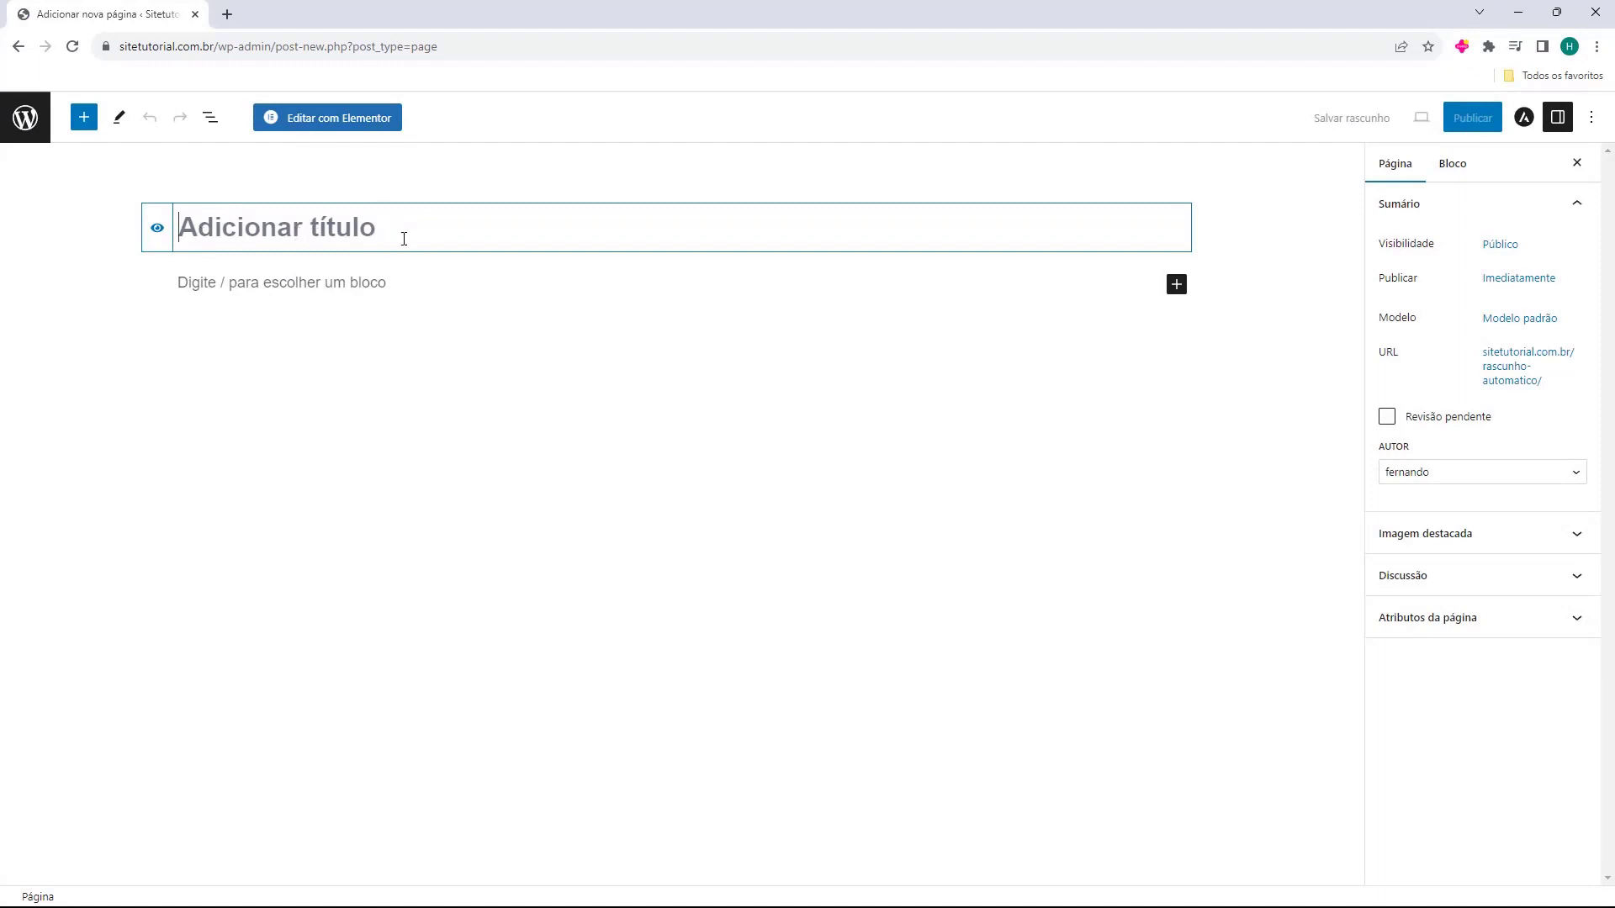
{"action": "type", "text": "Pagina Tutorial"}
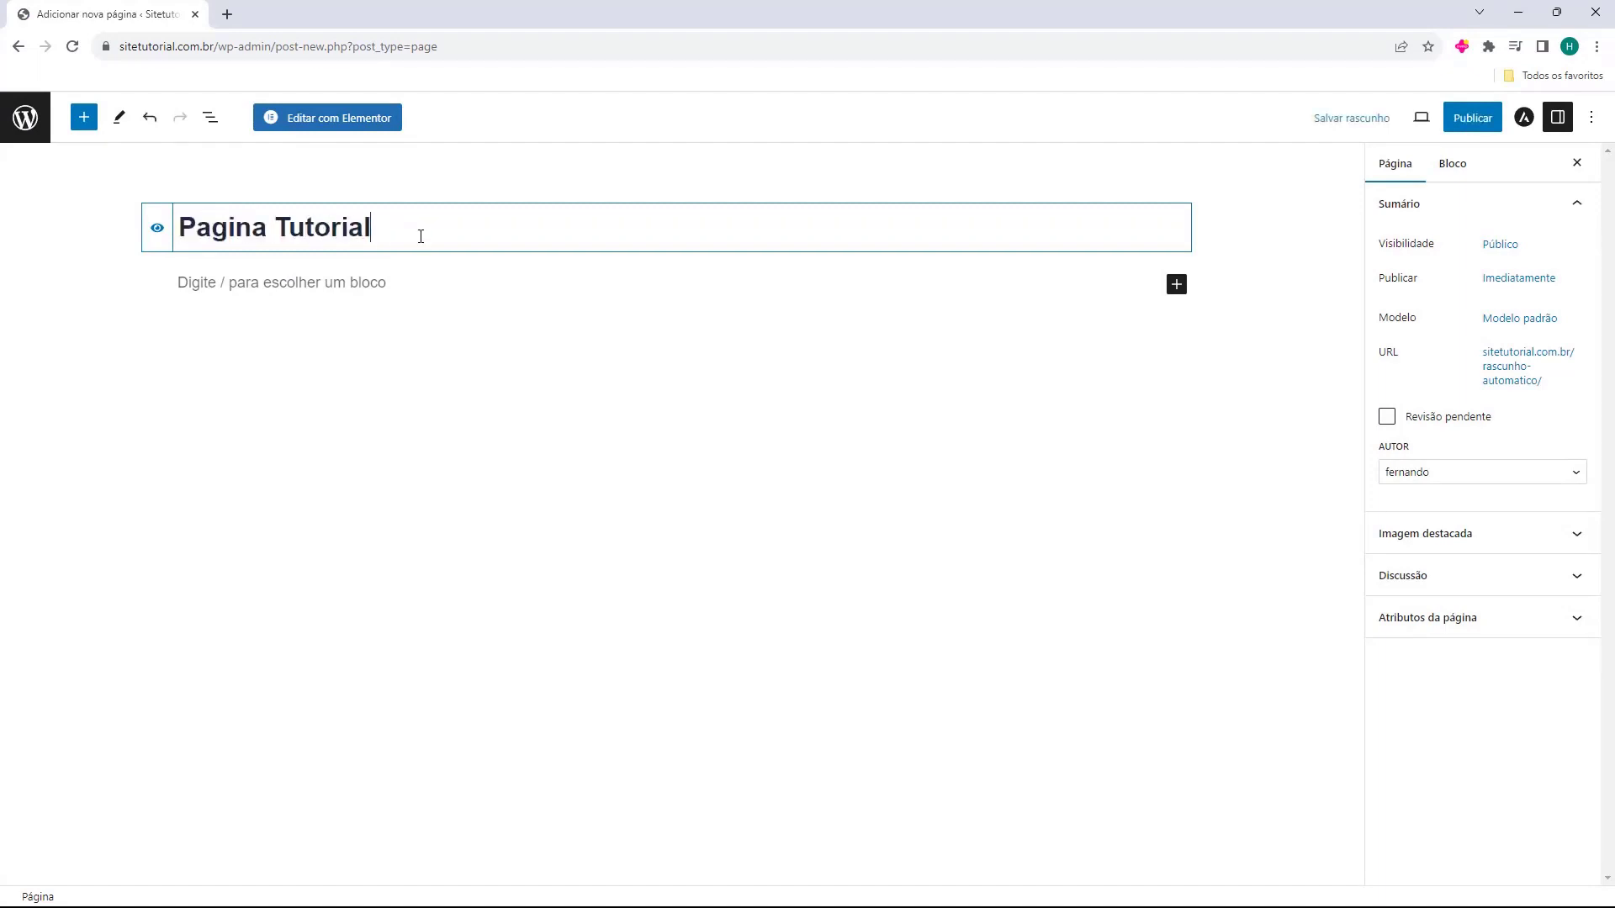
{"action": "left_click", "coordinate": [60, 262]}
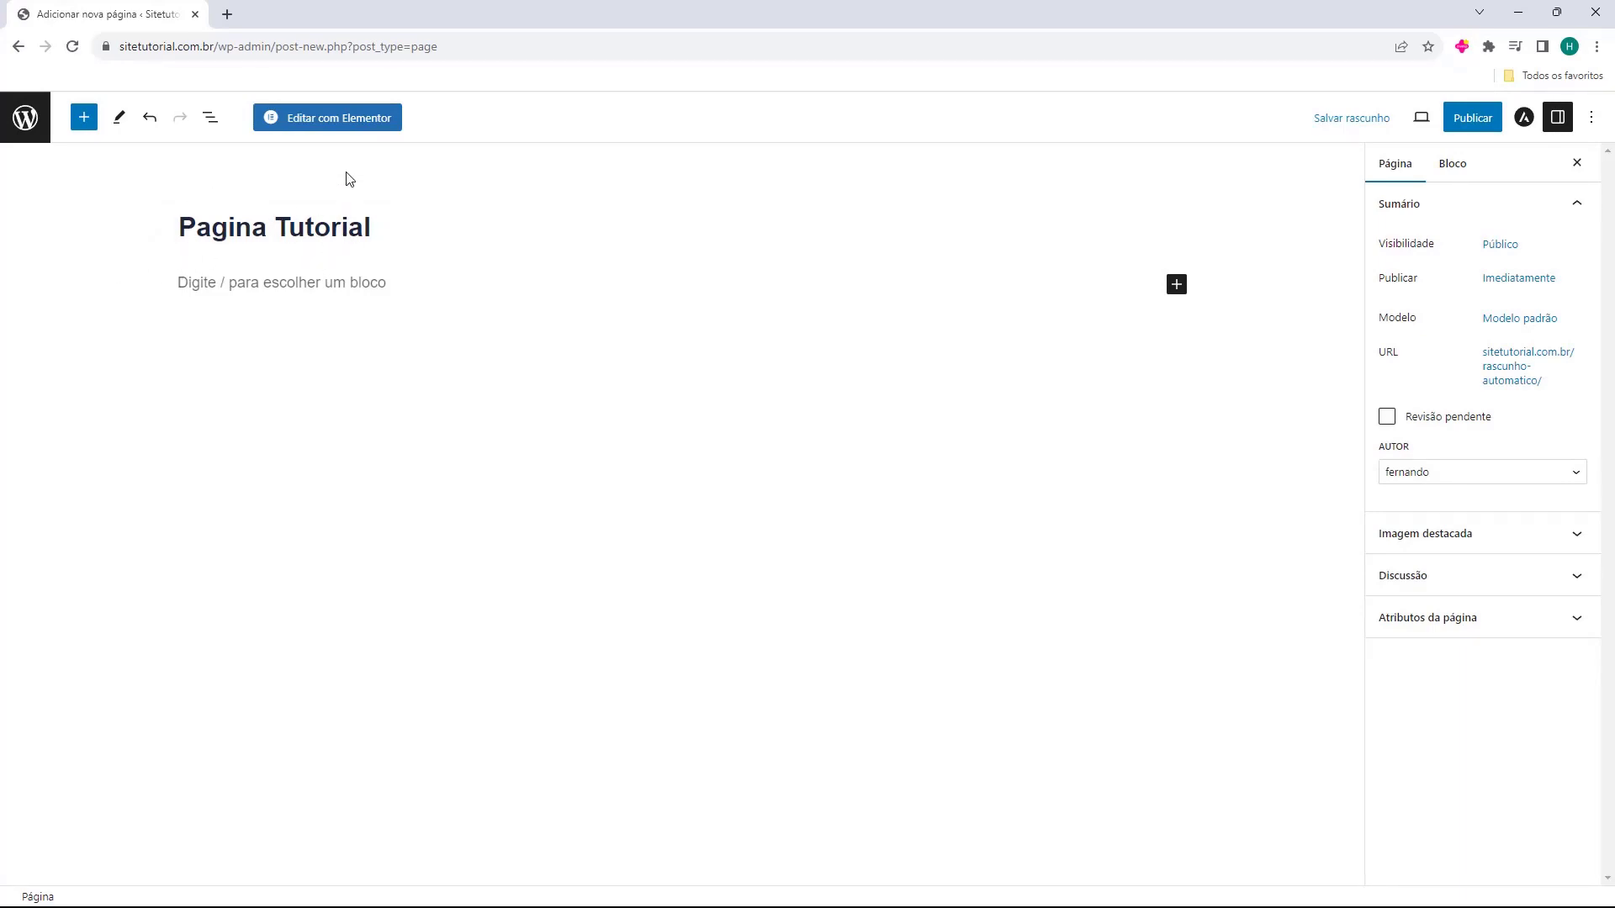
{"action": "left_click", "coordinate": [340, 119]}
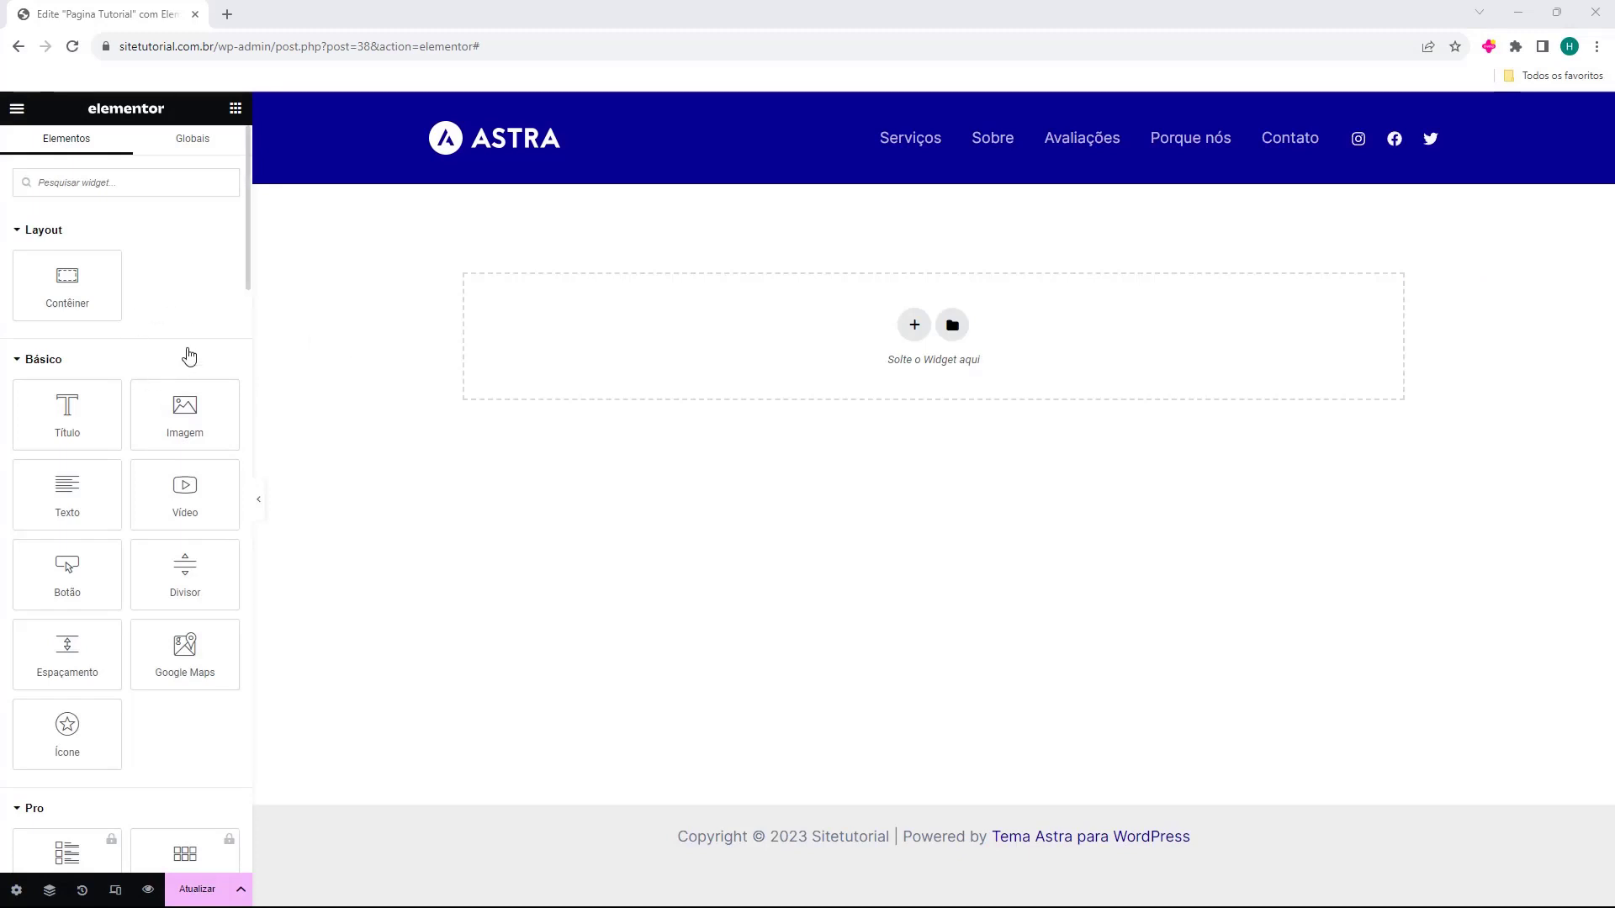
Step: Add a single container with downward direction to the empty page
{"action": "scroll", "coordinate": [159, 327], "scroll_direction": "down", "scroll_amount": 15}
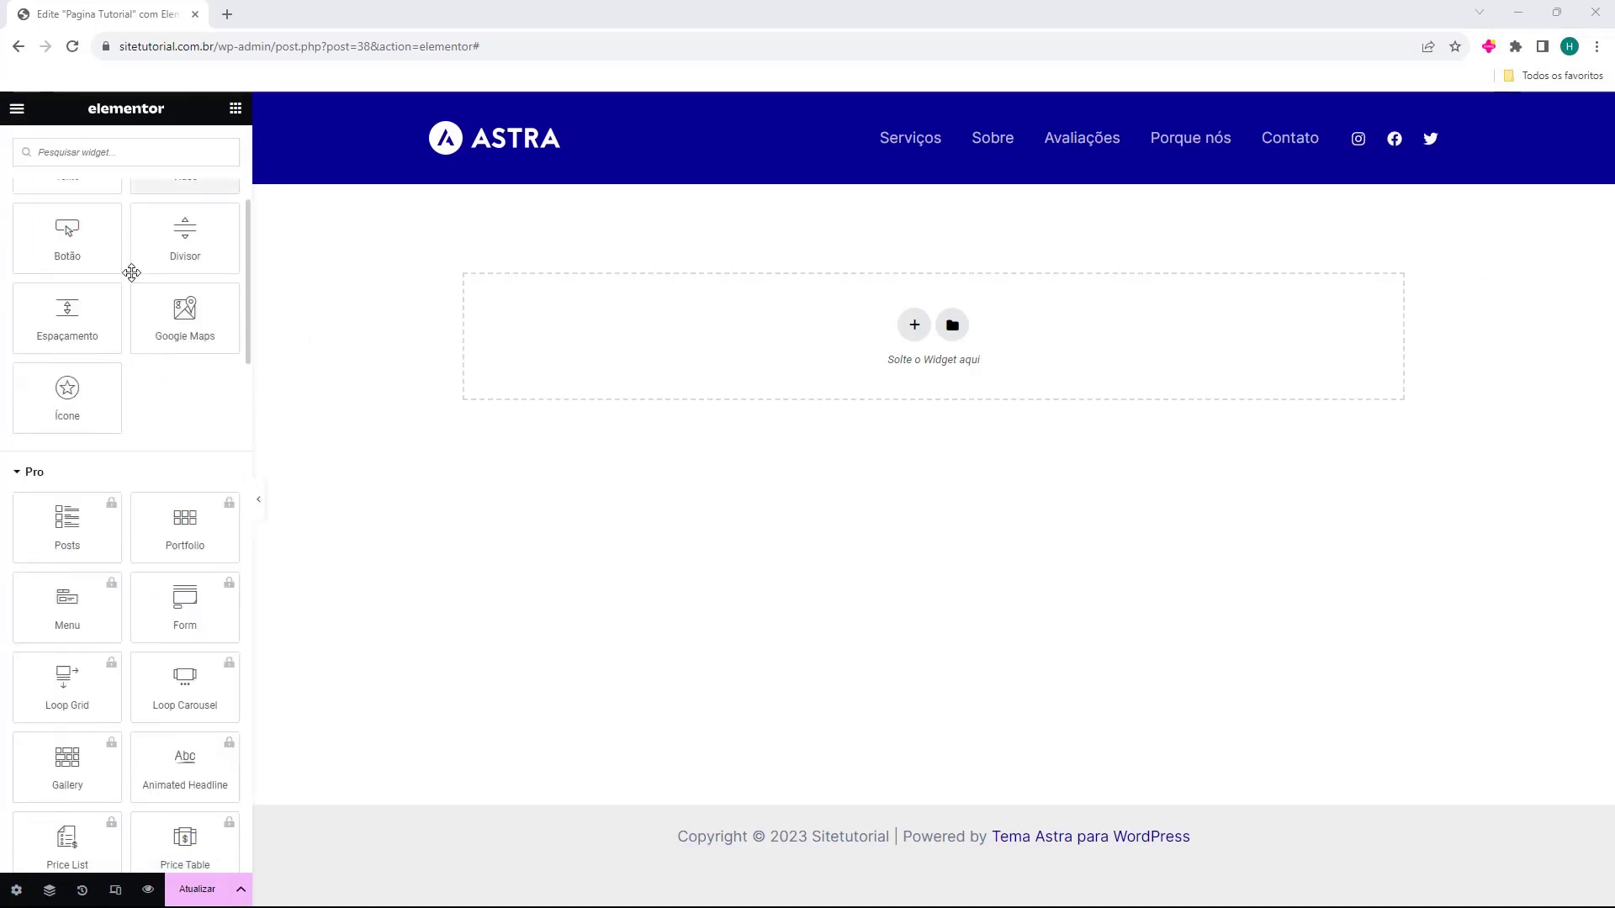
{"action": "scroll", "coordinate": [127, 290], "scroll_direction": "down", "scroll_amount": 7}
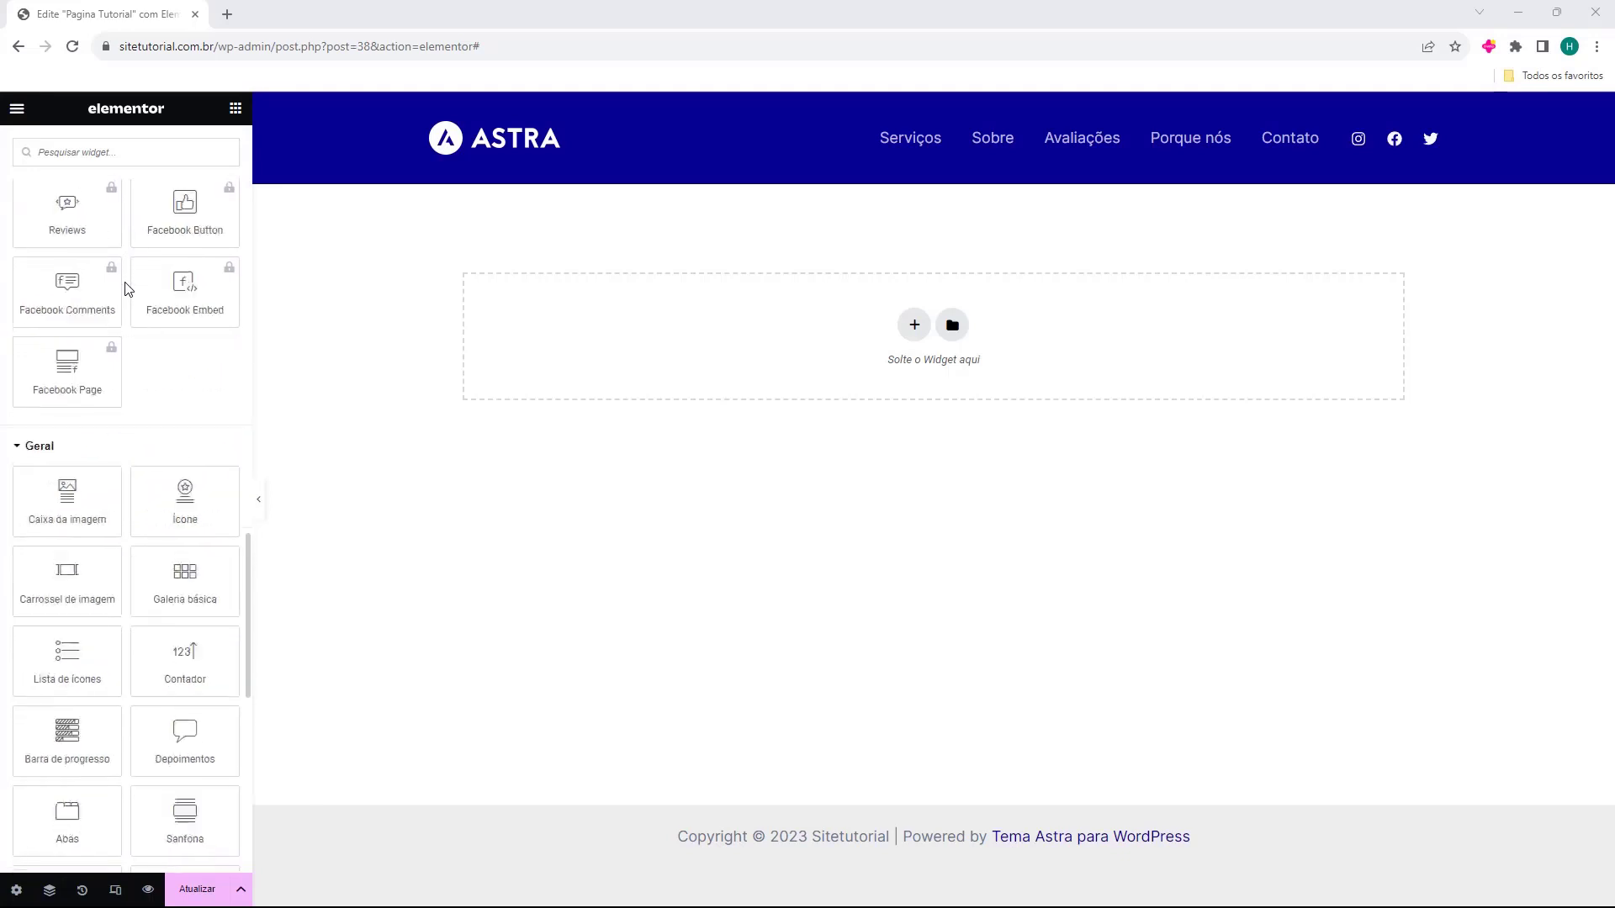
{"action": "scroll", "coordinate": [127, 289], "scroll_direction": "up", "scroll_amount": 14}
{"action": "scroll", "coordinate": [126, 289], "scroll_direction": "up", "scroll_amount": 10}
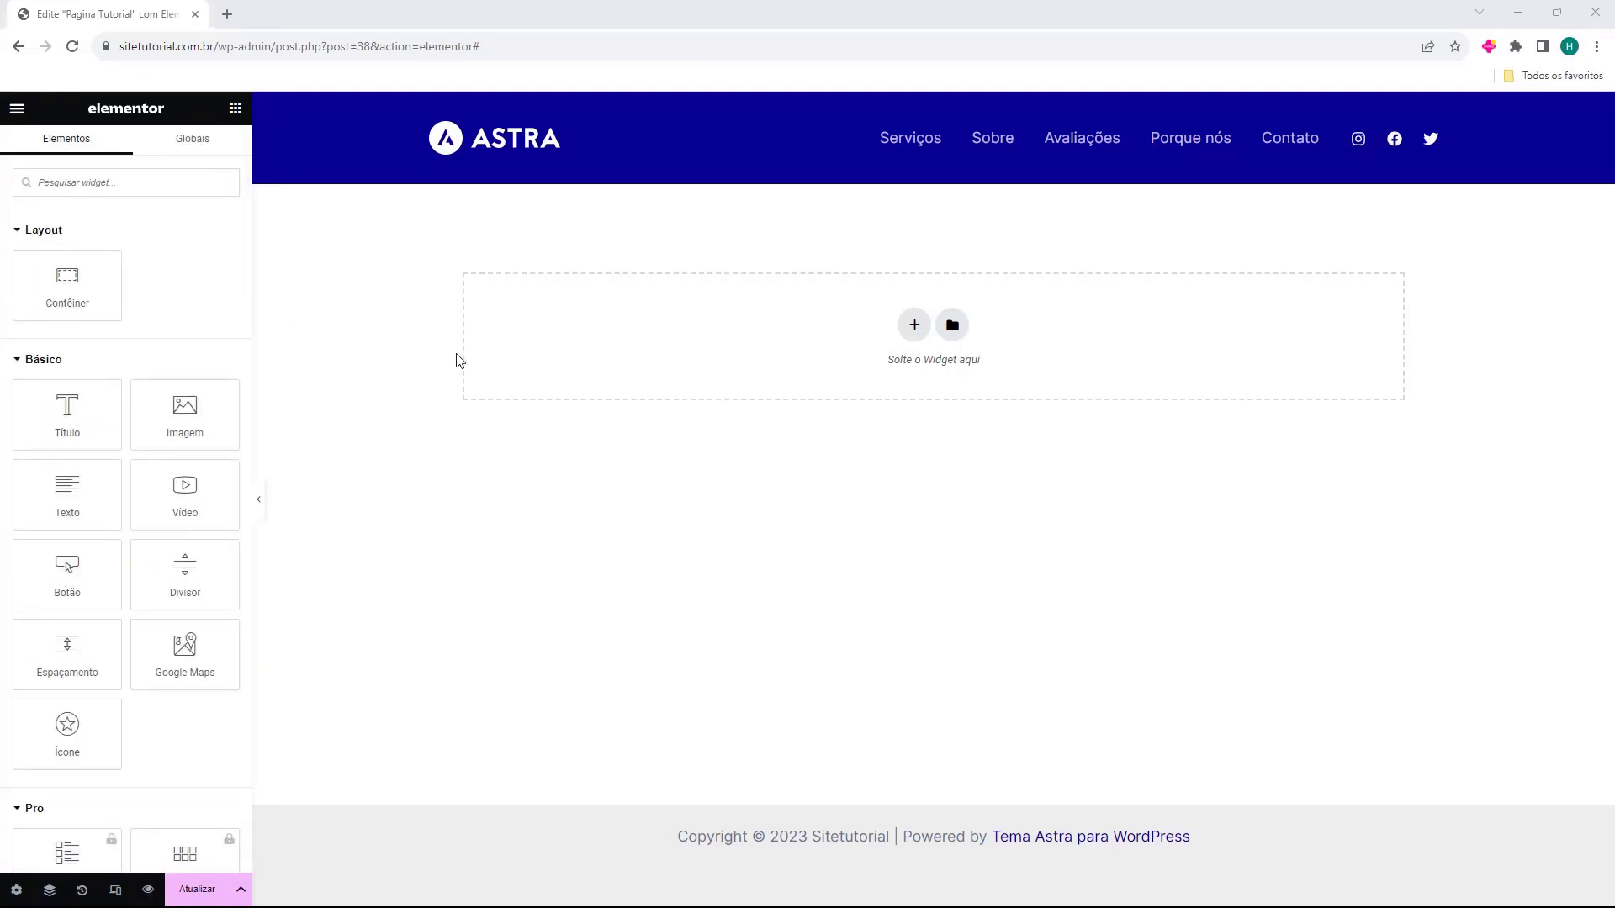
{"action": "left_click", "coordinate": [914, 333]}
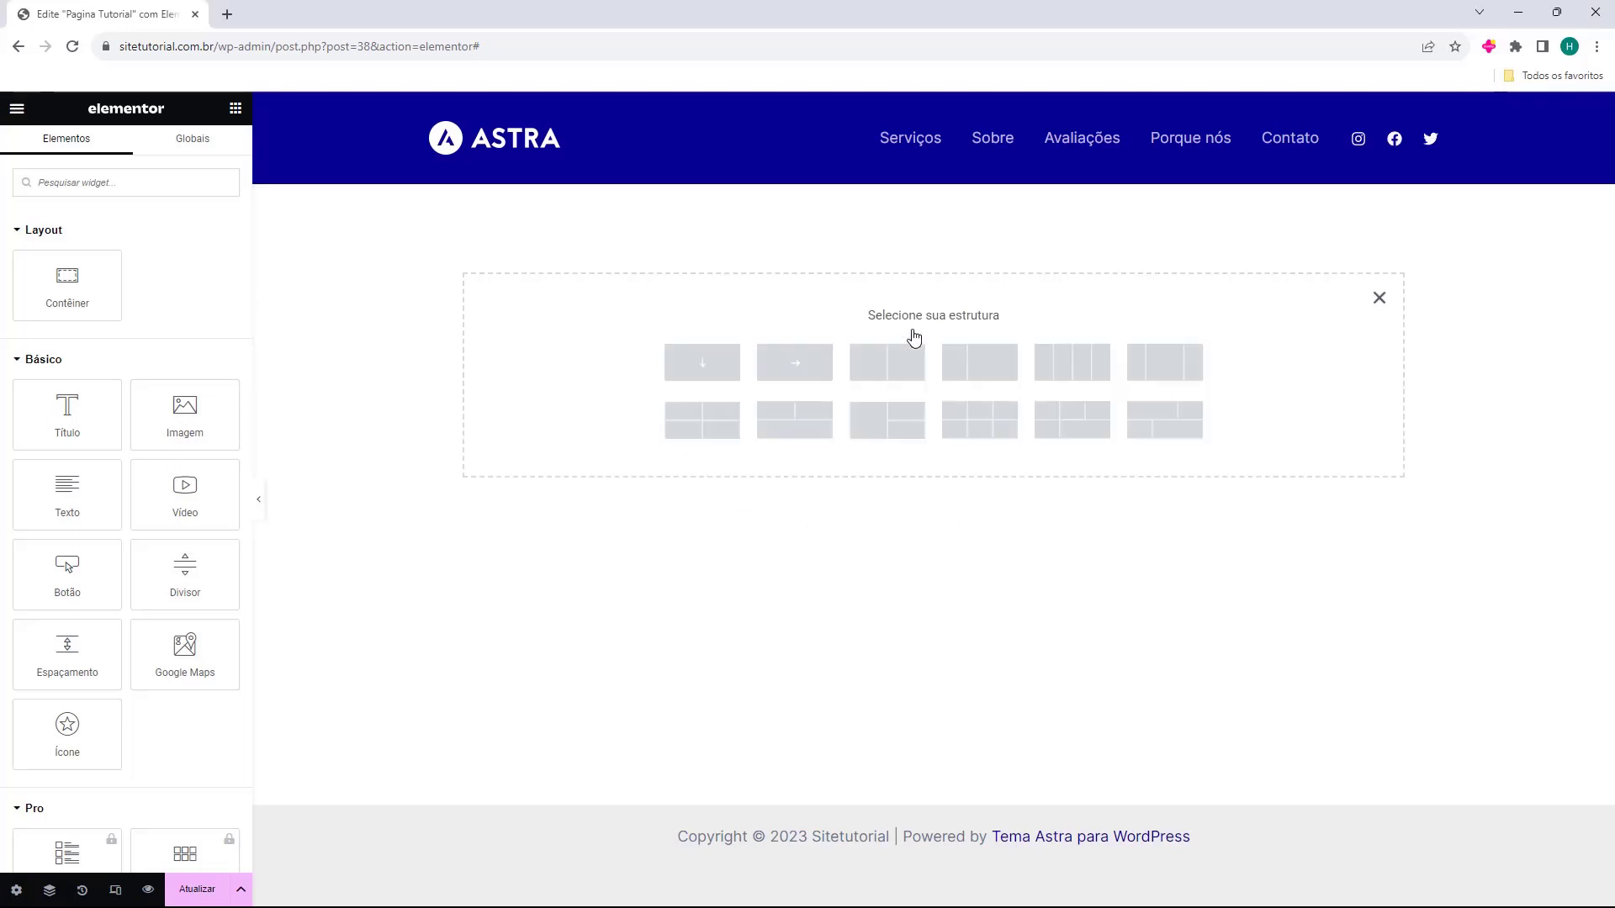
{"action": "left_click", "coordinate": [704, 365]}
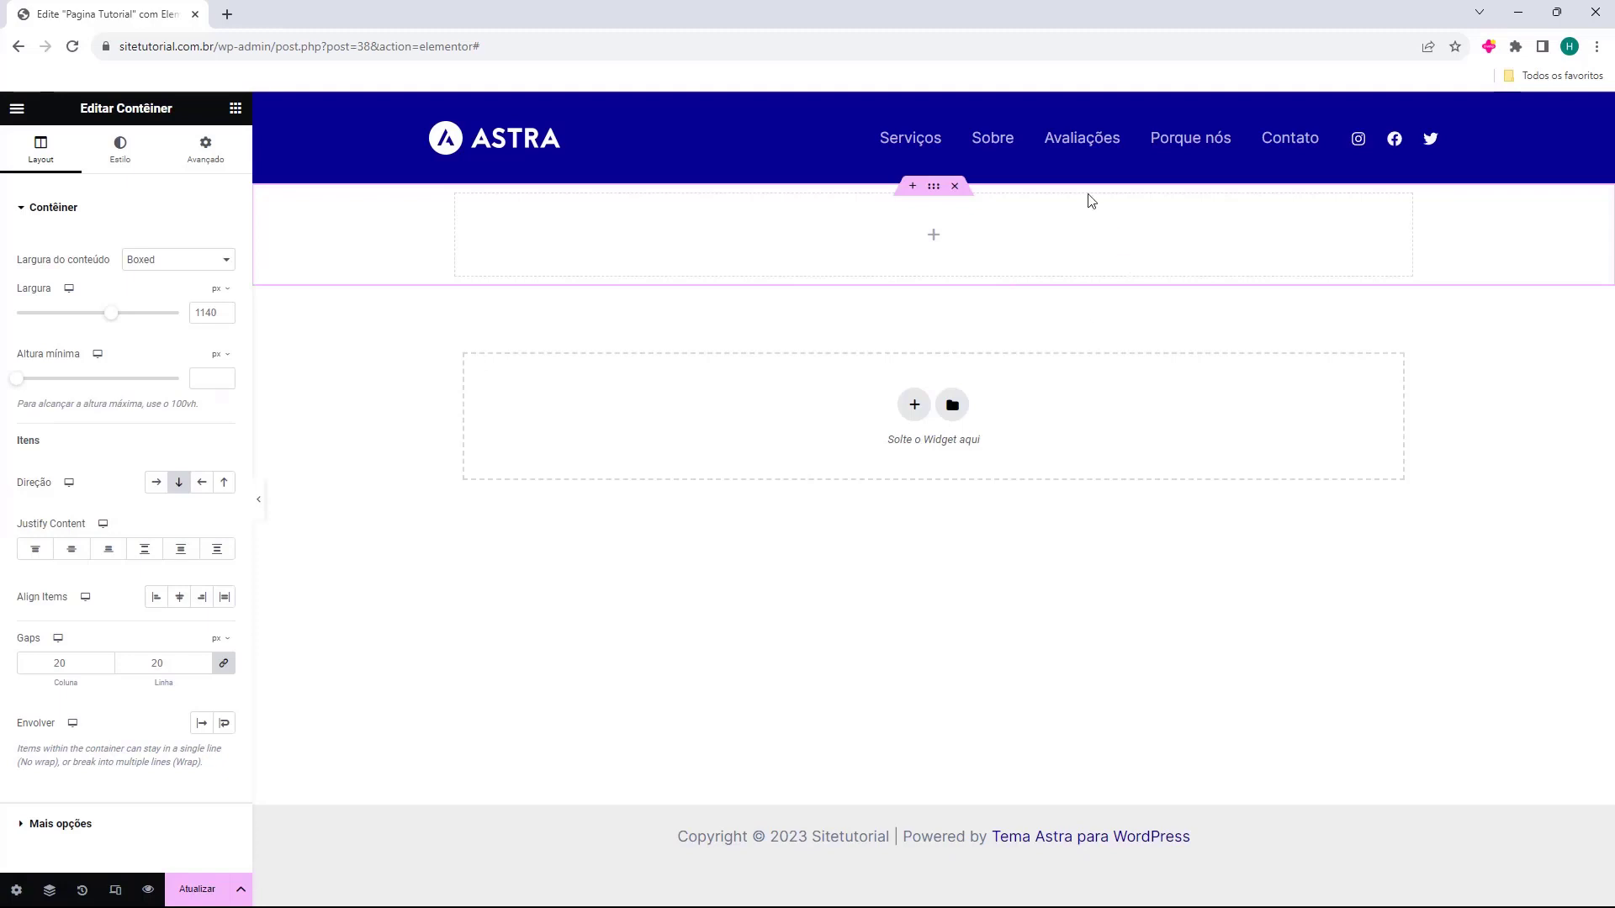
Step: Collapse the Pro widget category and place a Lista de ícones widget inside the empty container
{"action": "left_click", "coordinate": [234, 110]}
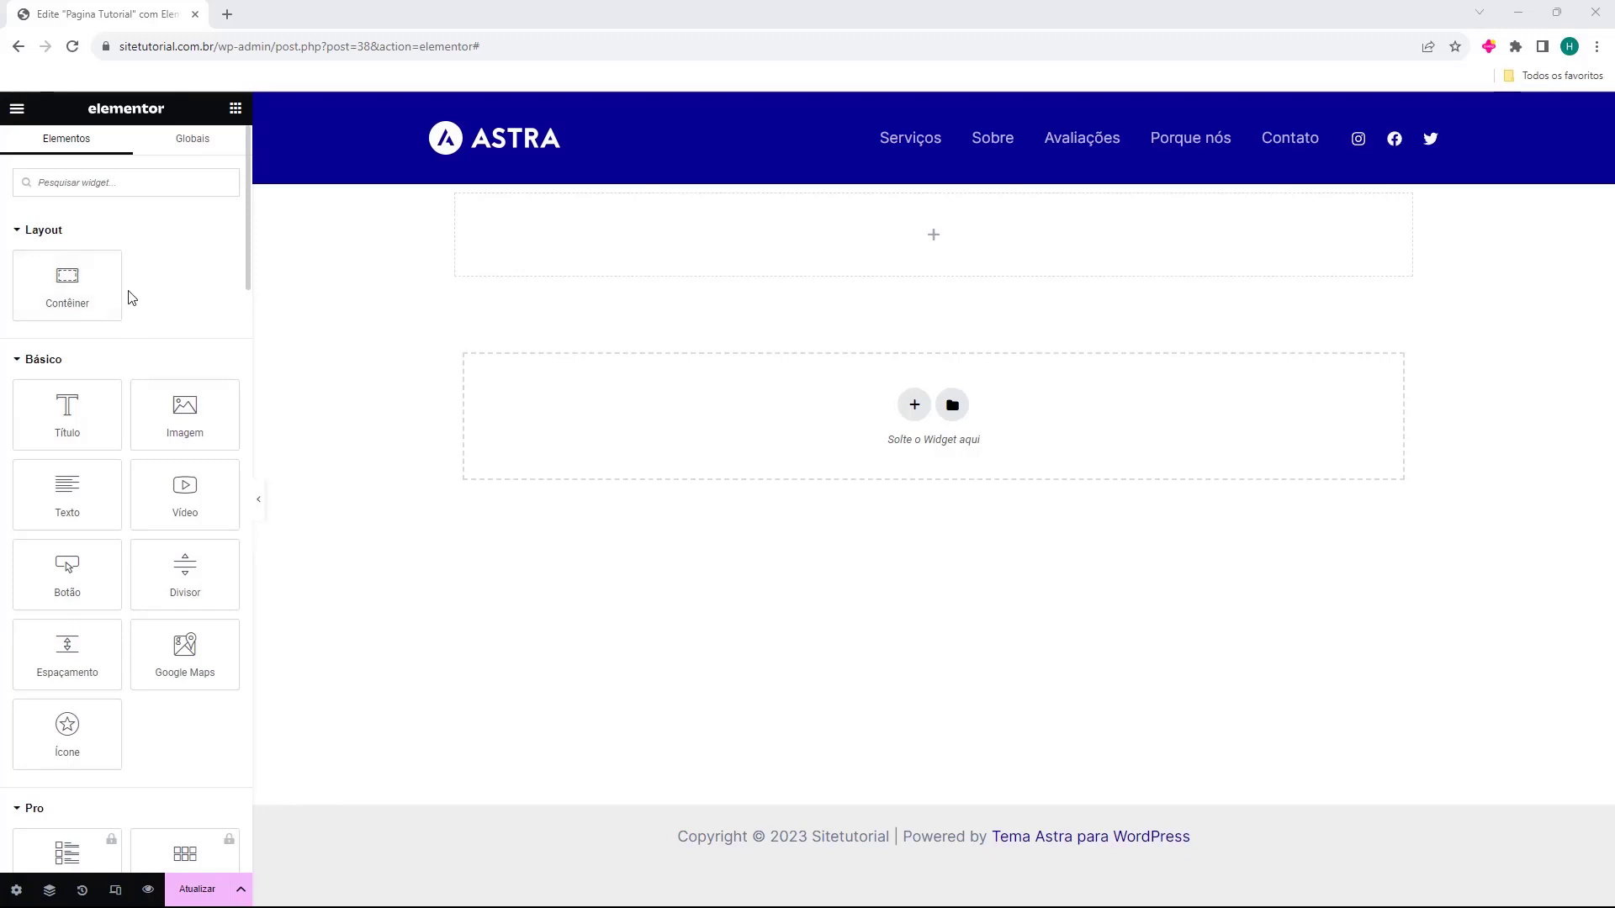
{"action": "scroll", "coordinate": [130, 299], "scroll_direction": "down", "scroll_amount": 1}
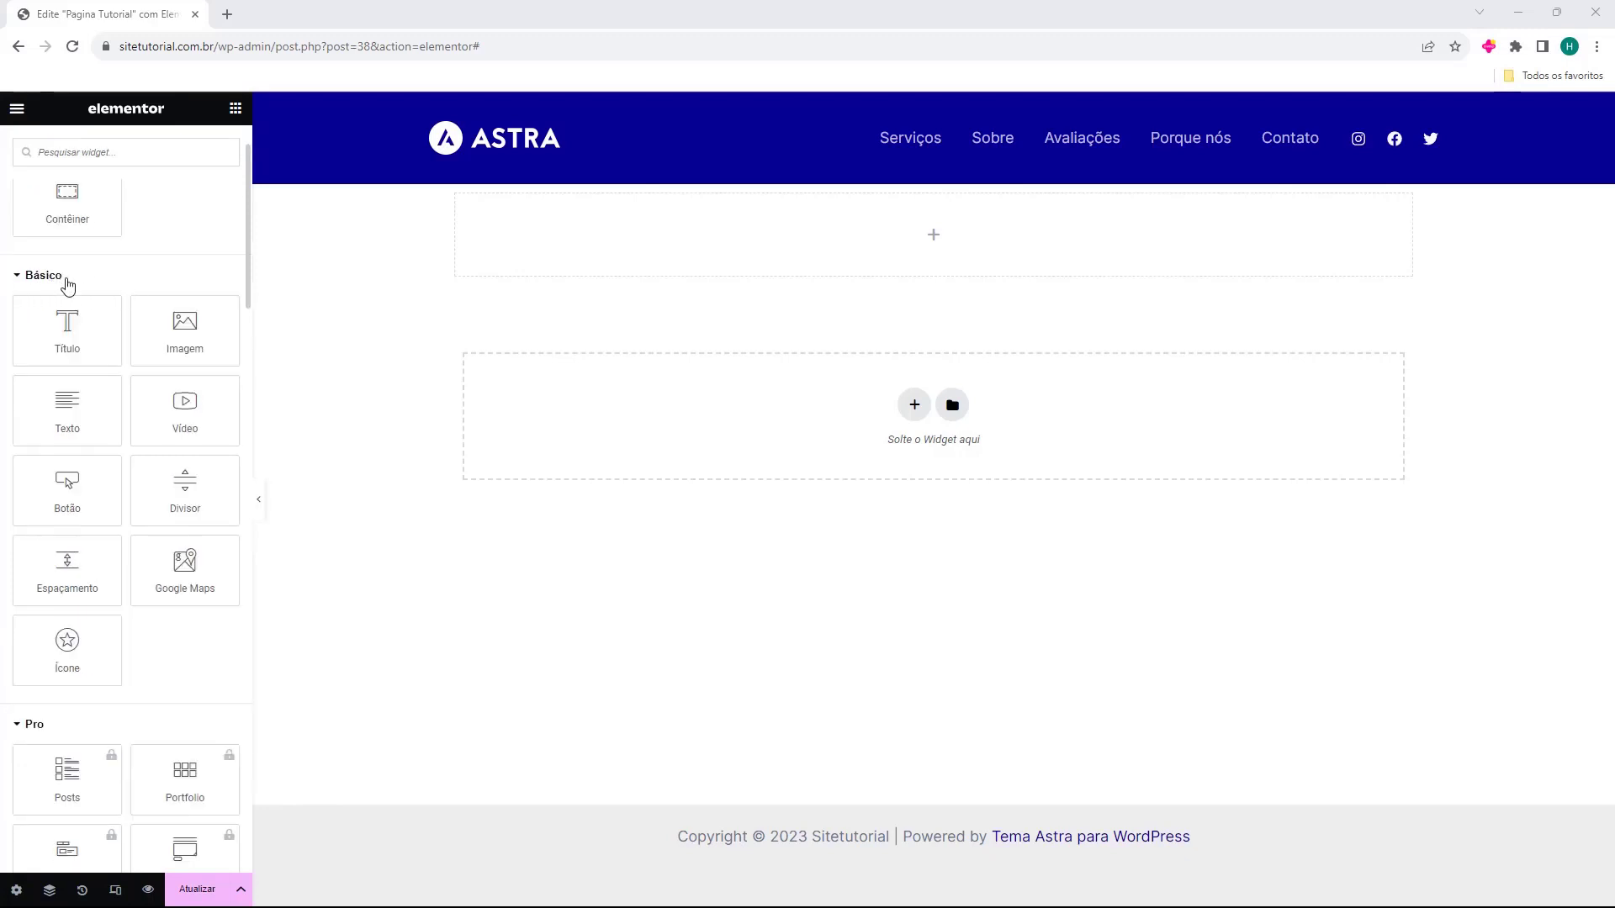
{"action": "scroll", "coordinate": [107, 290], "scroll_direction": "down", "scroll_amount": 3}
{"action": "scroll", "coordinate": [94, 328], "scroll_direction": "down", "scroll_amount": 1}
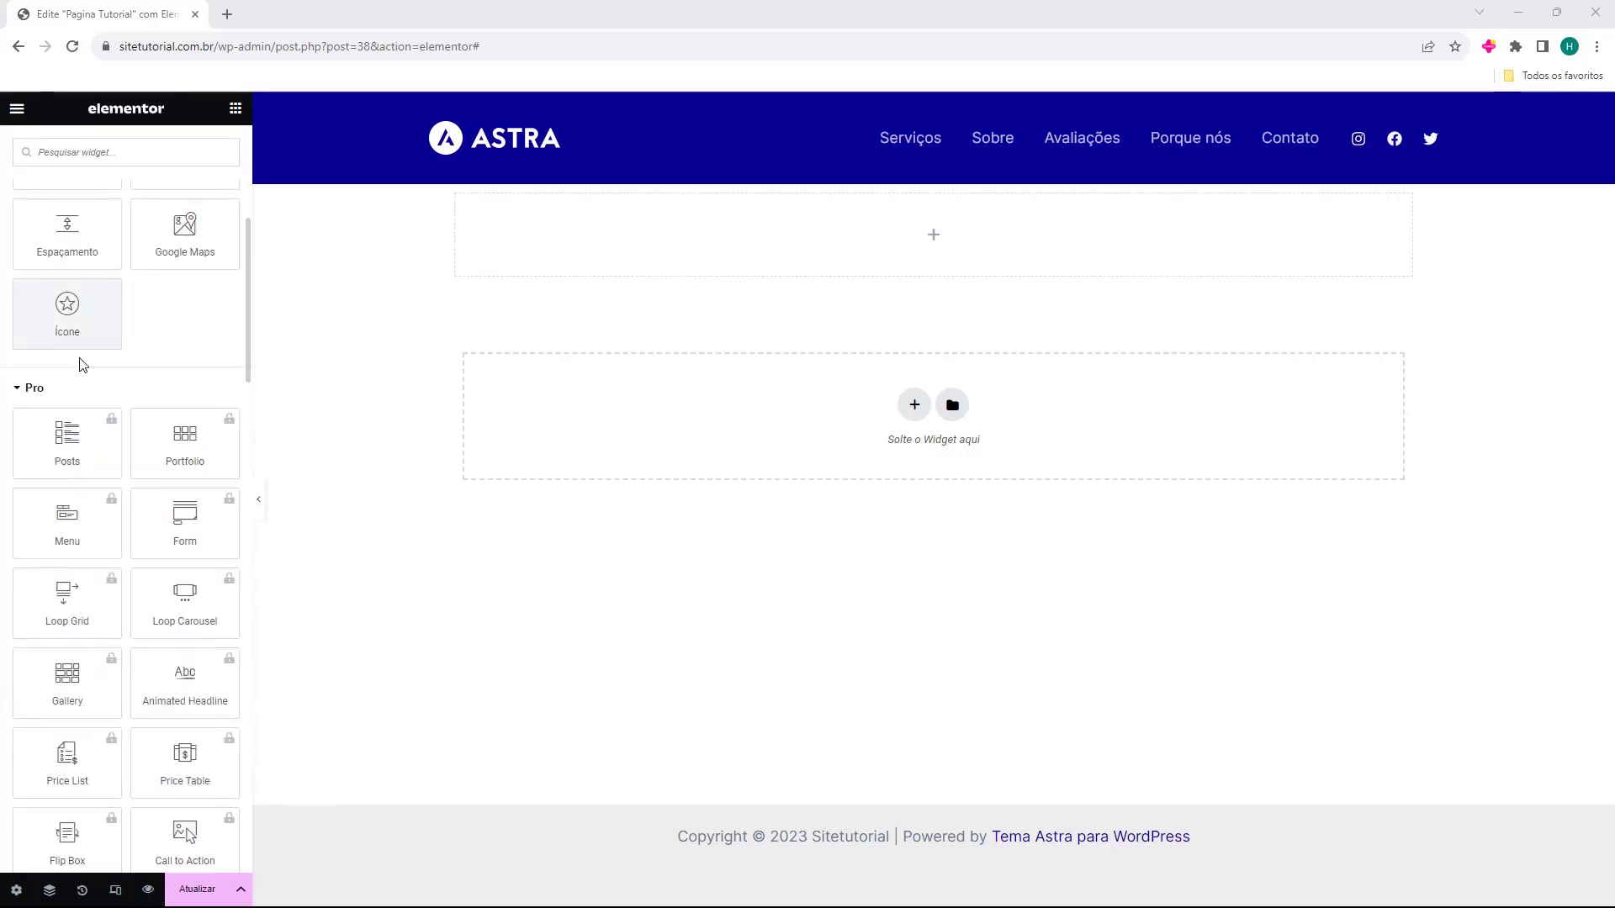
{"action": "left_click", "coordinate": [41, 396]}
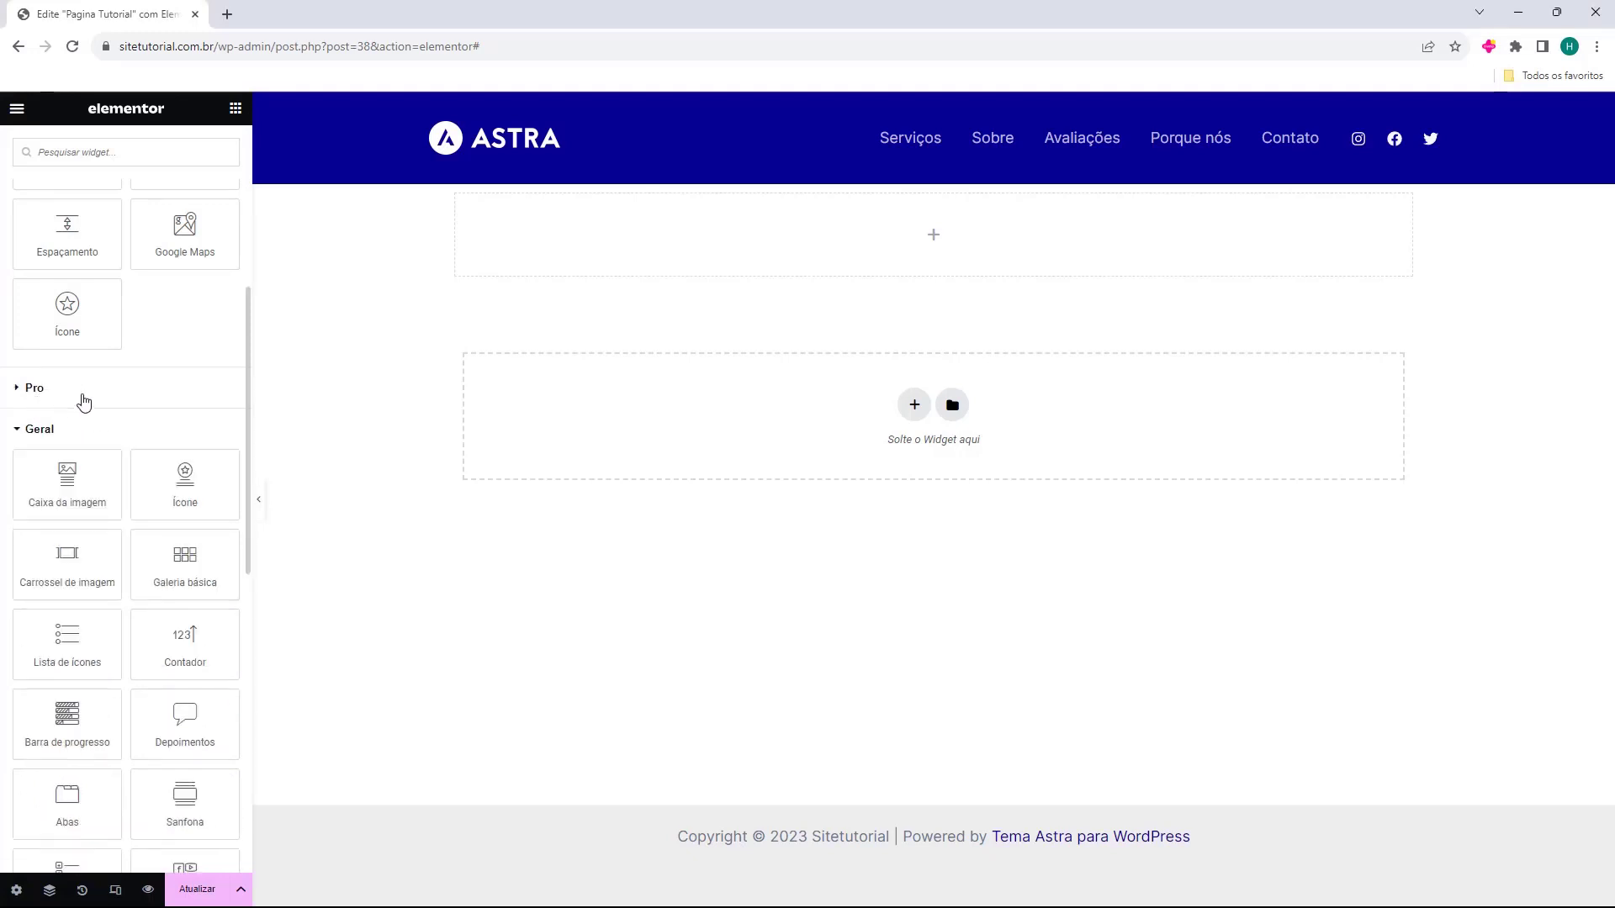
{"action": "scroll", "coordinate": [71, 398], "scroll_direction": "down", "scroll_amount": 1}
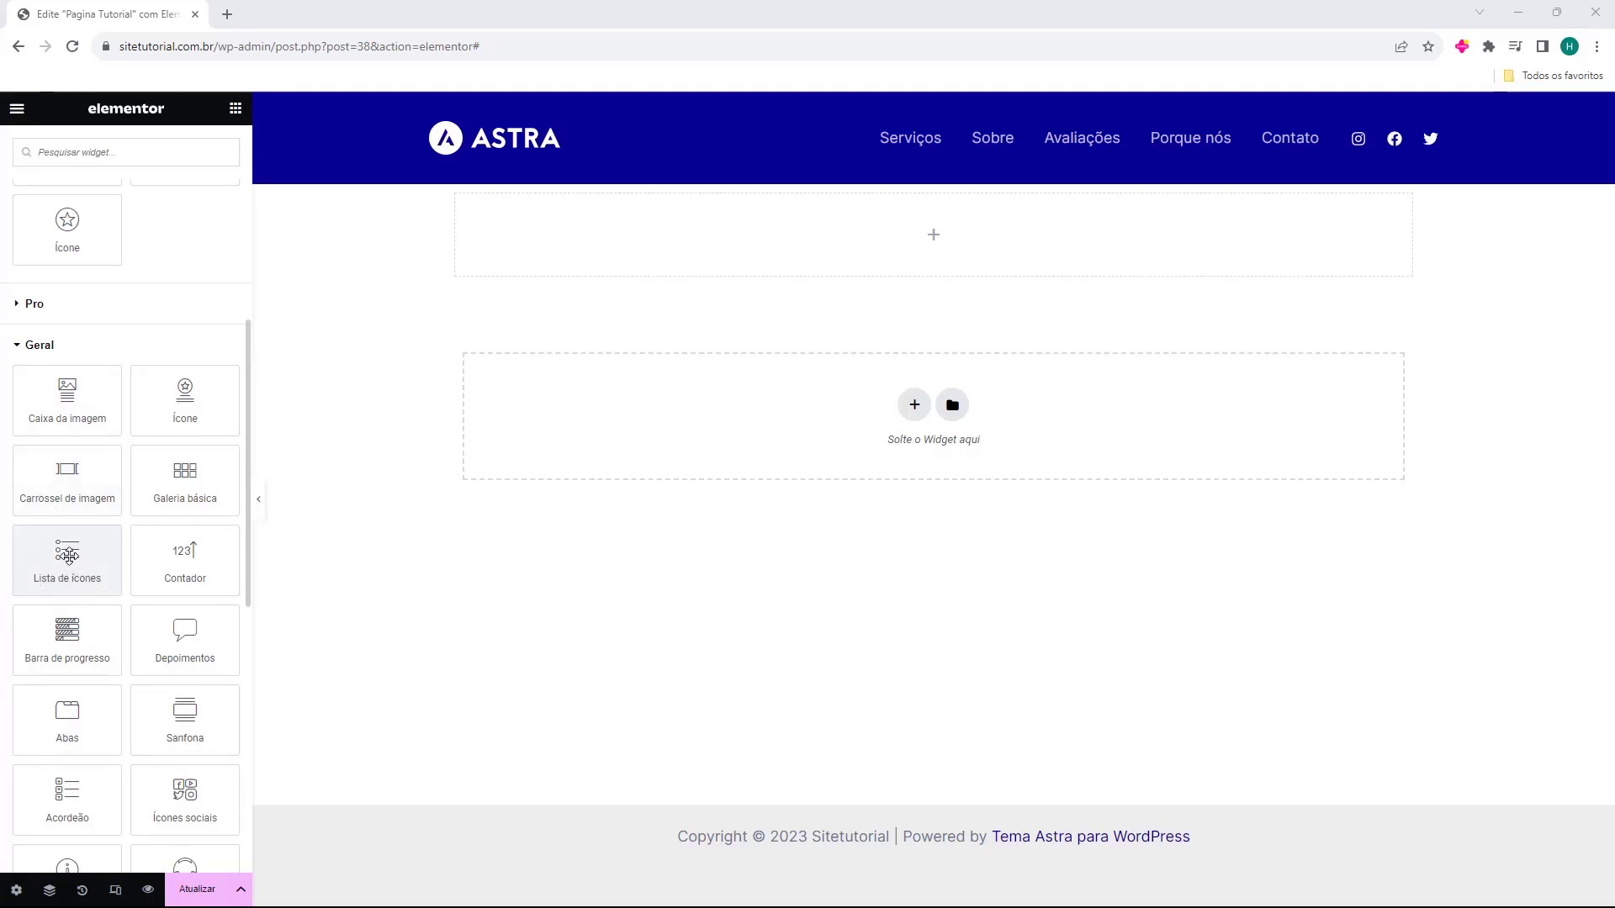
{"action": "left_click_drag", "start_coordinate": [69, 553], "coordinate": [698, 244]}
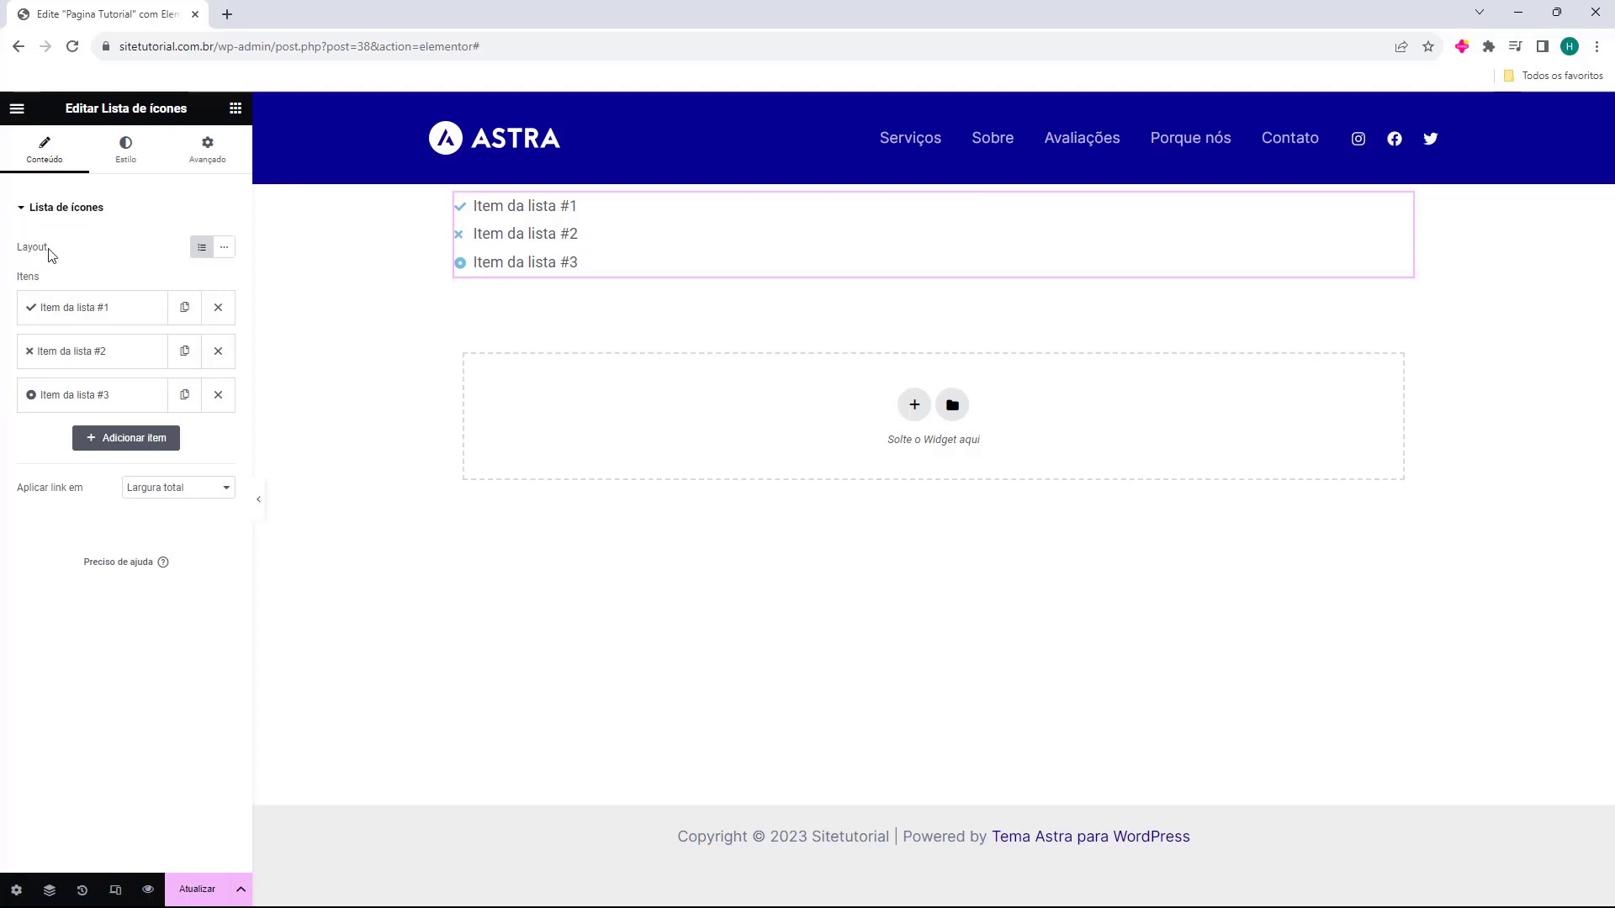
Step: Try the inline layout on the icon list and switch it back to the stacked layout
{"action": "left_click", "coordinate": [225, 250]}
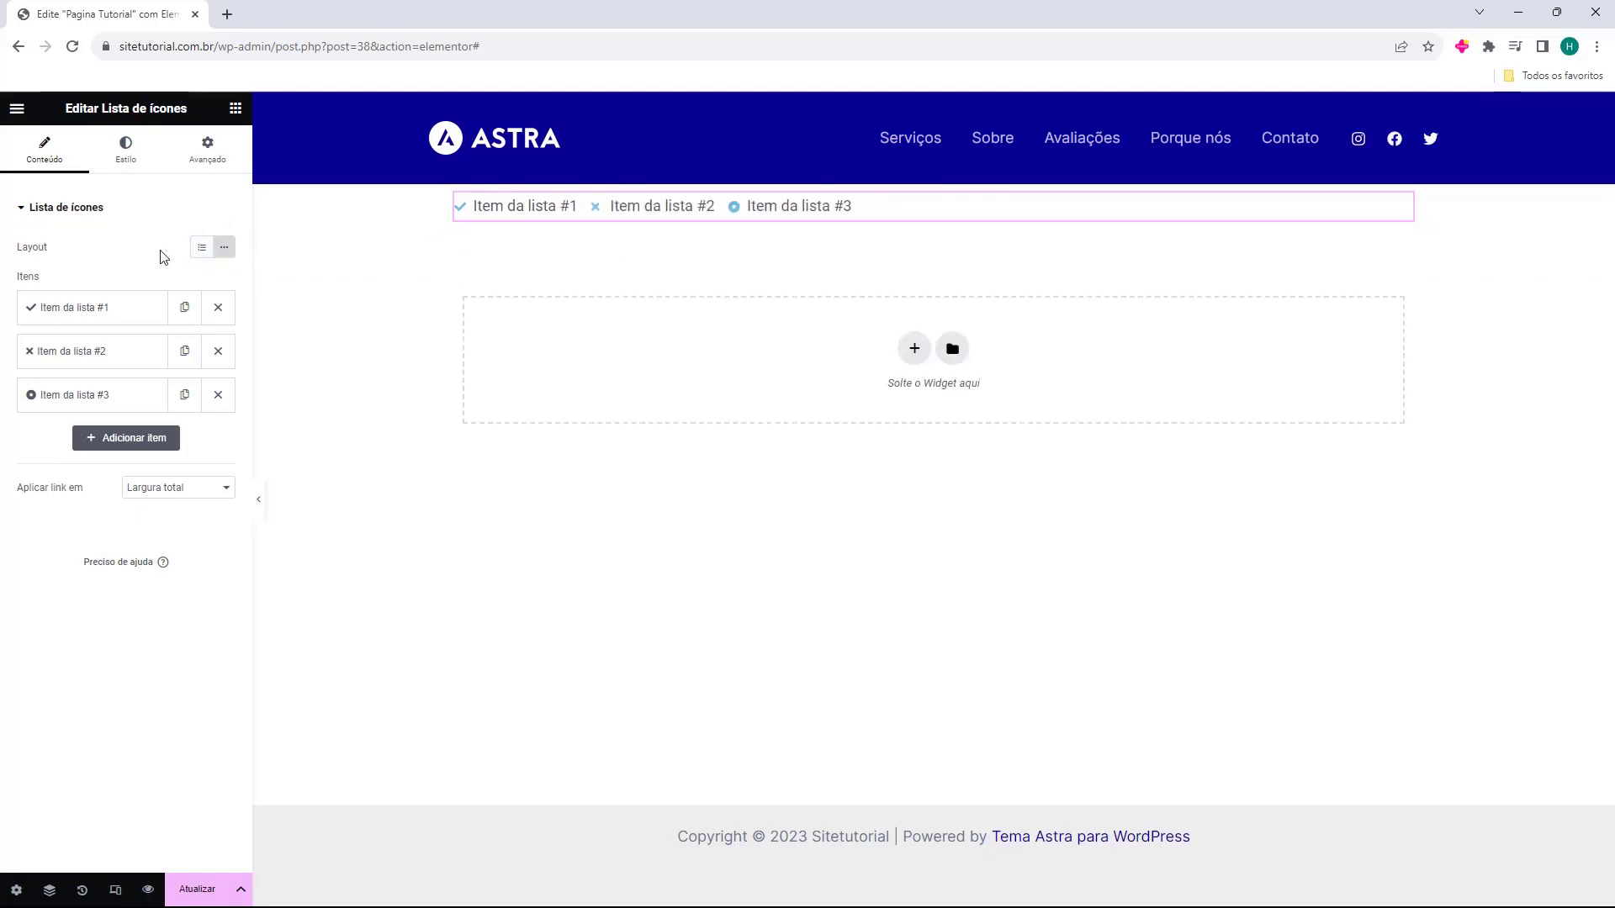
{"action": "left_click", "coordinate": [202, 247]}
{"action": "left_click", "coordinate": [223, 248]}
{"action": "left_click", "coordinate": [202, 248]}
{"action": "left_click", "coordinate": [224, 248]}
{"action": "left_click", "coordinate": [203, 255]}
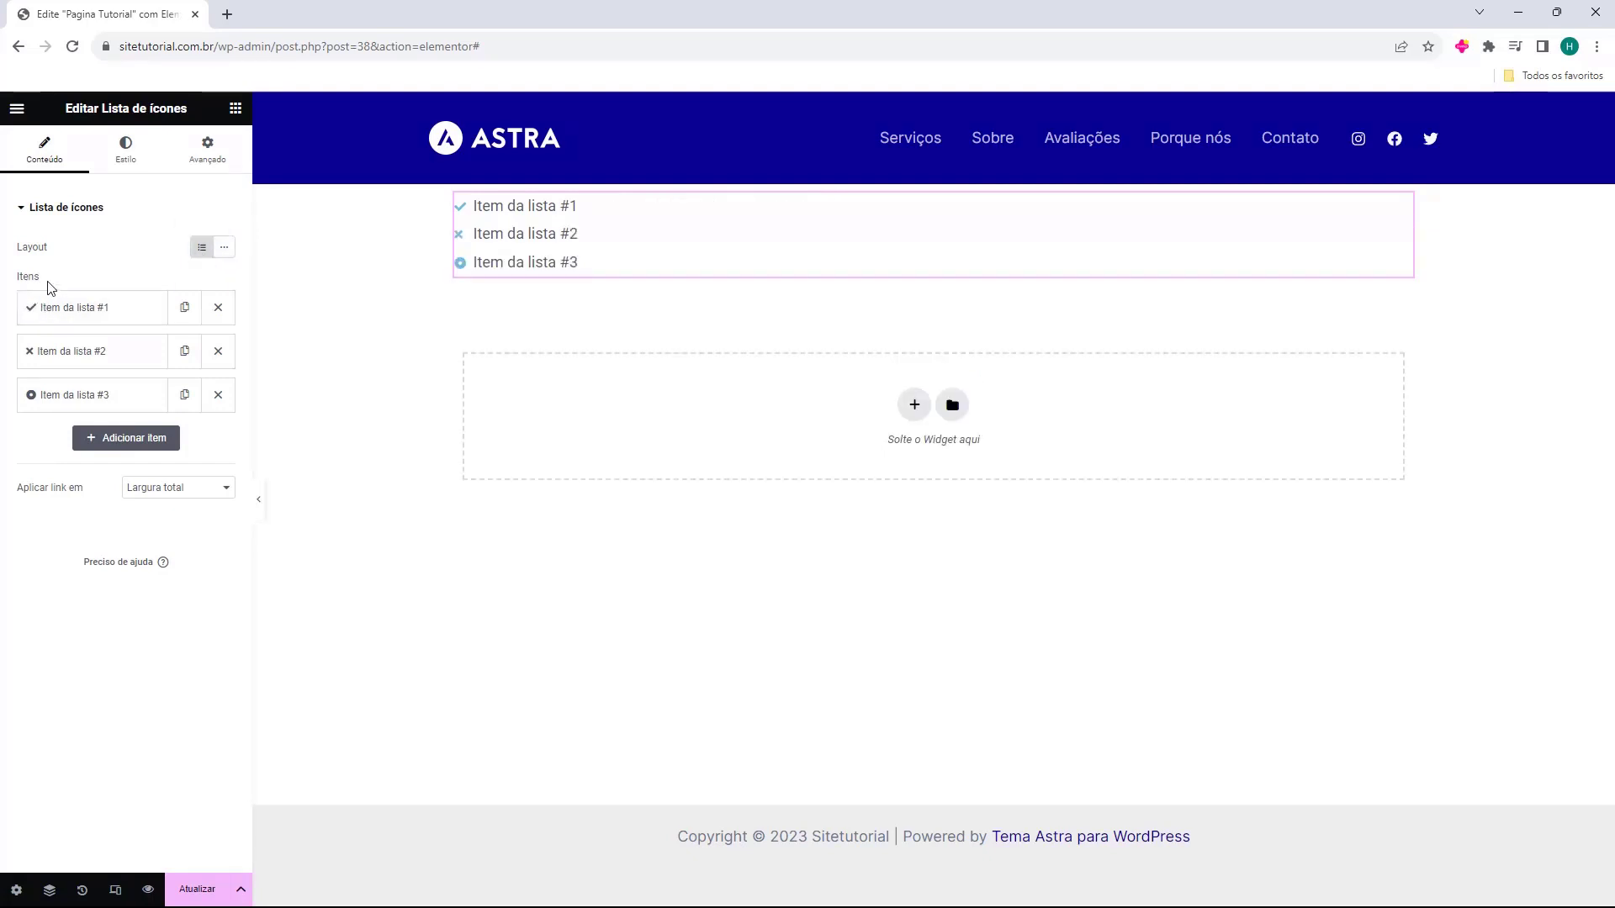
Step: Set the text of the first icon list item to "Texto de Exemplo"
{"action": "left_click", "coordinate": [73, 325]}
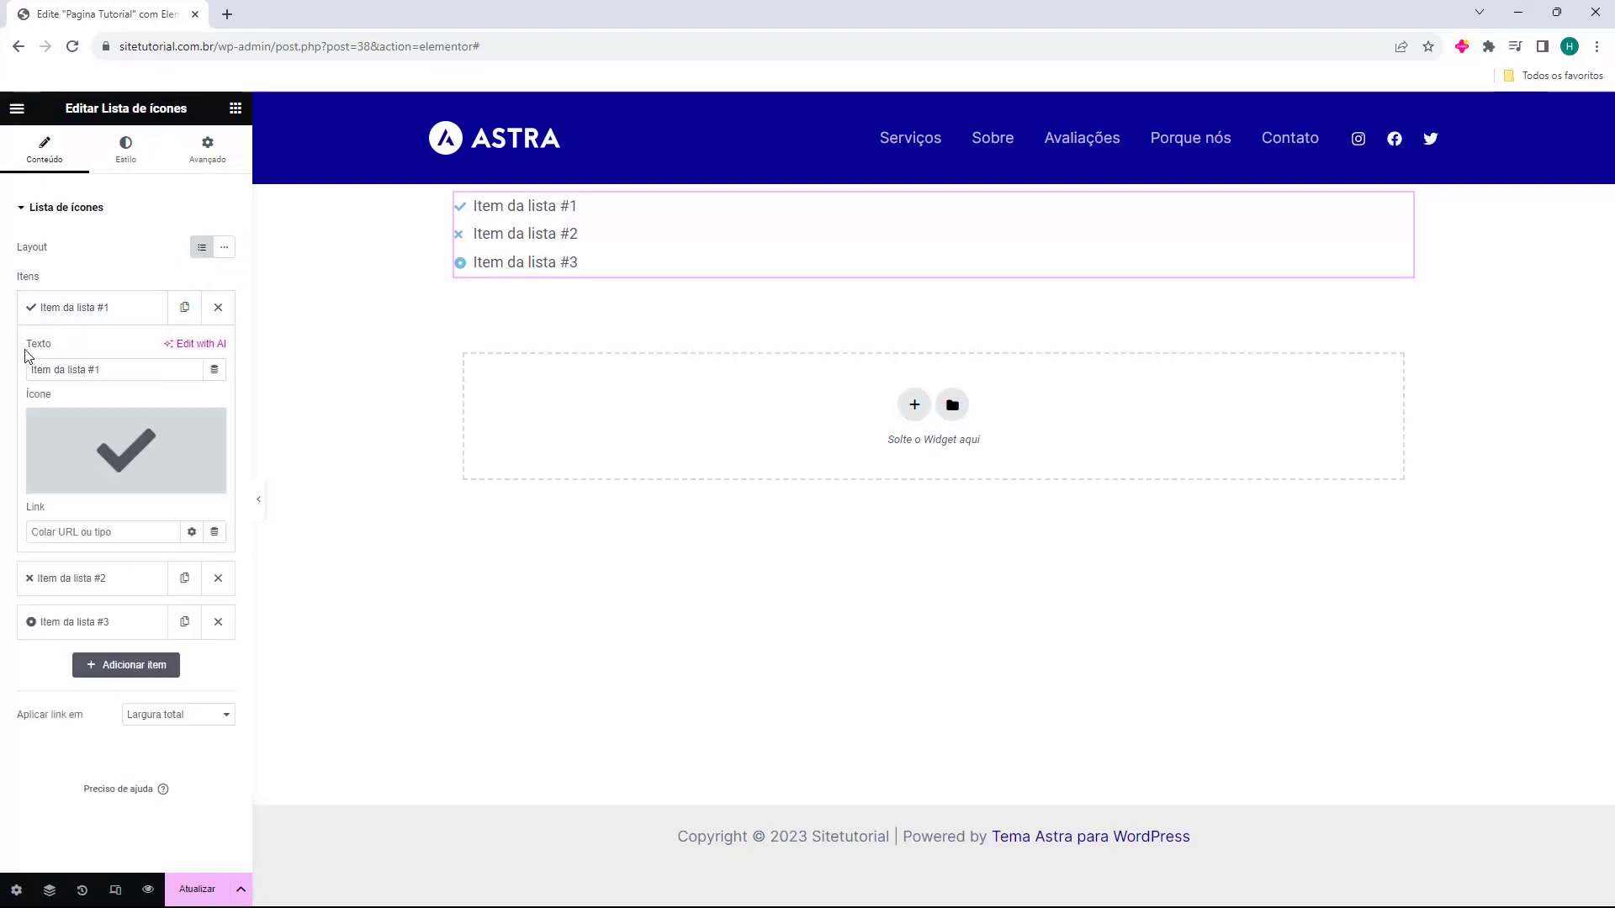
{"action": "left_click_drag", "start_coordinate": [31, 352], "coordinate": [125, 389]}
{"action": "type", "text": "Texto de Exemplo"}
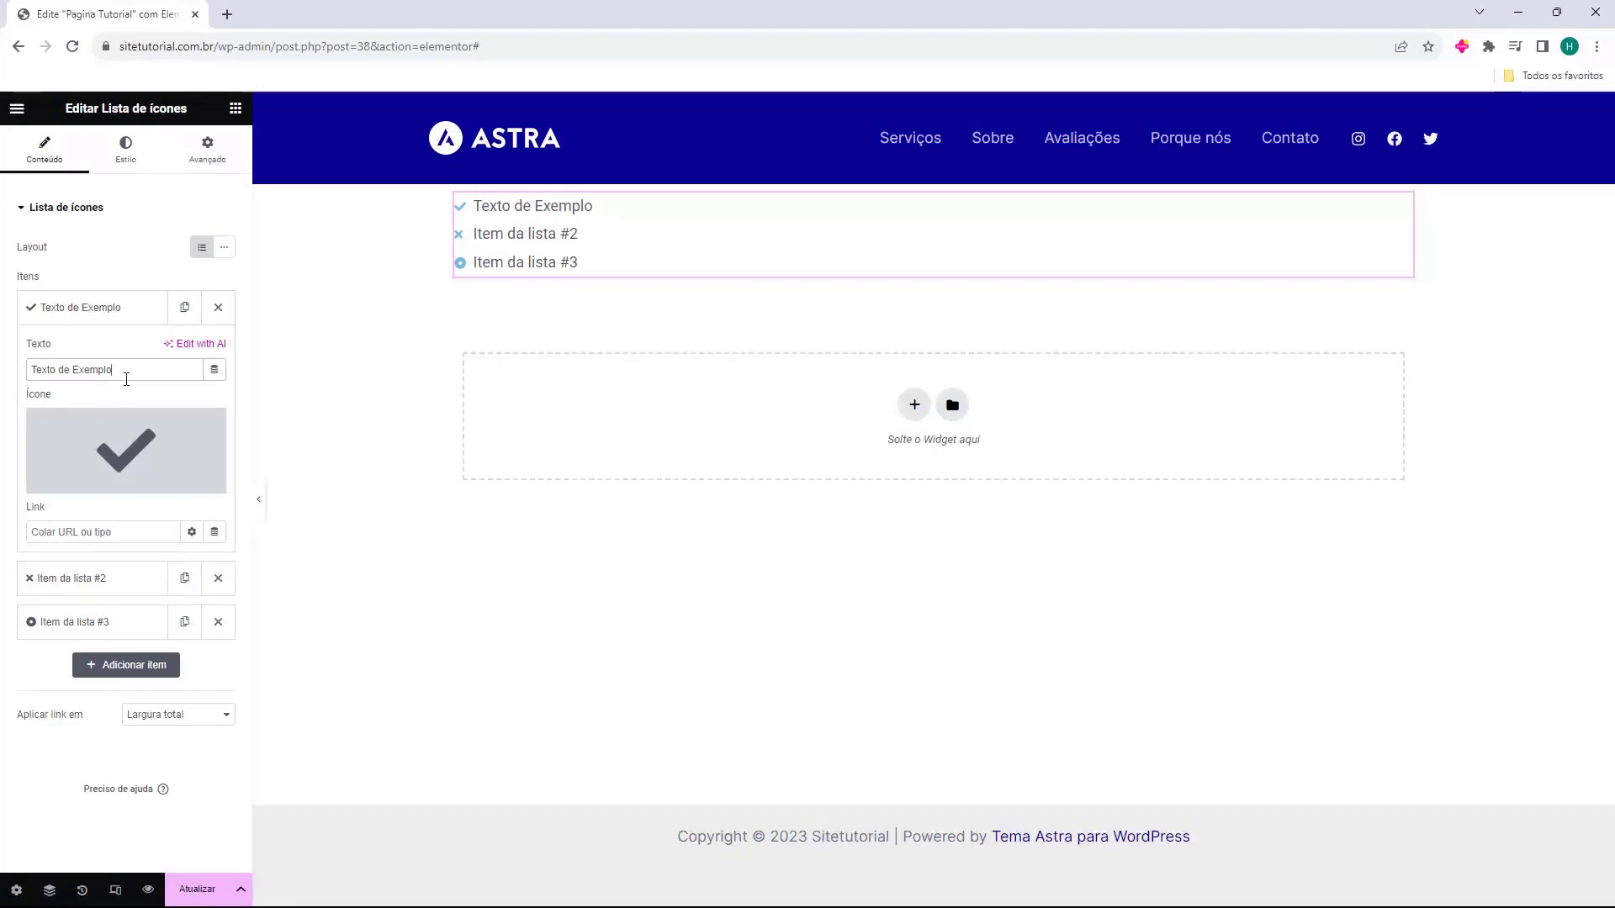
Step: Open the icon library for the first list item and browse all icons plus the Font Awesome Regular, Sólido and Marcas sets
{"action": "mouse_move", "coordinate": [105, 442]}
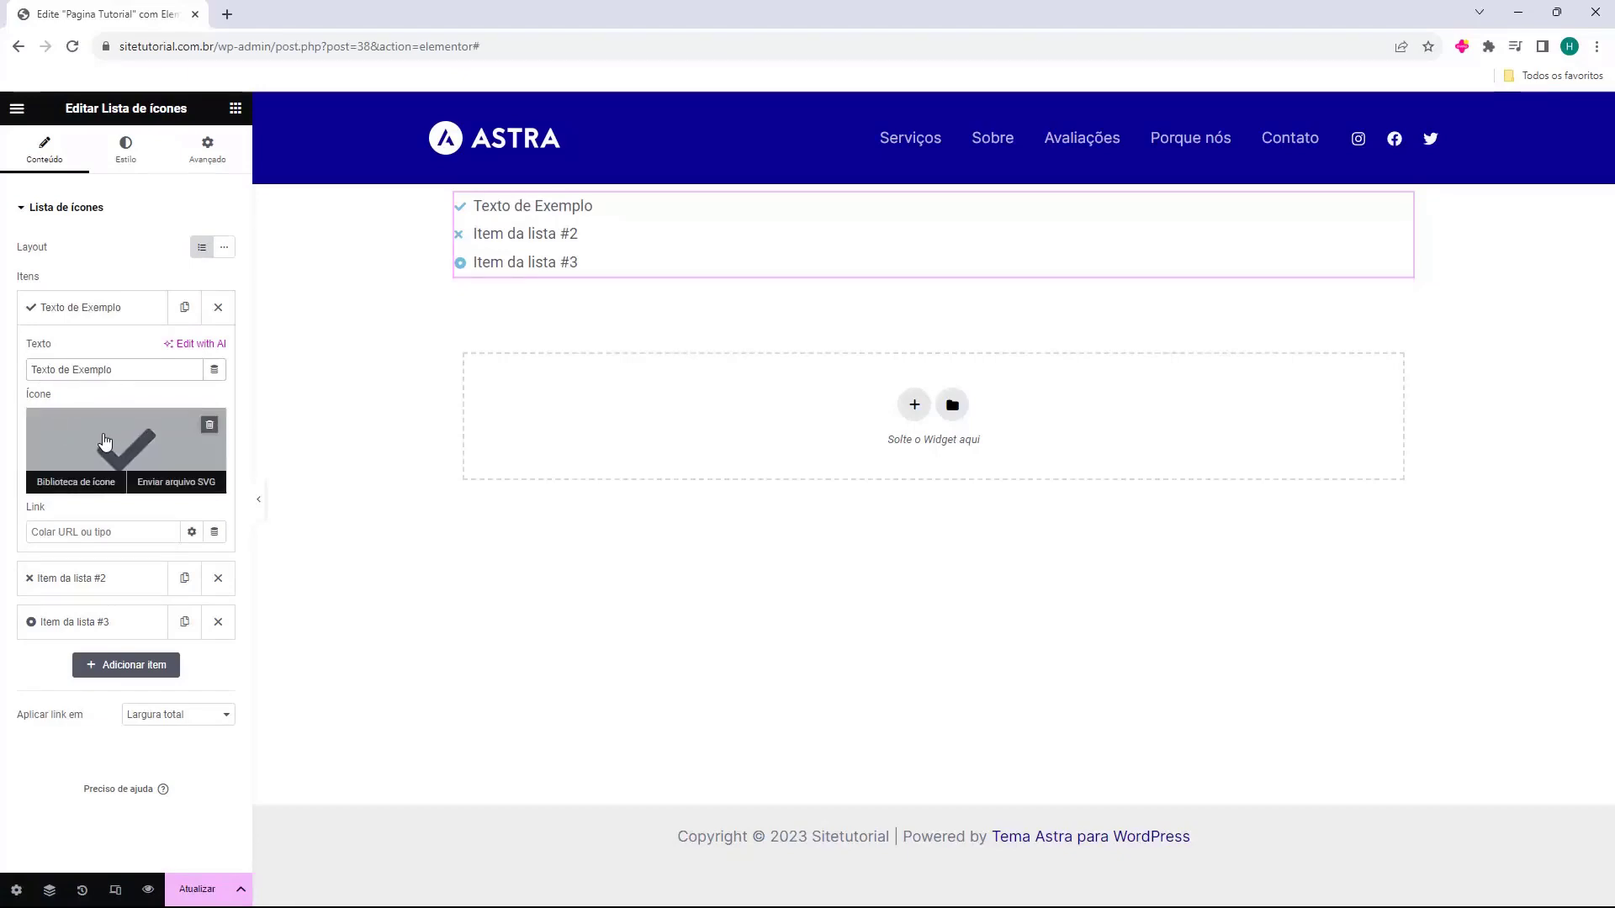
{"action": "left_click", "coordinate": [105, 442]}
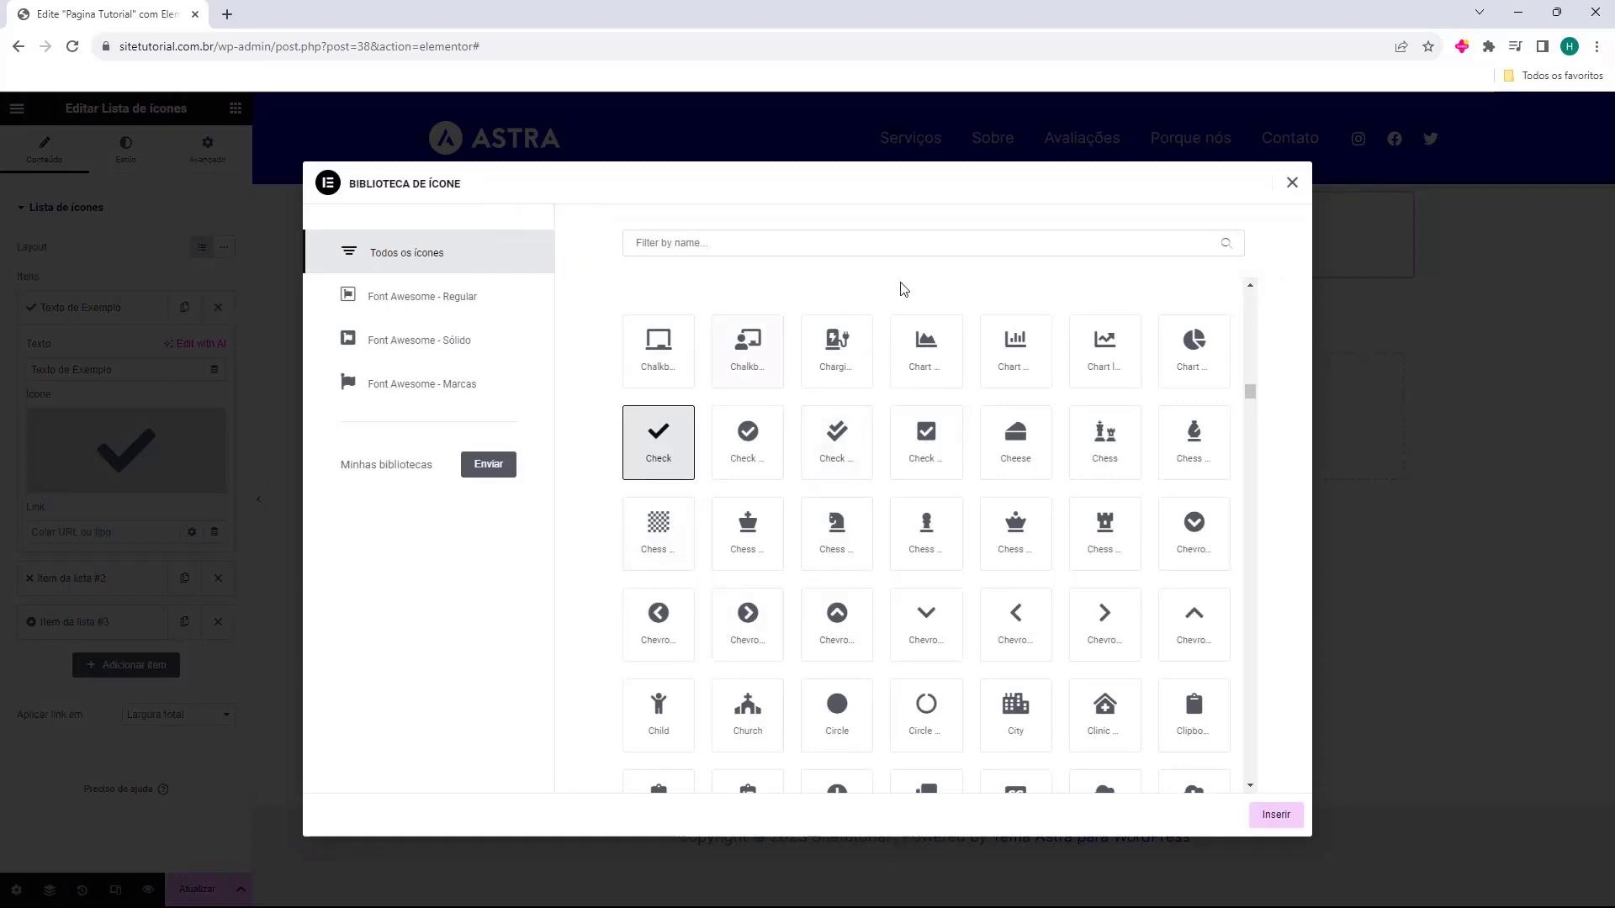
{"action": "scroll", "coordinate": [925, 505], "scroll_direction": "down", "scroll_amount": 15}
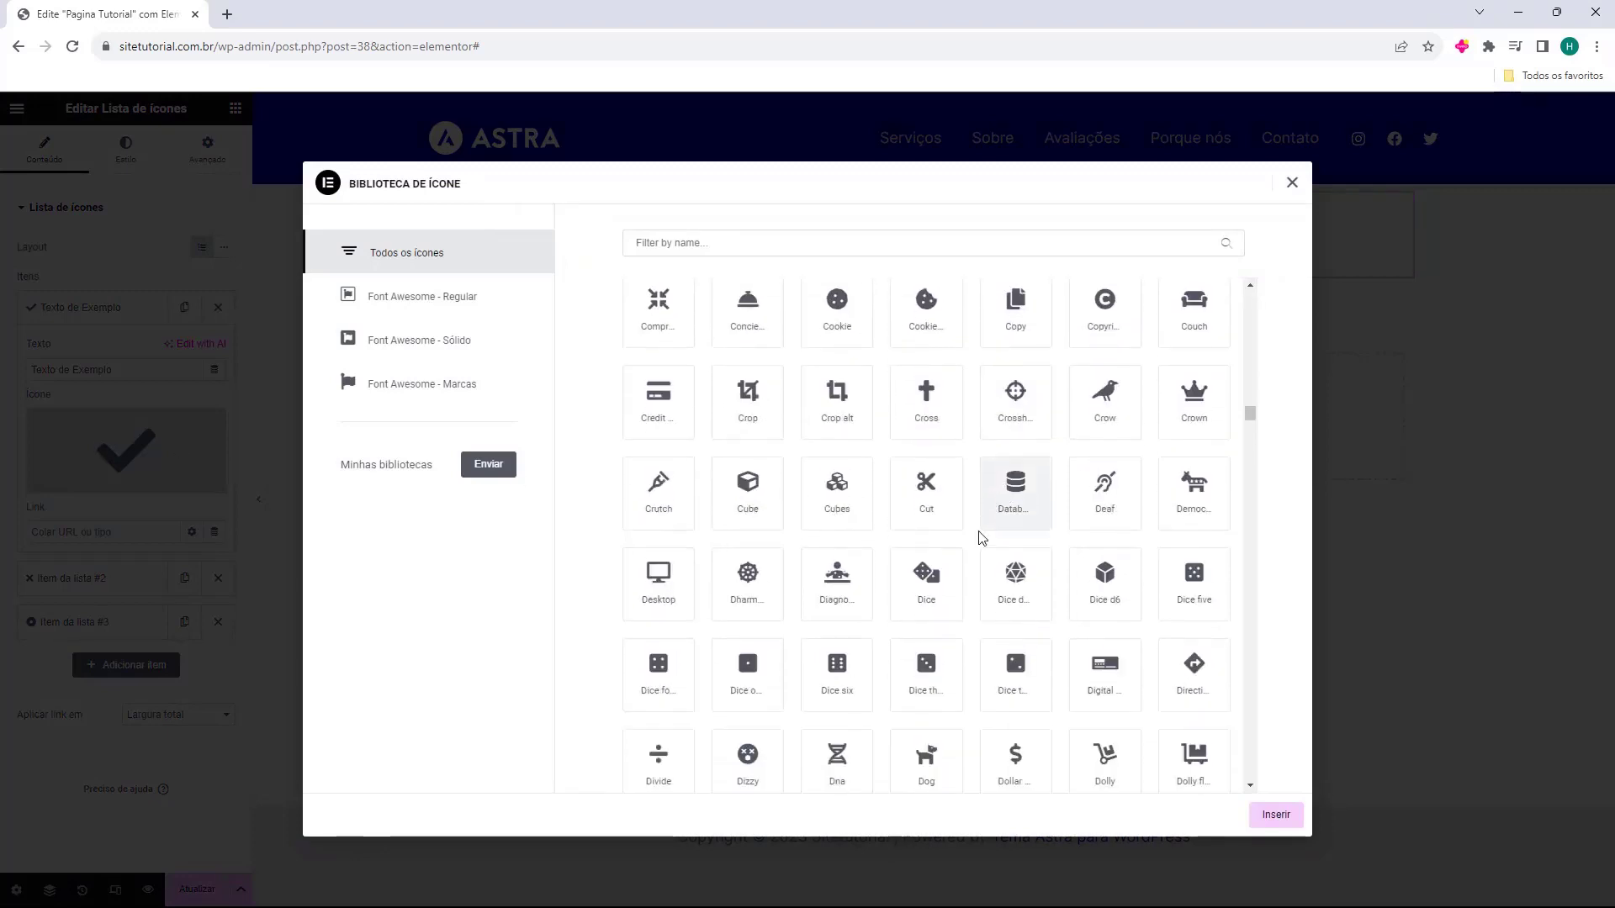
{"action": "scroll", "coordinate": [811, 505], "scroll_direction": "down", "scroll_amount": 15}
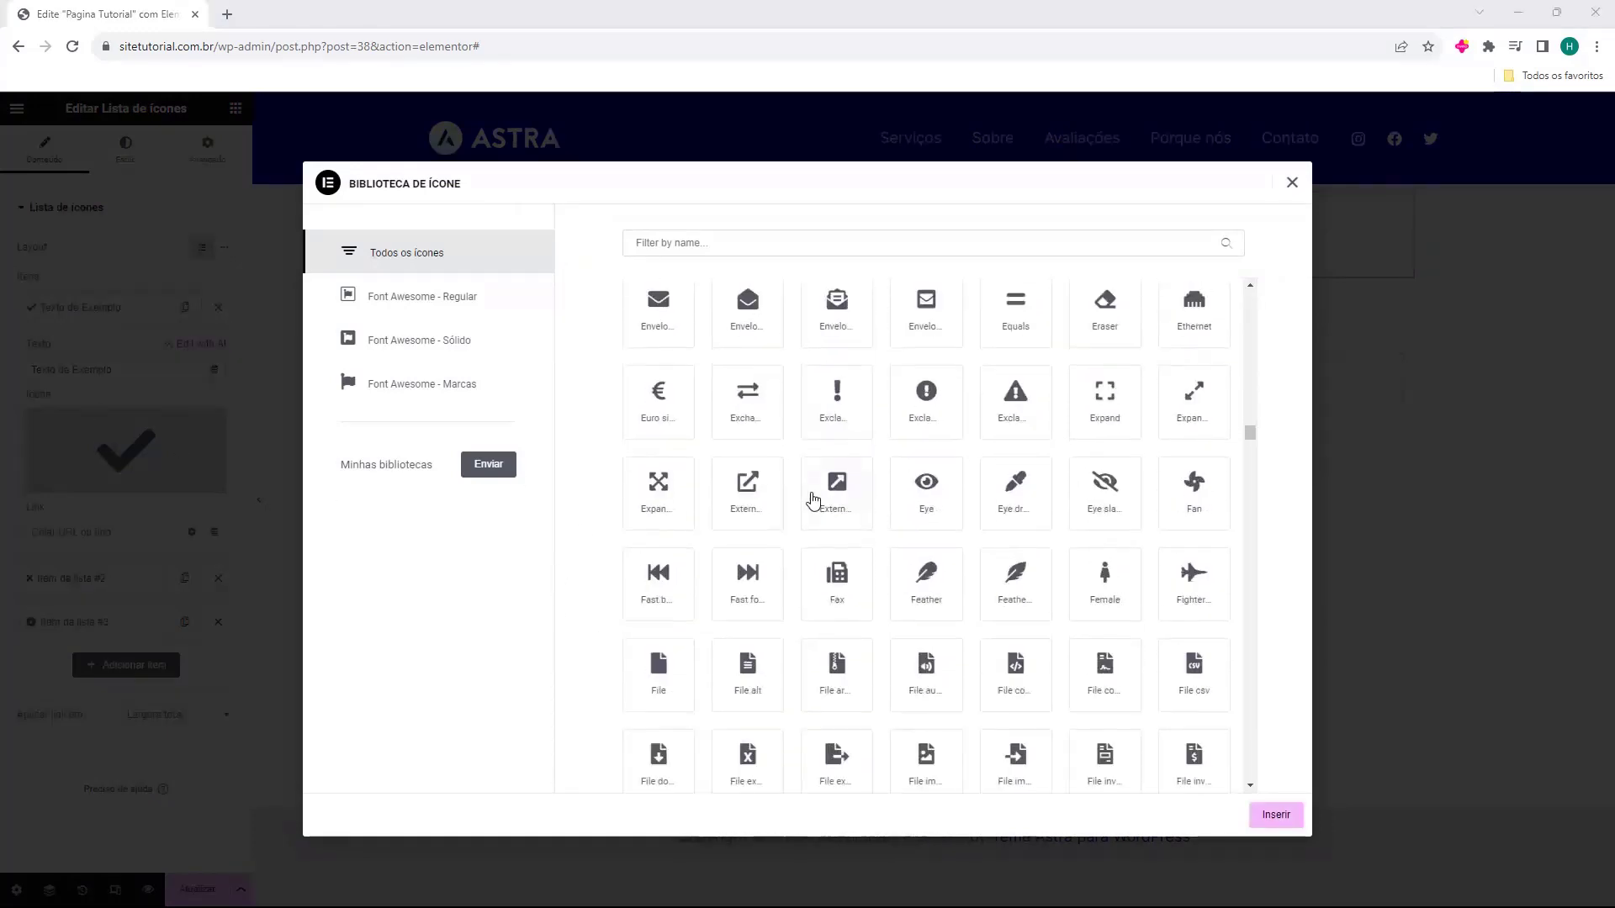
{"action": "scroll", "coordinate": [753, 495], "scroll_direction": "down", "scroll_amount": 10}
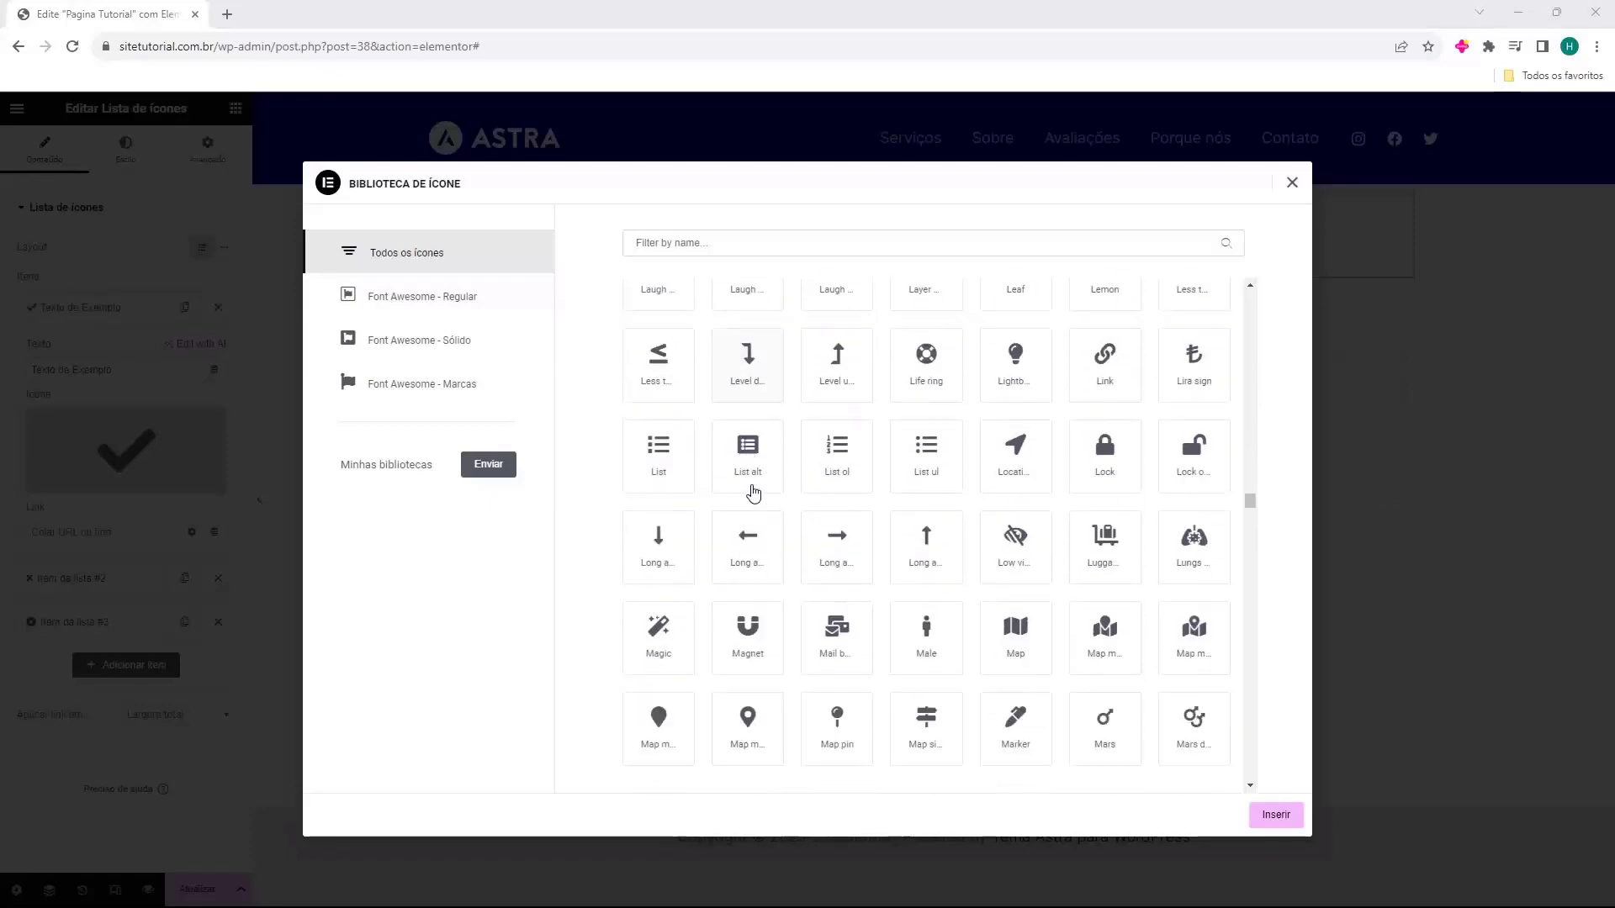
{"action": "left_click", "coordinate": [424, 307]}
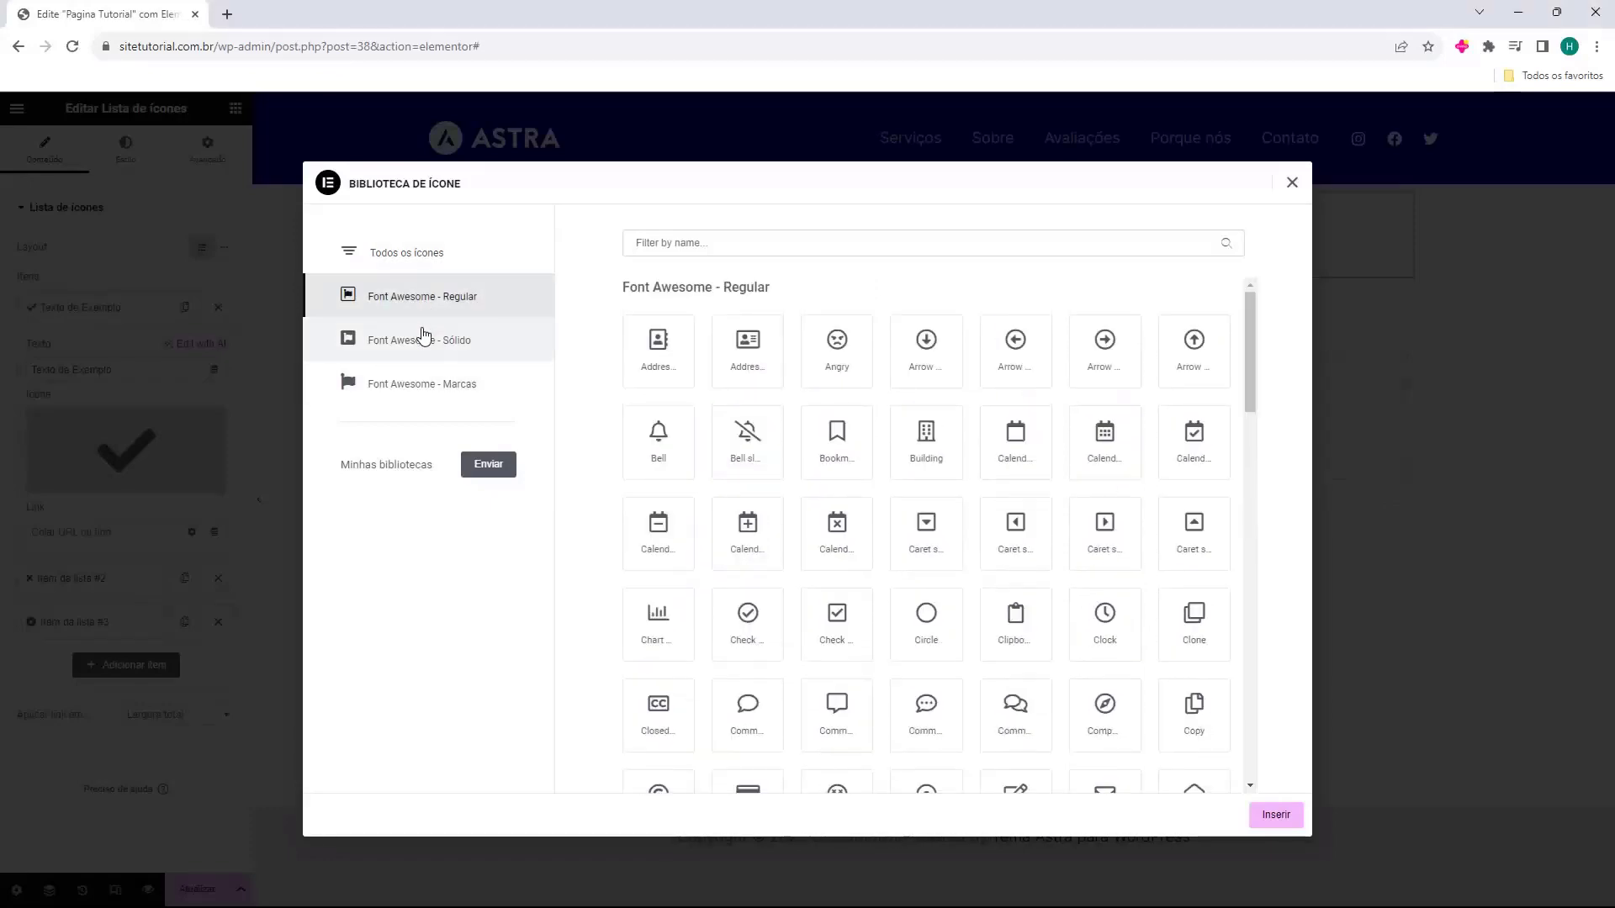
{"action": "scroll", "coordinate": [757, 362], "scroll_direction": "down", "scroll_amount": 10}
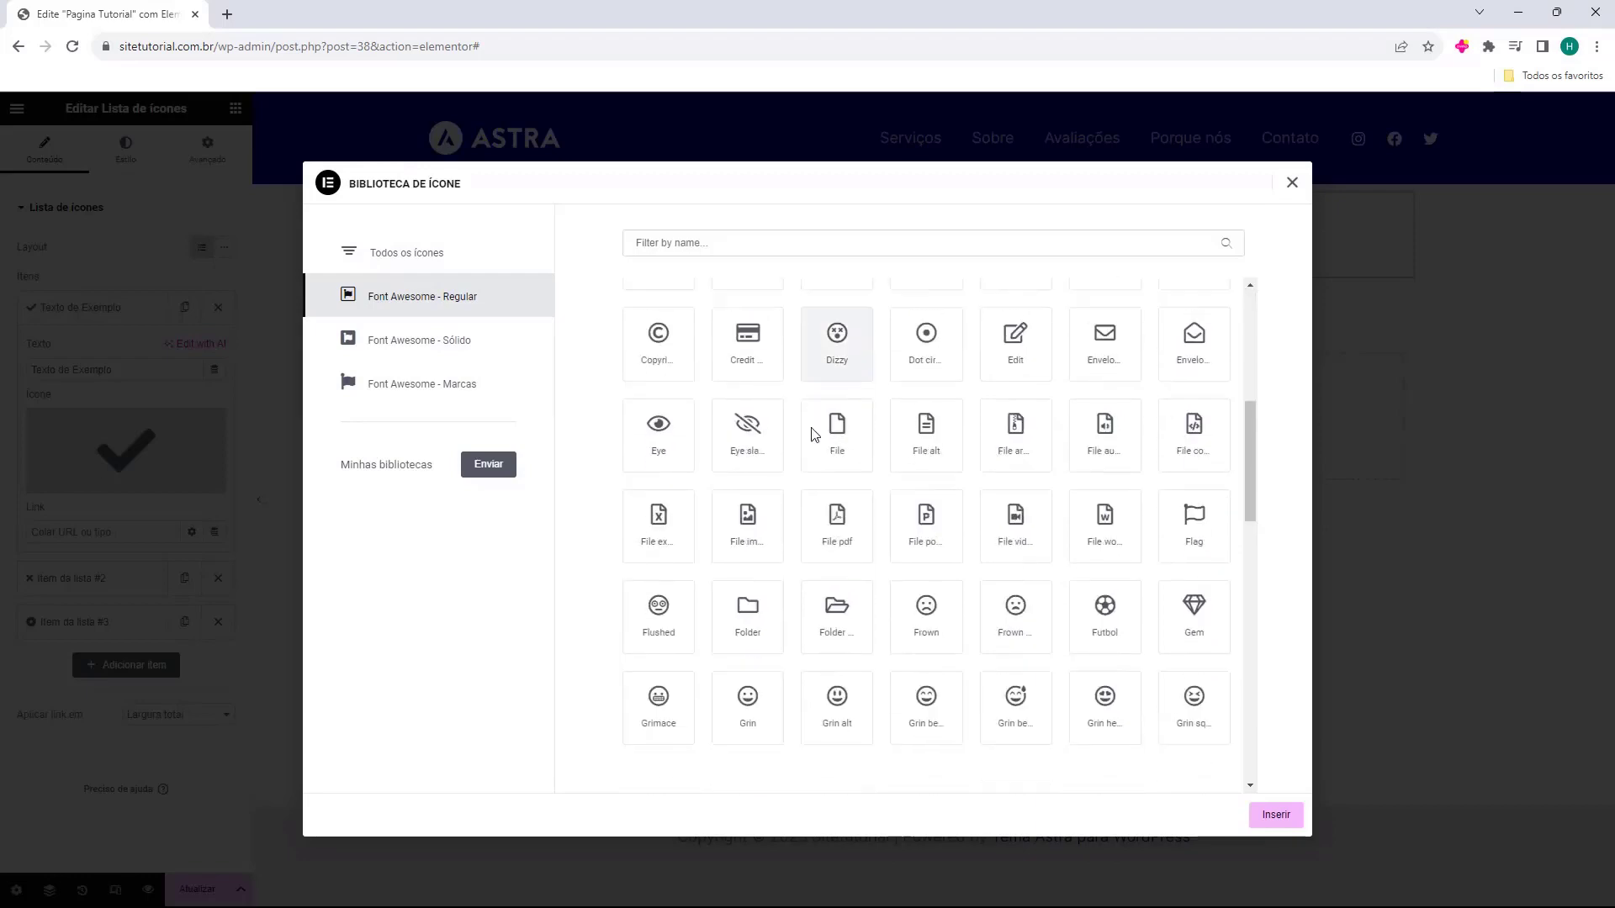
{"action": "left_click", "coordinate": [416, 342]}
{"action": "scroll", "coordinate": [795, 445], "scroll_direction": "down", "scroll_amount": 3}
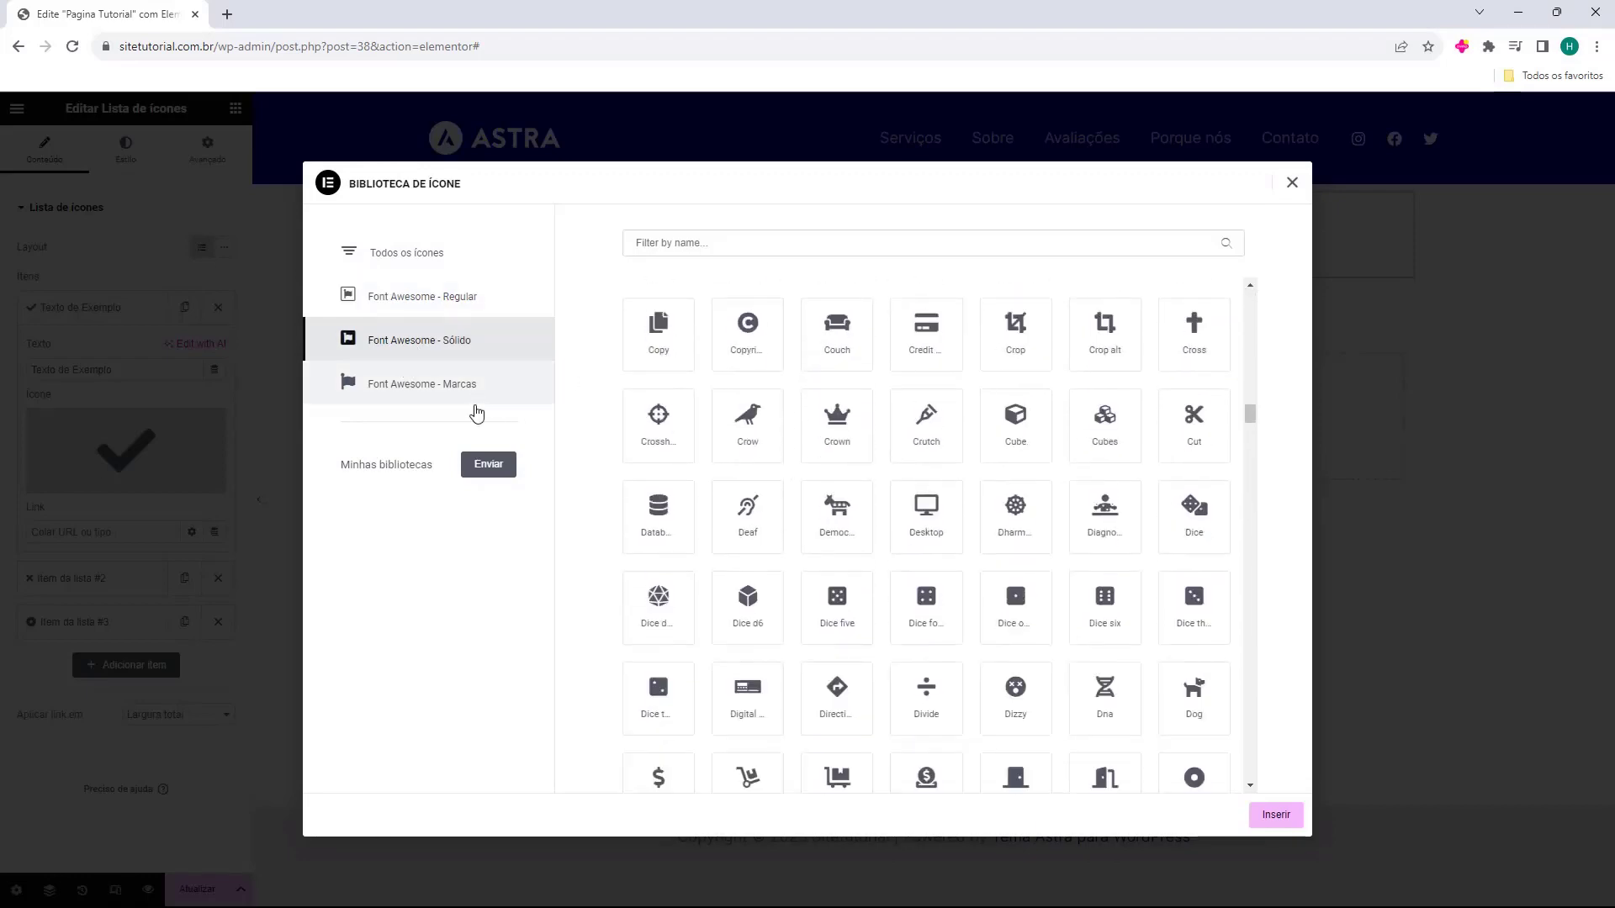
{"action": "left_click", "coordinate": [425, 385]}
{"action": "scroll", "coordinate": [861, 465], "scroll_direction": "down", "scroll_amount": 10}
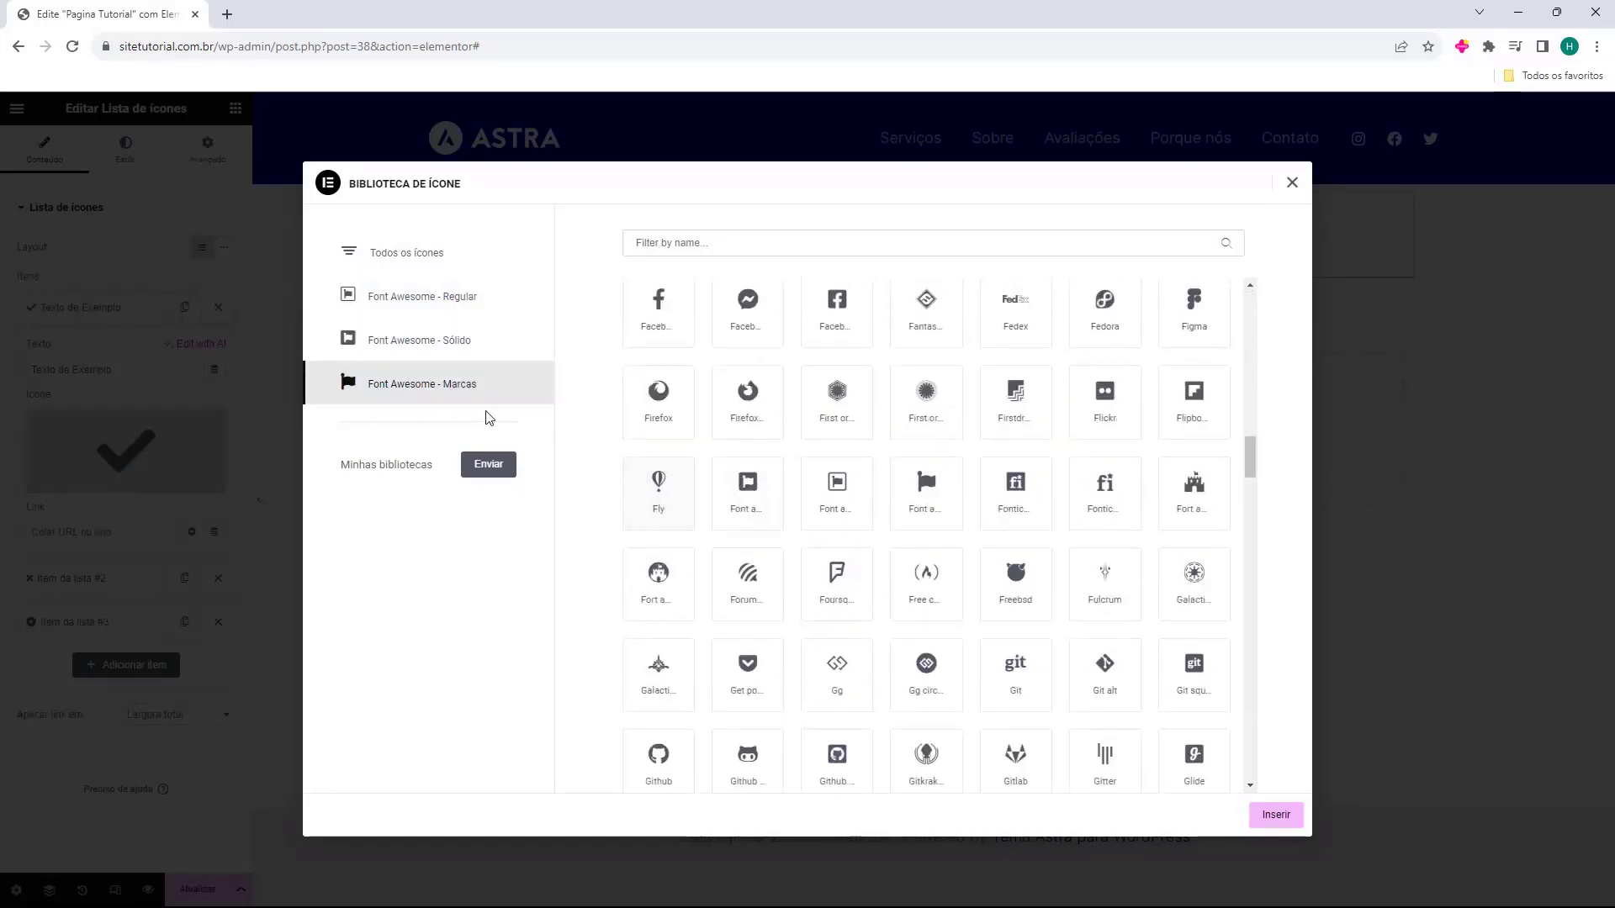
{"action": "left_click", "coordinate": [412, 347]}
{"action": "left_click", "coordinate": [445, 312]}
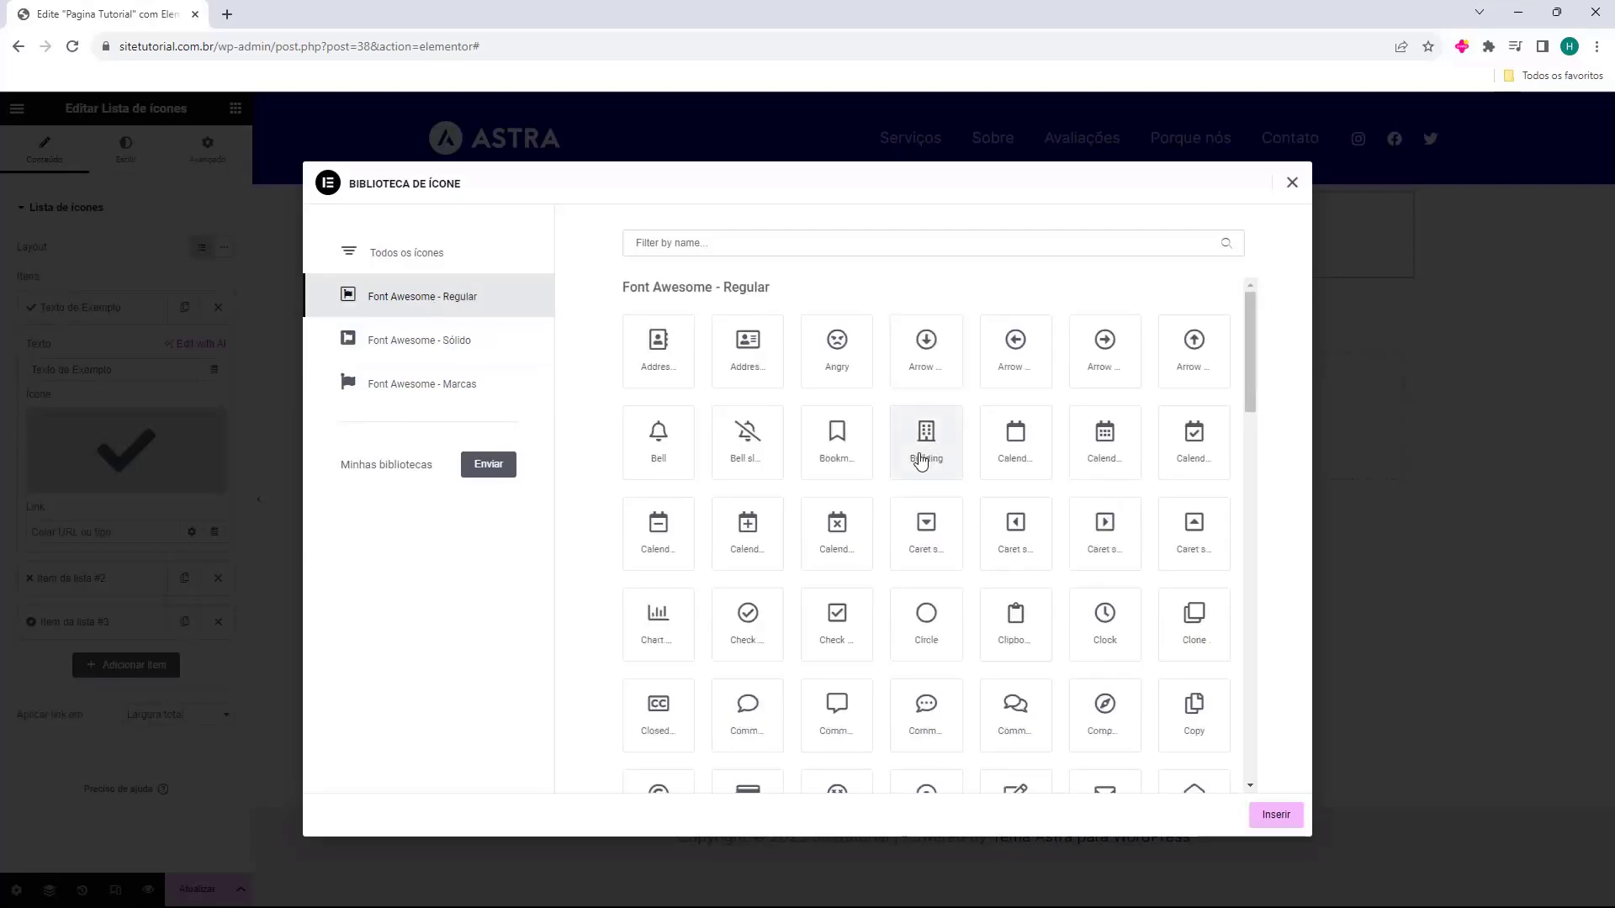
Step: Replace the first list item's icon with the Cog icon from Font Awesome - Sólido
{"action": "left_click", "coordinate": [440, 346]}
{"action": "scroll", "coordinate": [880, 485], "scroll_direction": "up", "scroll_amount": 5}
{"action": "scroll", "coordinate": [746, 545], "scroll_direction": "down", "scroll_amount": 6}
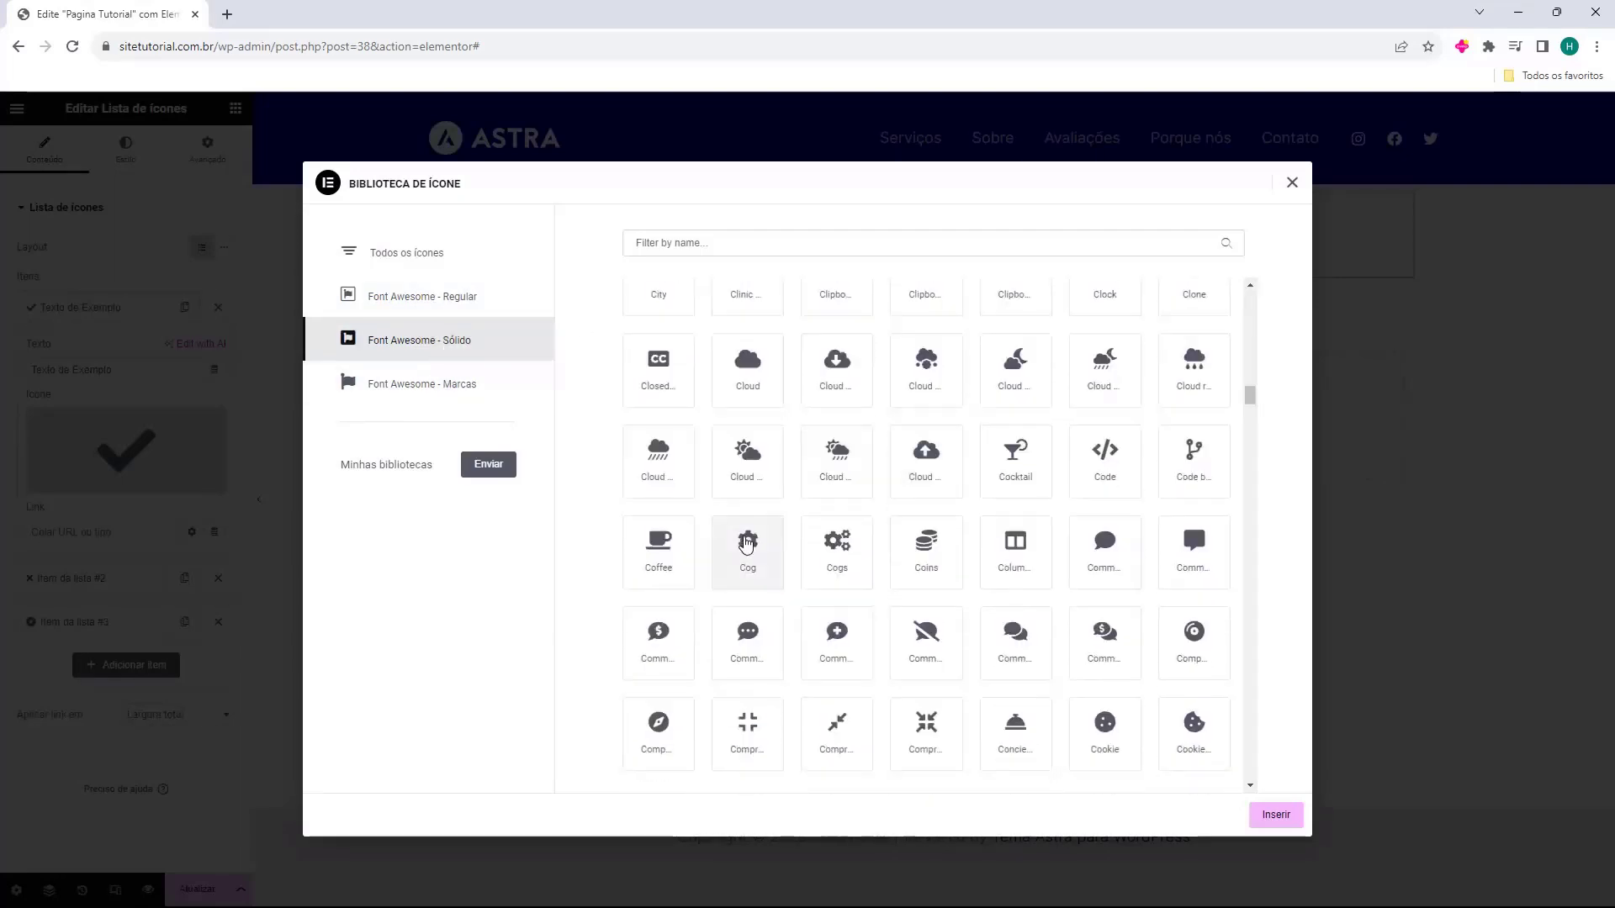
{"action": "left_click", "coordinate": [746, 544]}
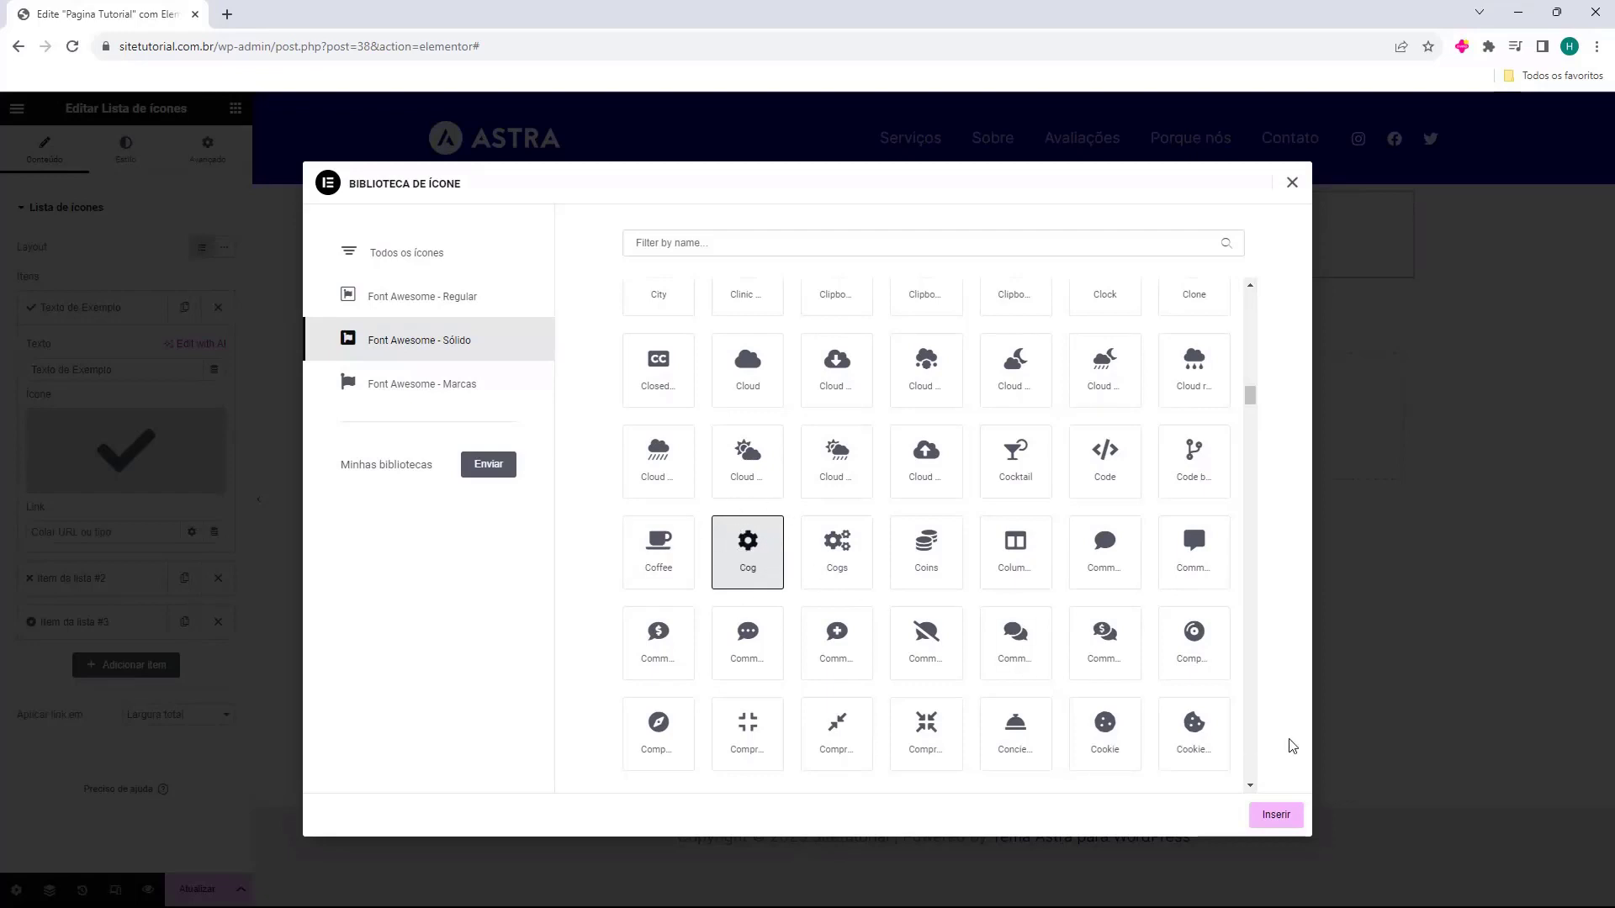
{"action": "left_click", "coordinate": [1276, 816]}
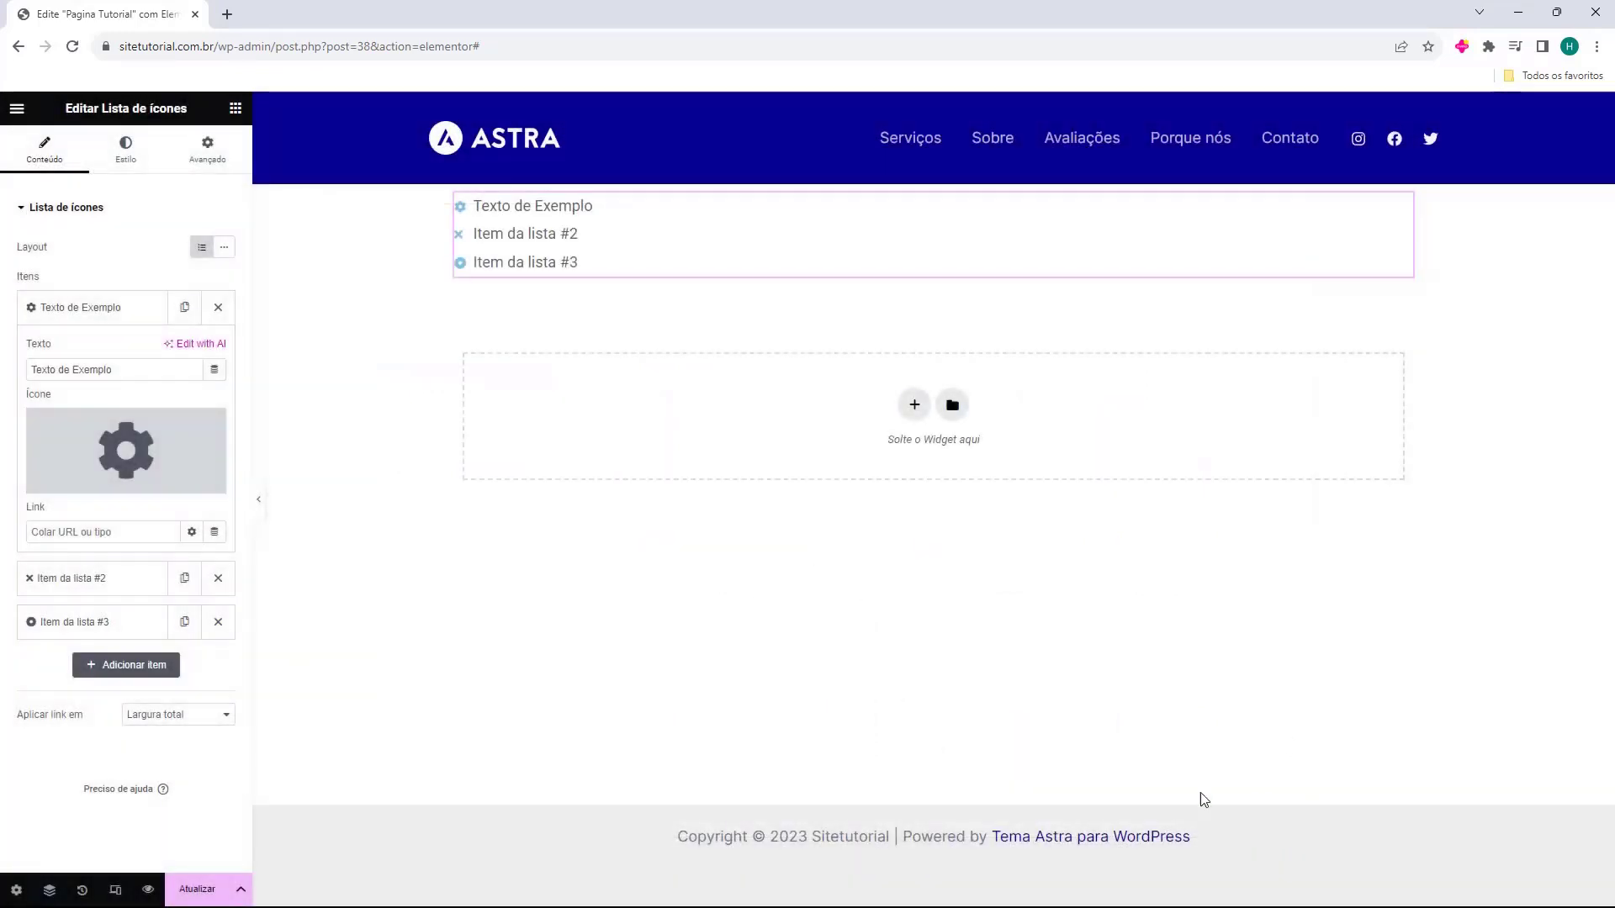
Step: Try the link "#" on the first list item, clear it again, and collapse the item's settings
{"action": "mouse_move", "coordinate": [122, 417]}
{"action": "left_click", "coordinate": [61, 532]}
{"action": "type", "text": "#"}
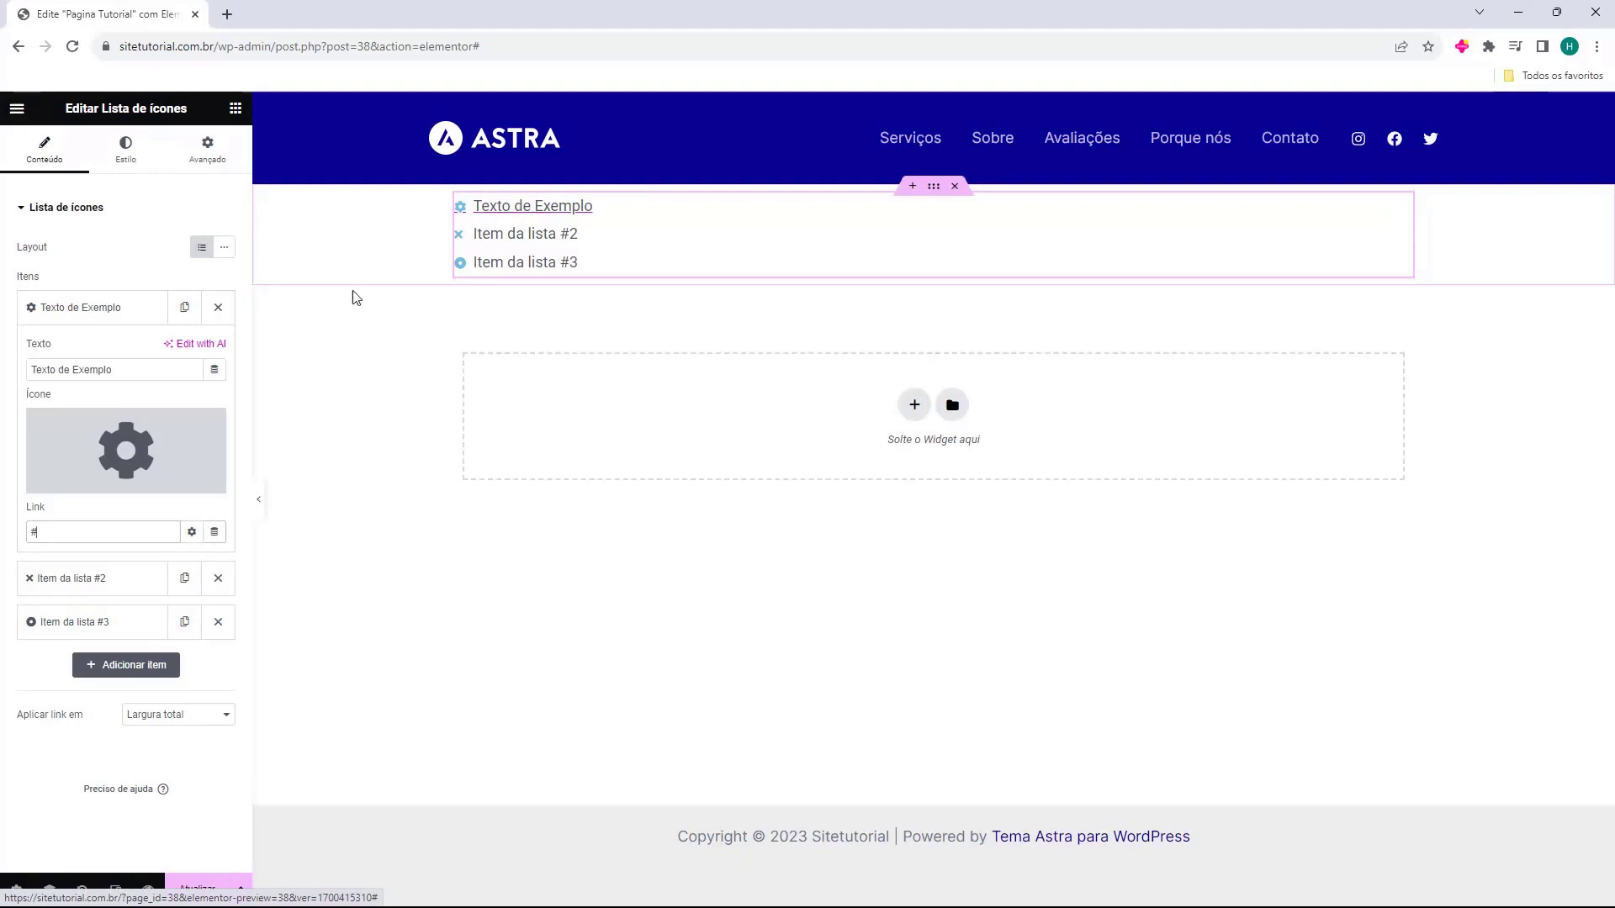
{"action": "left_click", "coordinate": [61, 532]}
{"action": "key", "text": "BackSpace"}
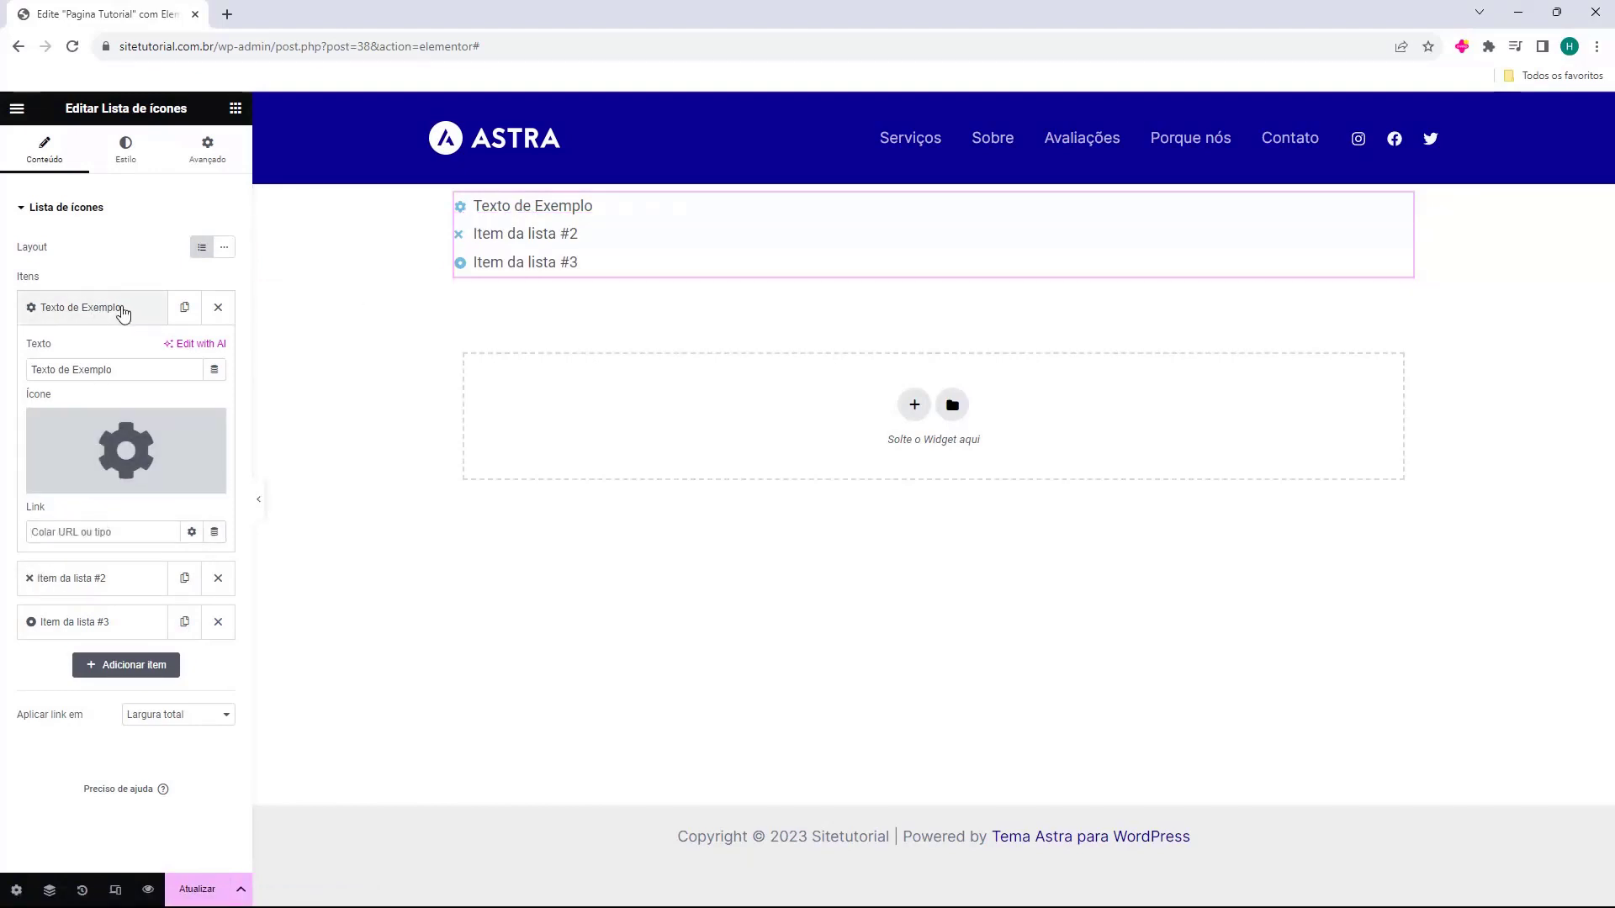
{"action": "left_click", "coordinate": [93, 320]}
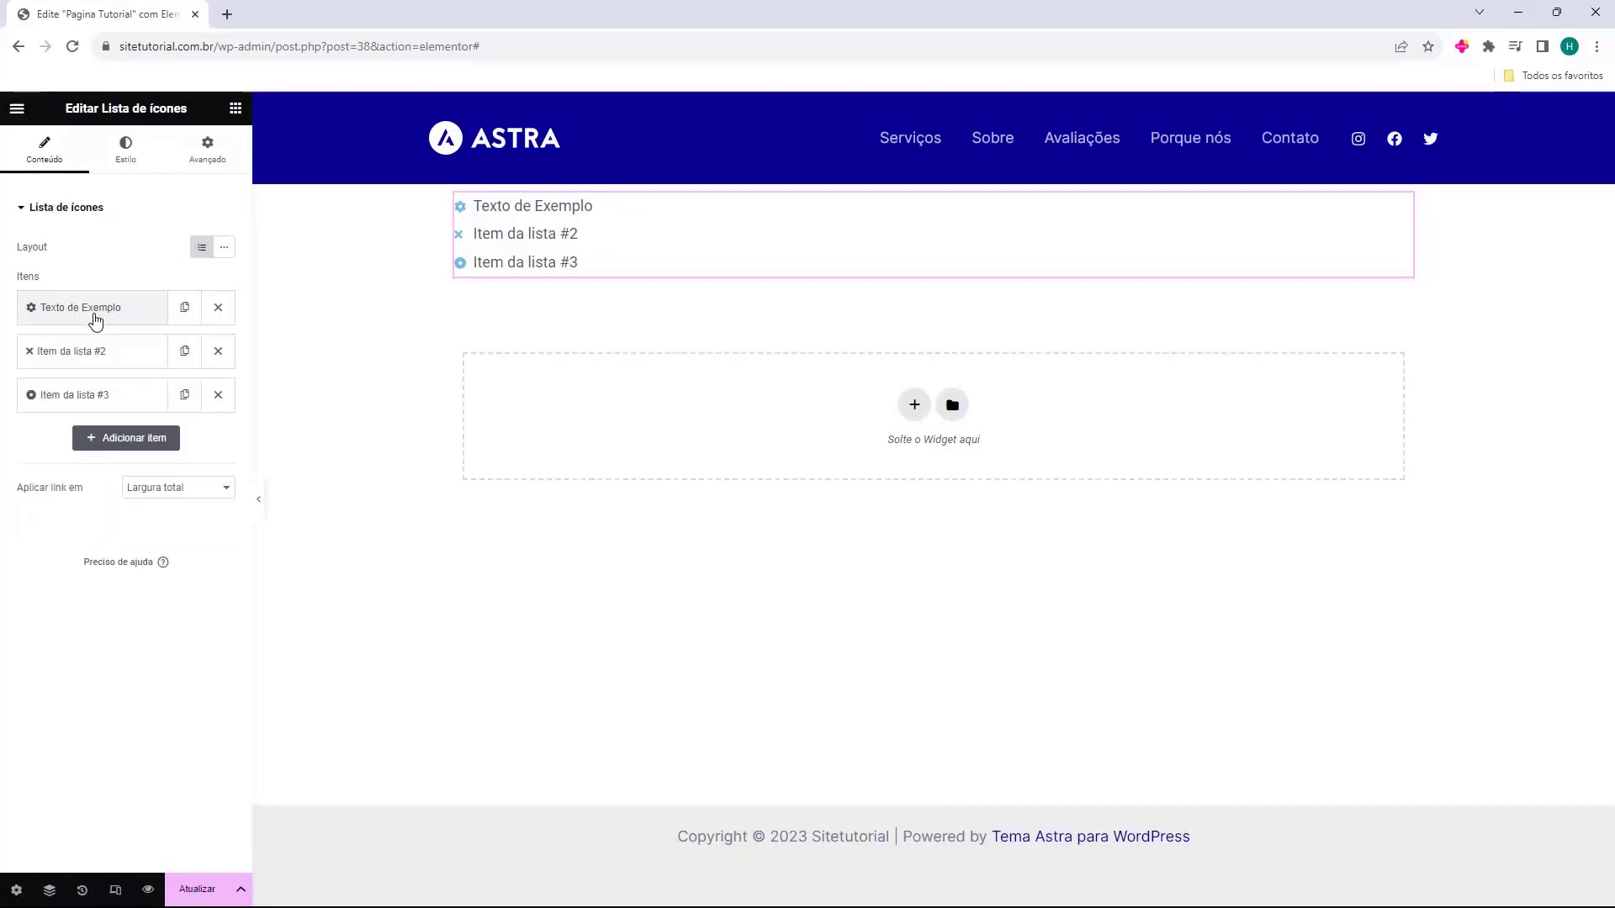
Step: Check the settings of the second and third list items and delete both items
{"action": "double_click", "coordinate": [86, 361]}
{"action": "left_click", "coordinate": [81, 402]}
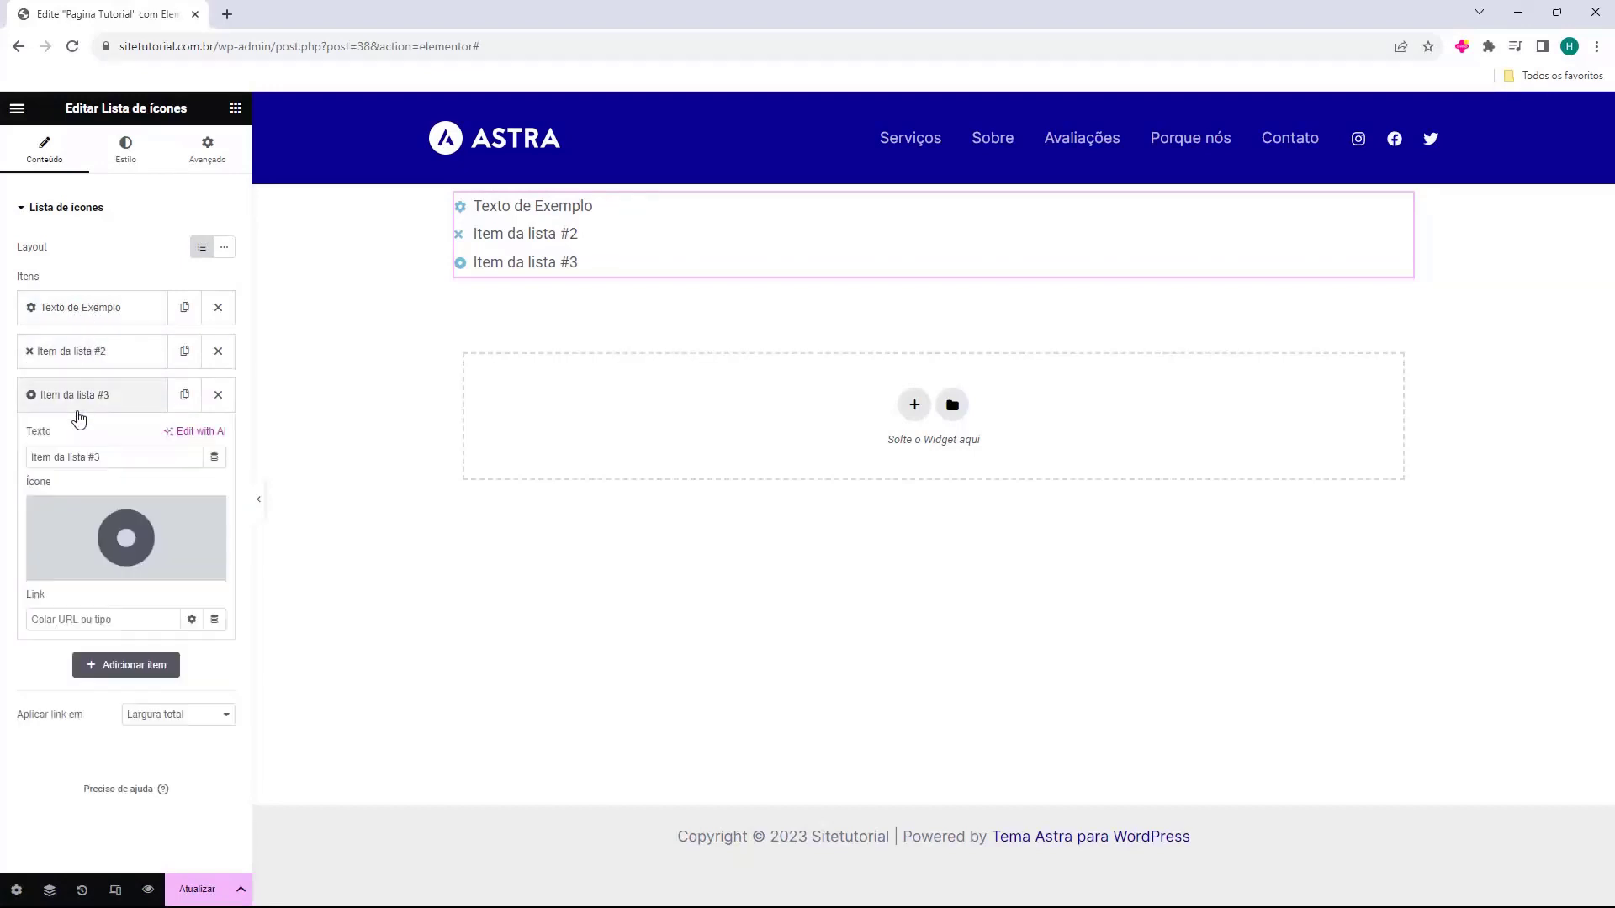
{"action": "left_click", "coordinate": [80, 404]}
{"action": "left_click", "coordinate": [85, 360]}
{"action": "left_click", "coordinate": [82, 366]}
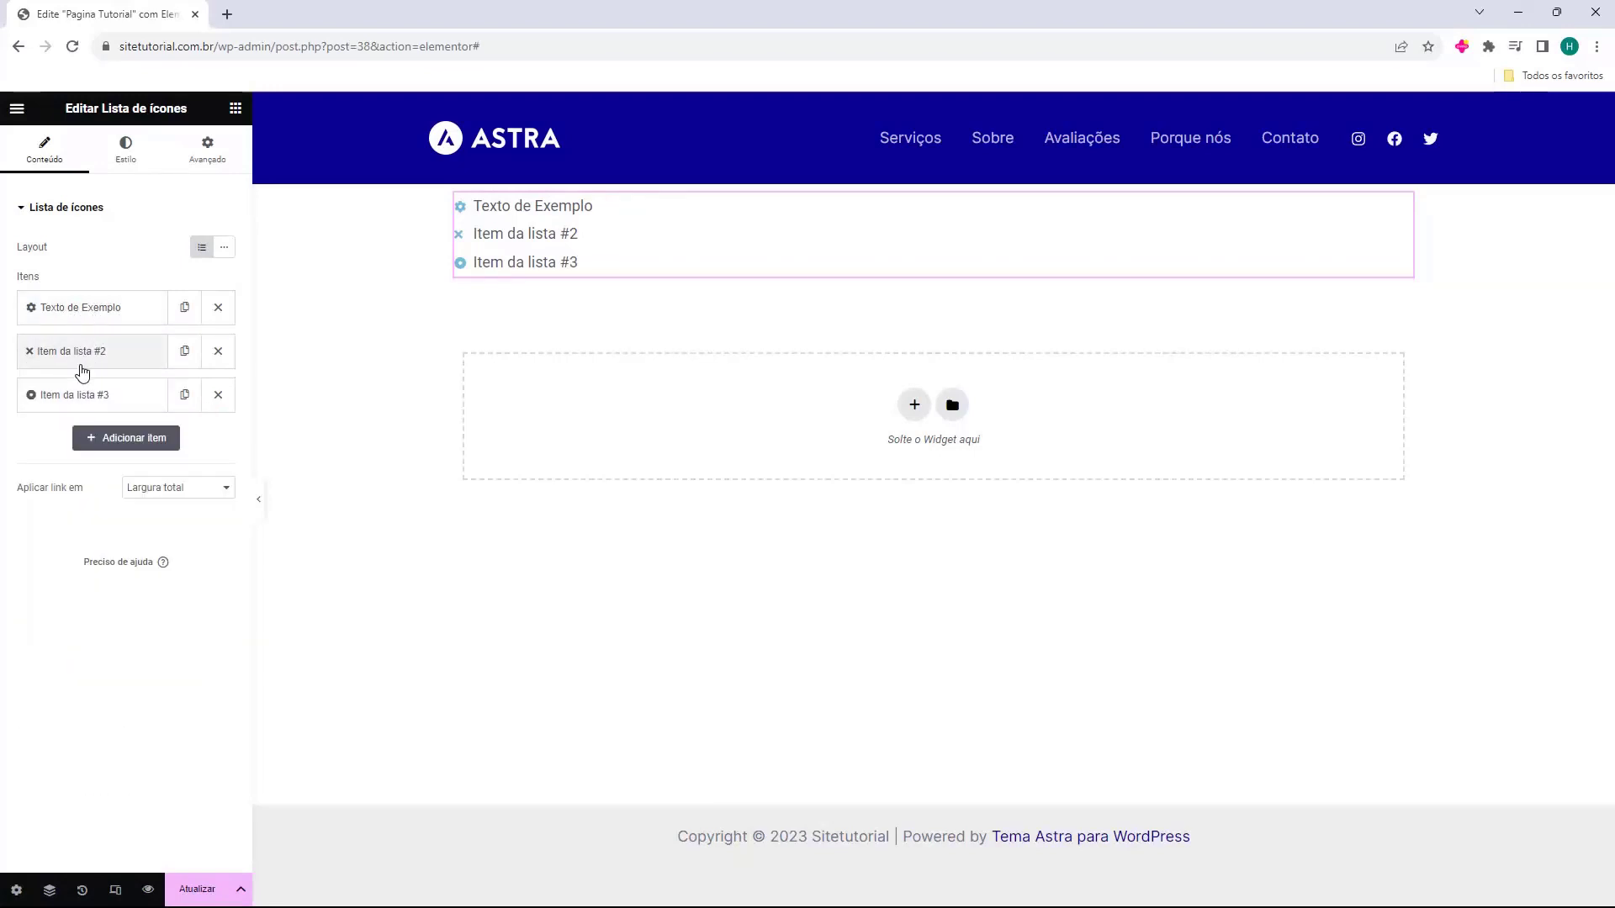
{"action": "left_click", "coordinate": [222, 359]}
{"action": "left_click", "coordinate": [218, 360]}
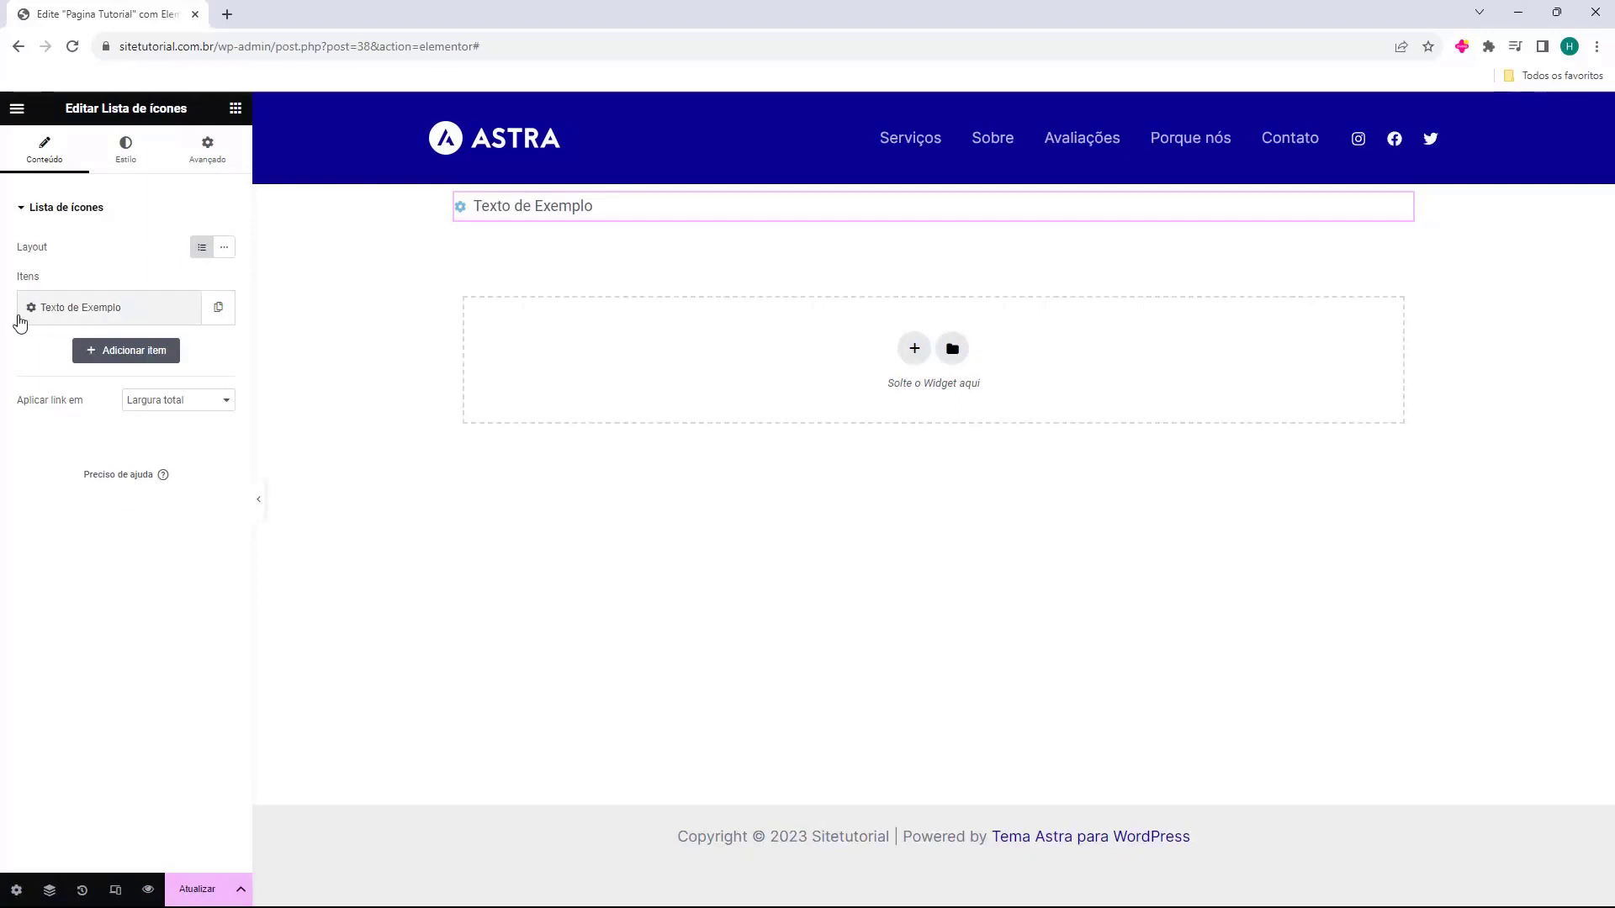
Step: Duplicate the "Texto de Exemplo" list item six times
{"action": "left_click", "coordinate": [214, 315]}
{"action": "left_click", "coordinate": [182, 352]}
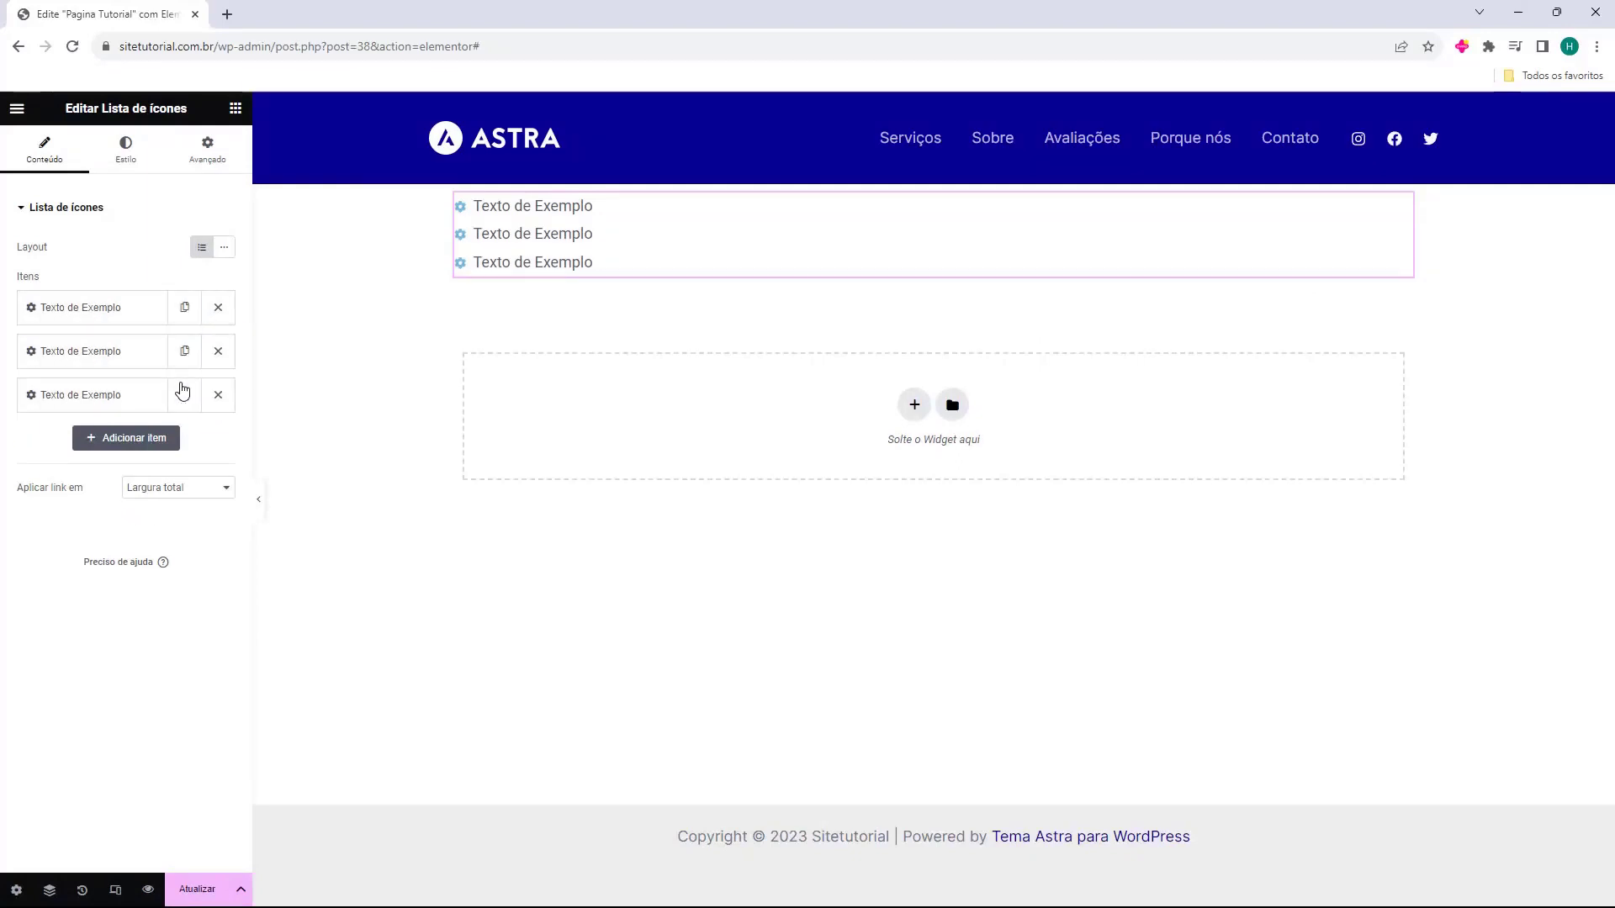
{"action": "left_click", "coordinate": [182, 394]}
{"action": "left_click", "coordinate": [183, 438]}
{"action": "left_click", "coordinate": [185, 482]}
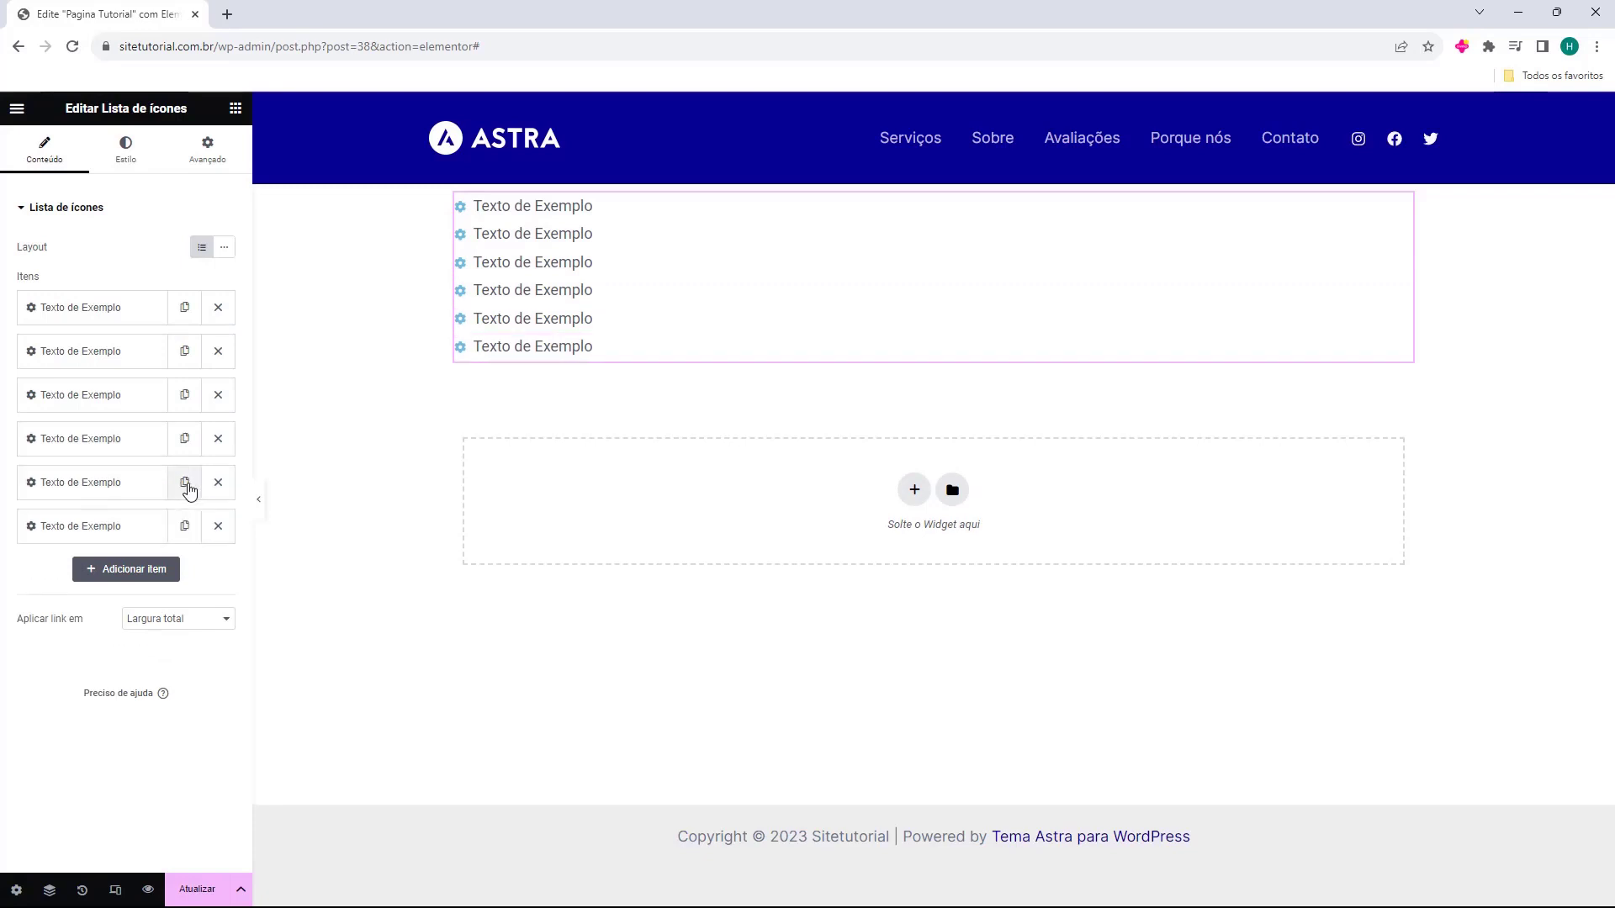
{"action": "left_click", "coordinate": [183, 541]}
Step: Delete the six duplicated items so only the first "Texto de Exemplo" item remains
{"action": "left_click", "coordinate": [218, 569]}
{"action": "left_click", "coordinate": [218, 526]}
{"action": "left_click", "coordinate": [218, 482]}
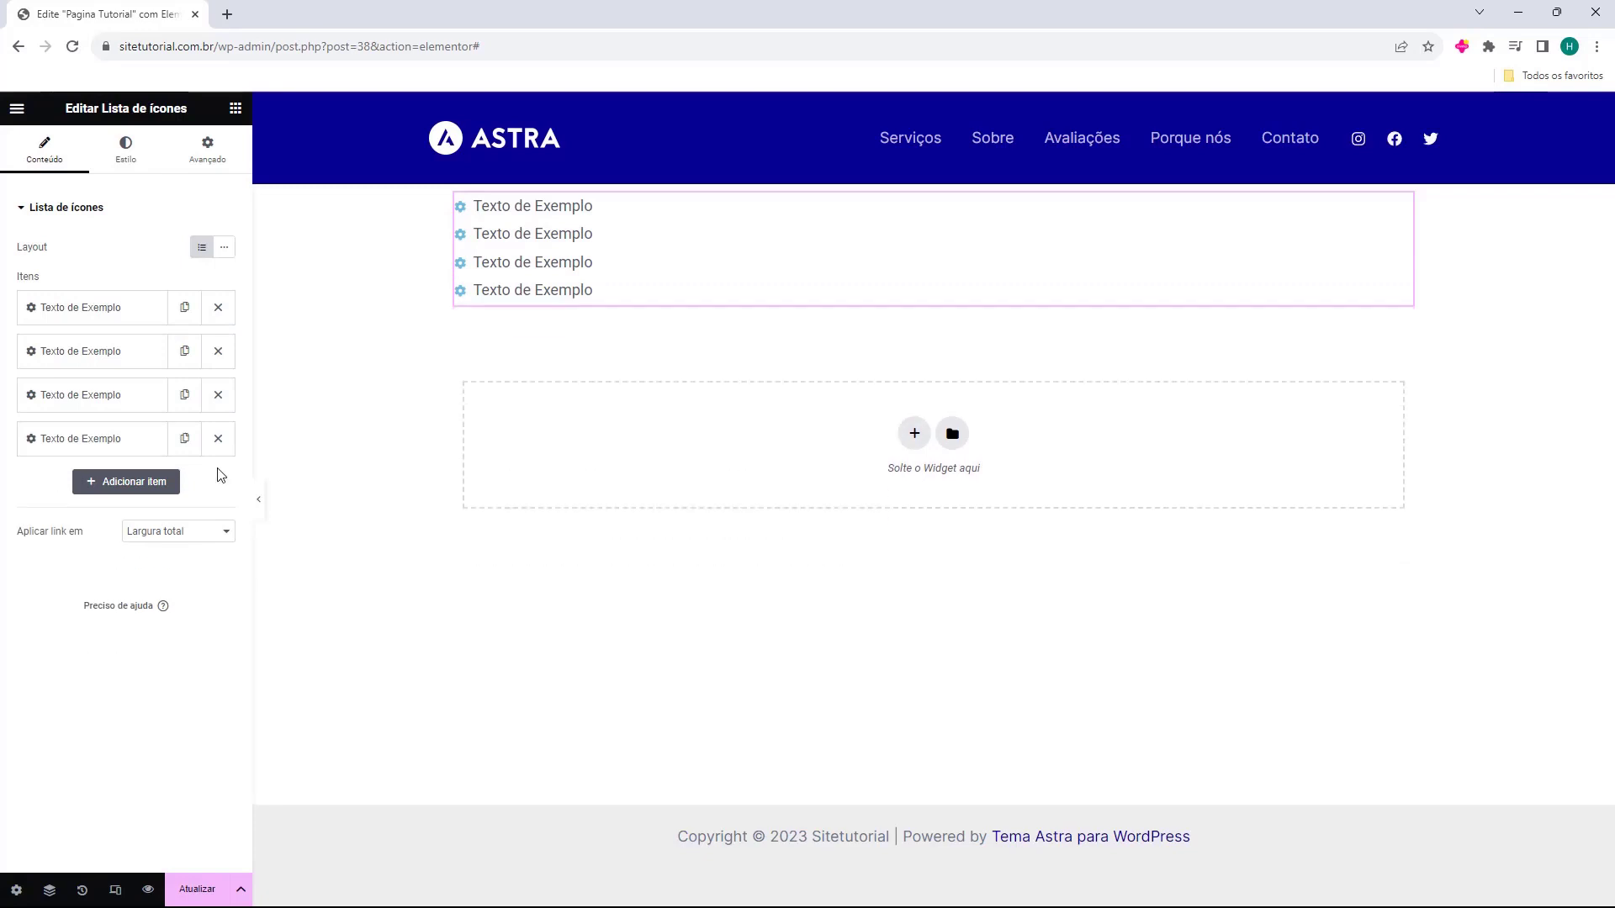
{"action": "left_click", "coordinate": [218, 438]}
{"action": "left_click", "coordinate": [218, 395]}
{"action": "left_click", "coordinate": [217, 351]}
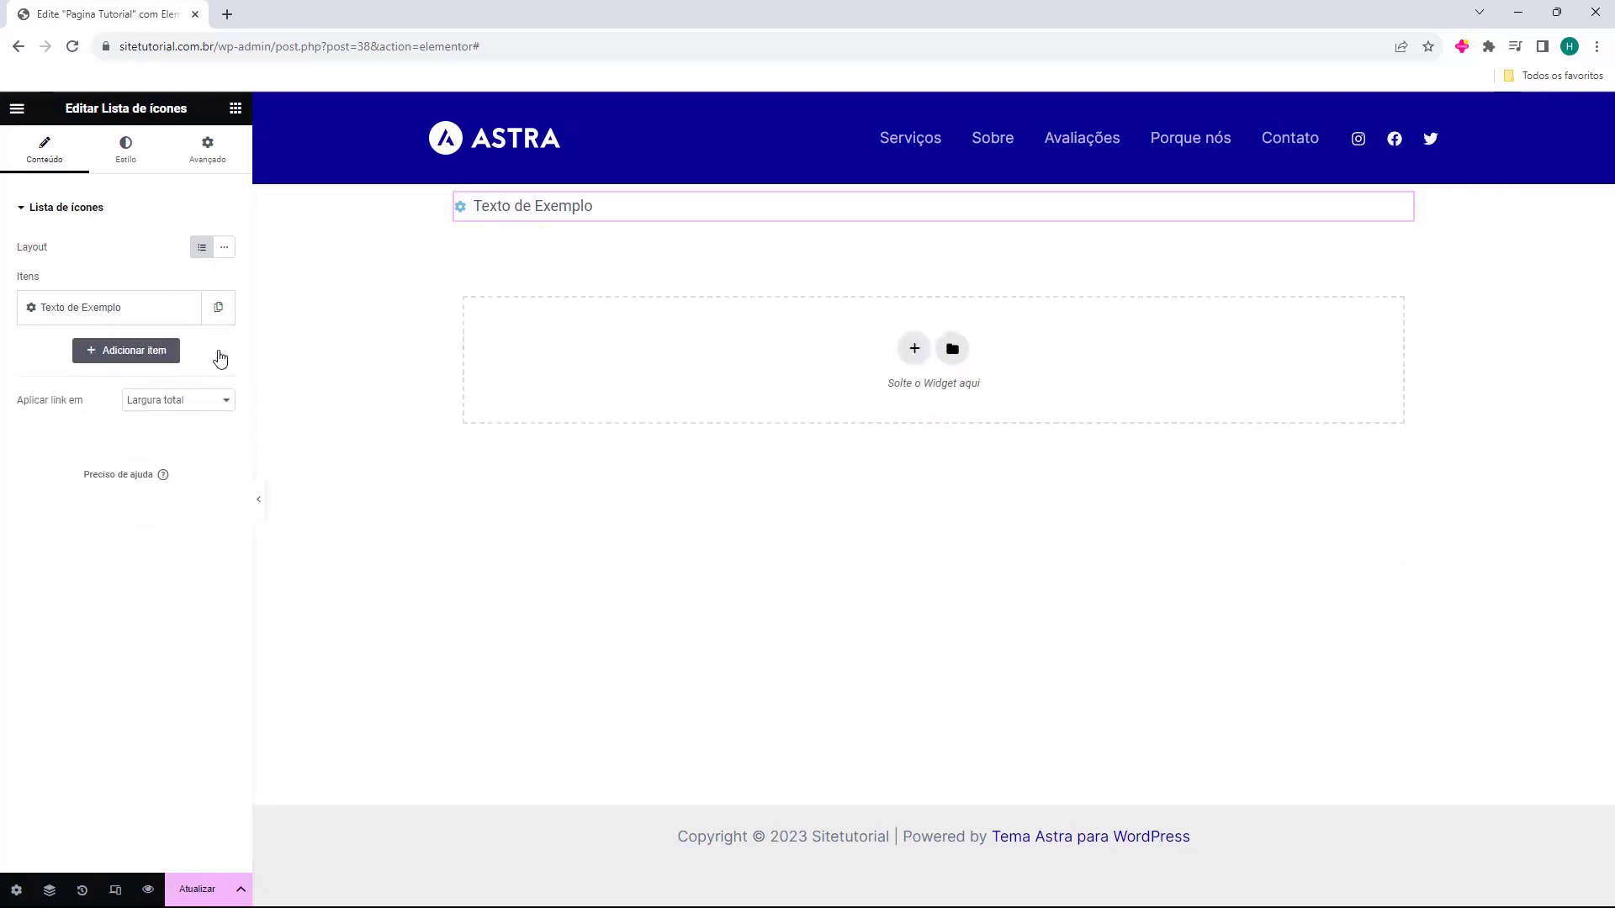
Step: Add two new list items with the default text "Item da lista" and the default check icon
{"action": "left_click", "coordinate": [112, 351]}
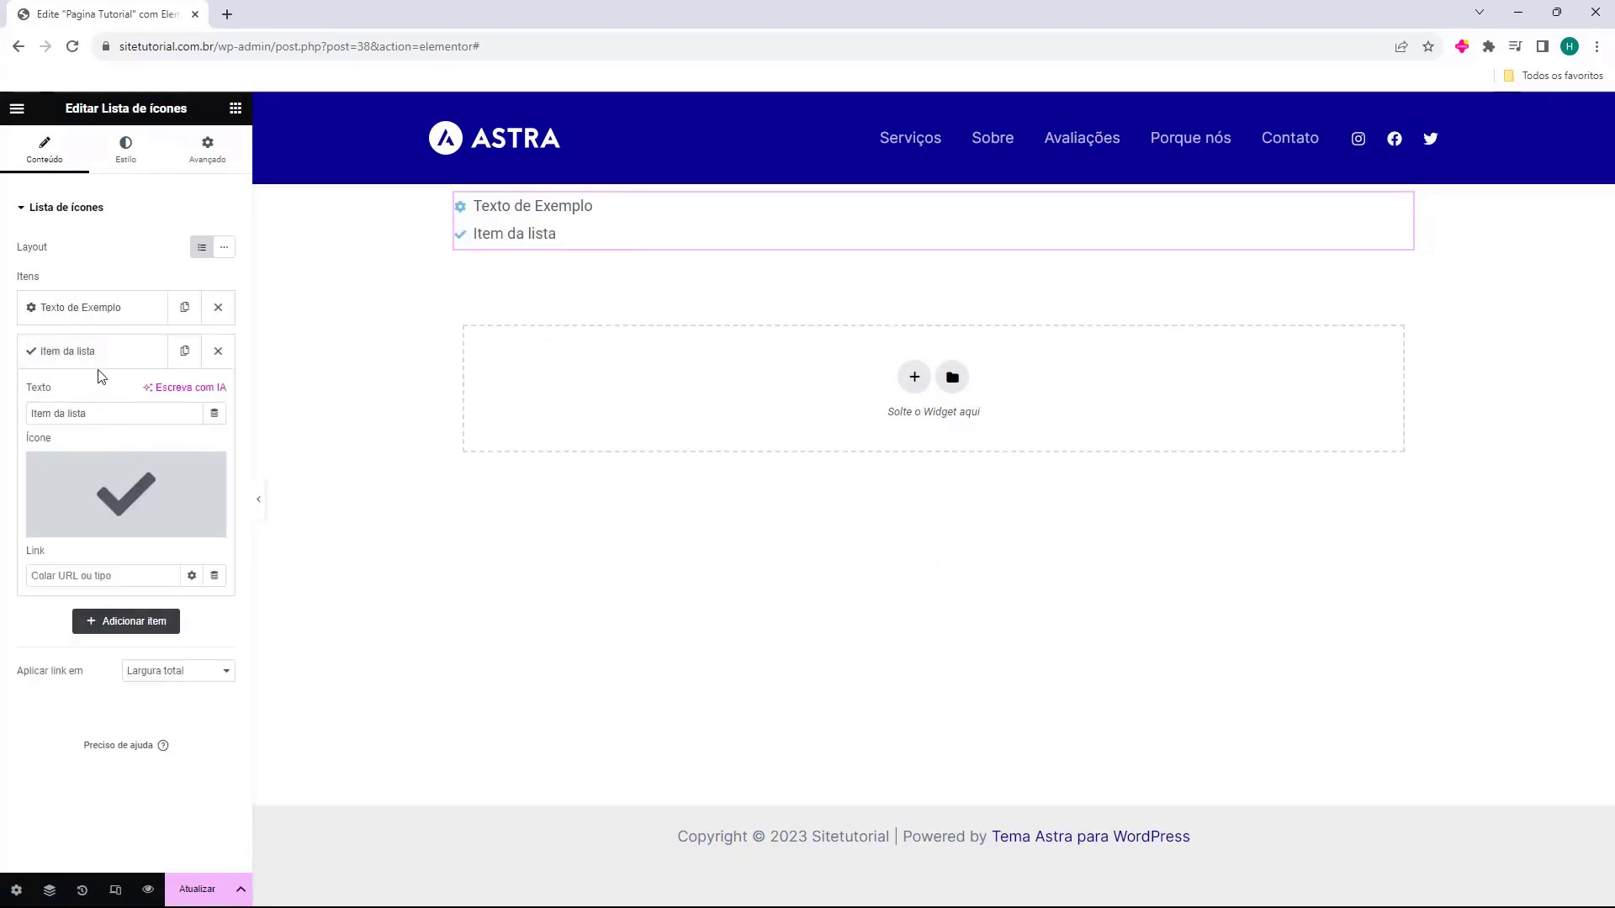
{"action": "mouse_move", "coordinate": [112, 528]}
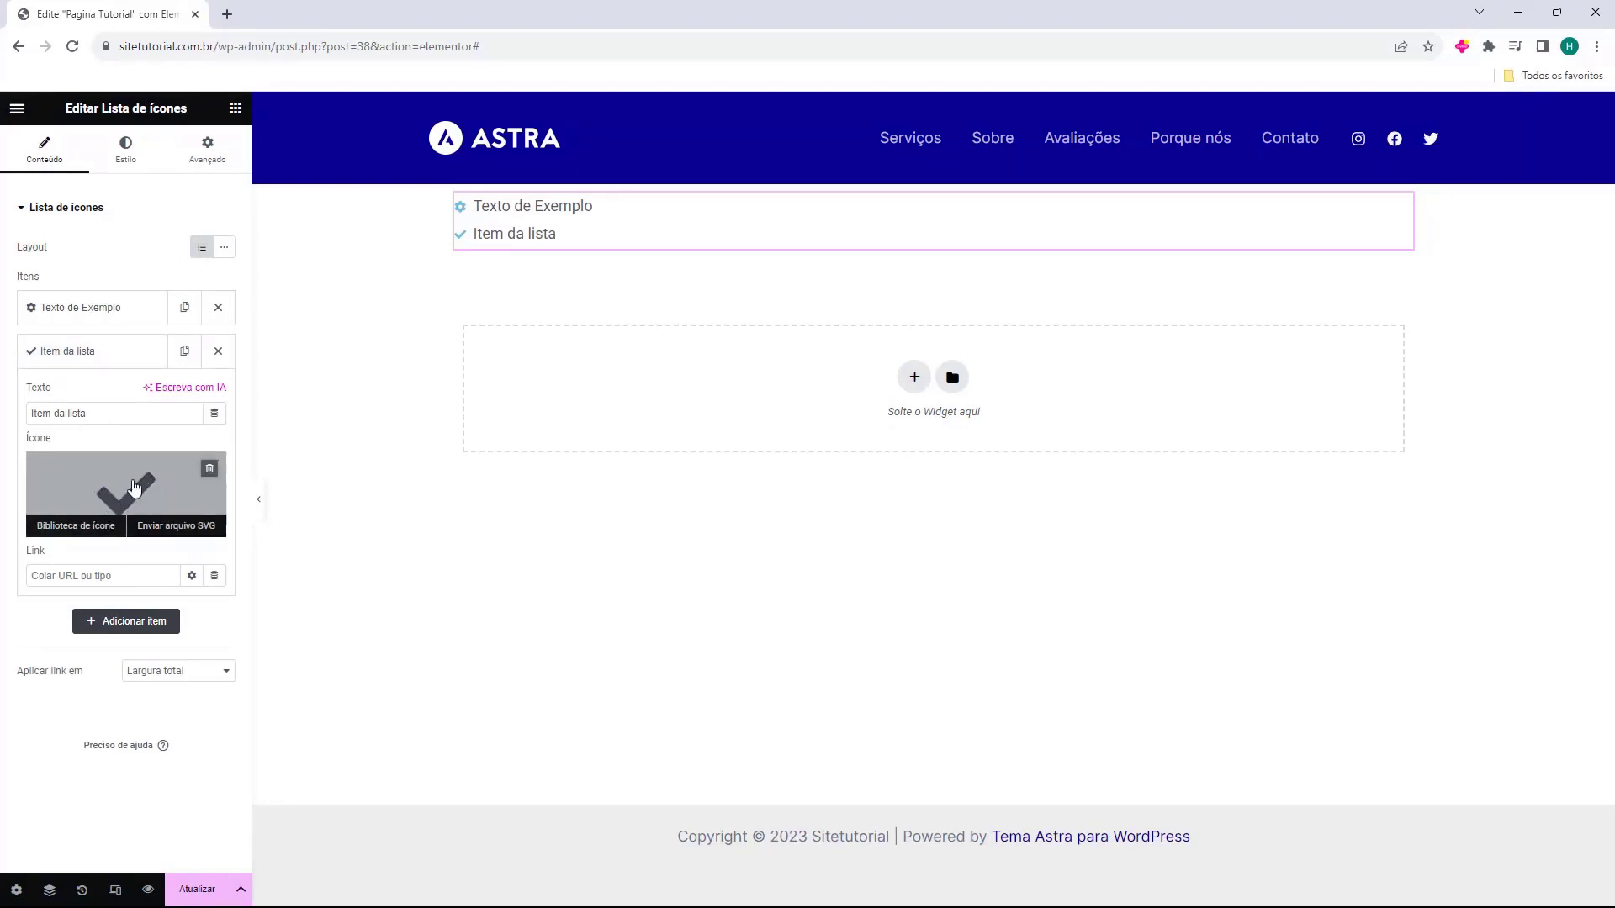
{"action": "double_click", "coordinate": [84, 413]}
{"action": "left_click", "coordinate": [111, 619]}
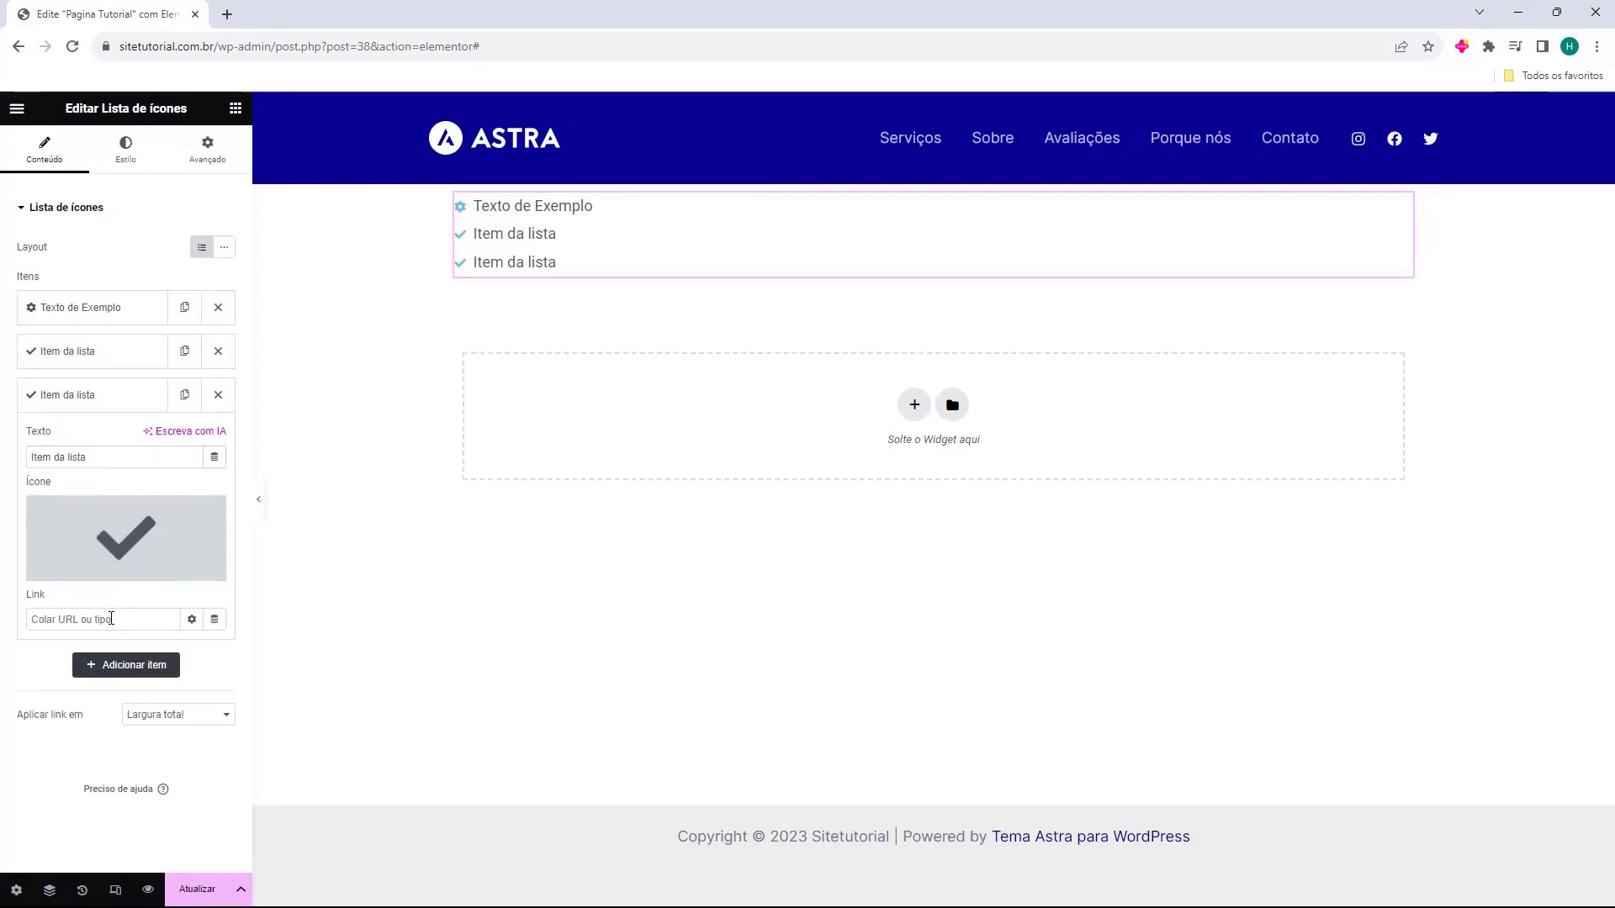
Step: Duplicate the "Texto de Exemplo" item and move the copy between the two "Item da lista" entries
{"action": "left_click", "coordinate": [185, 307]}
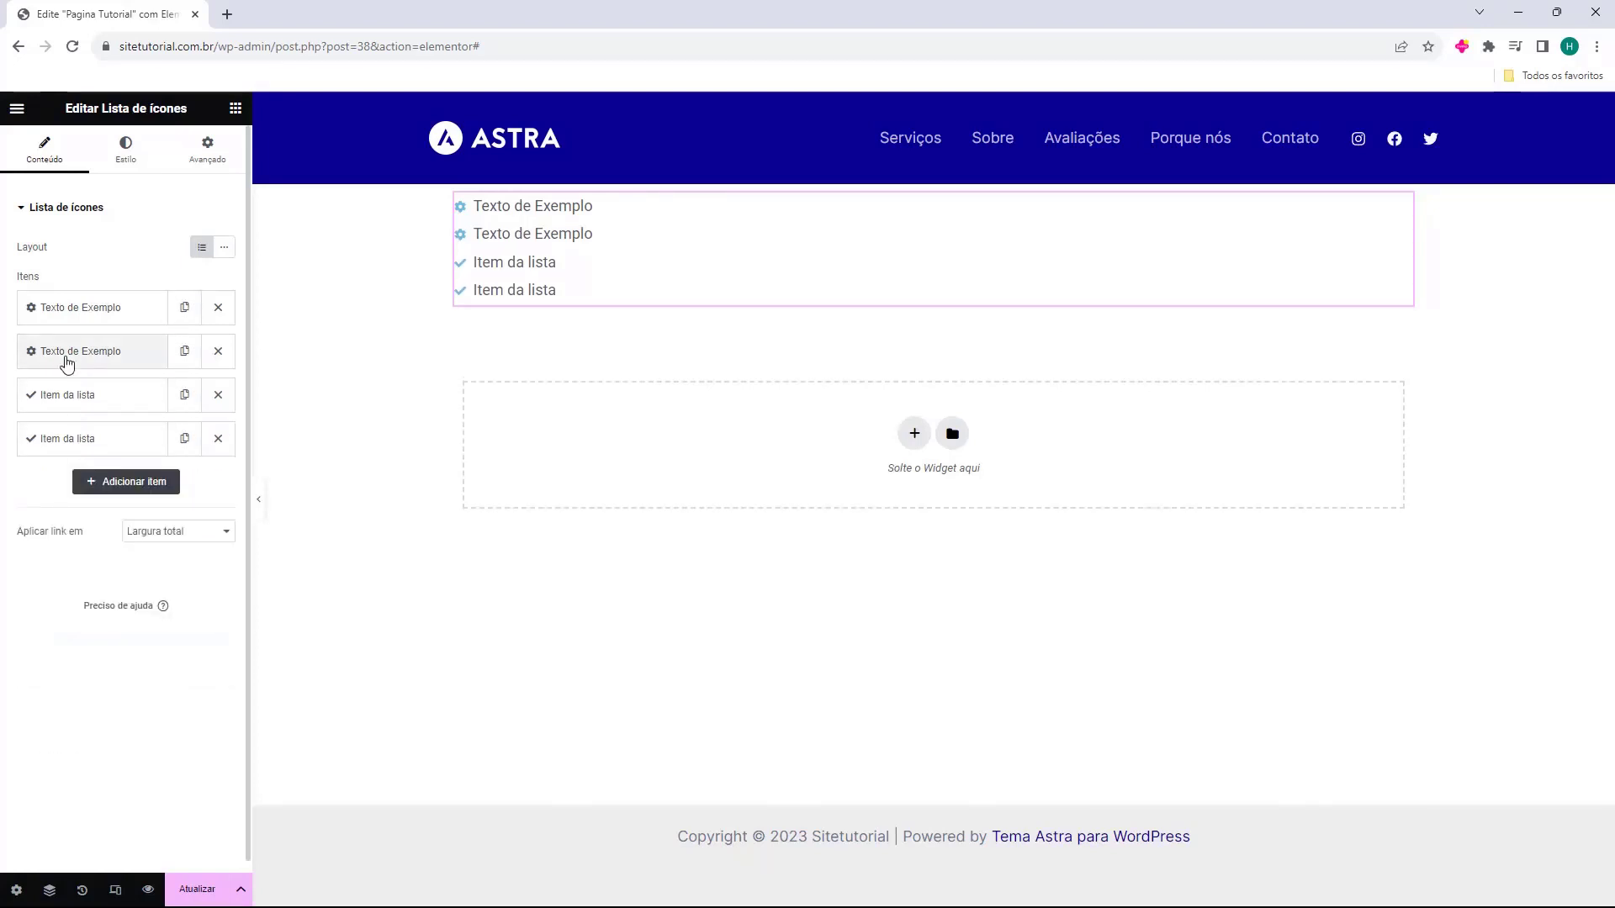
{"action": "left_click_drag", "start_coordinate": [120, 357], "coordinate": [116, 397]}
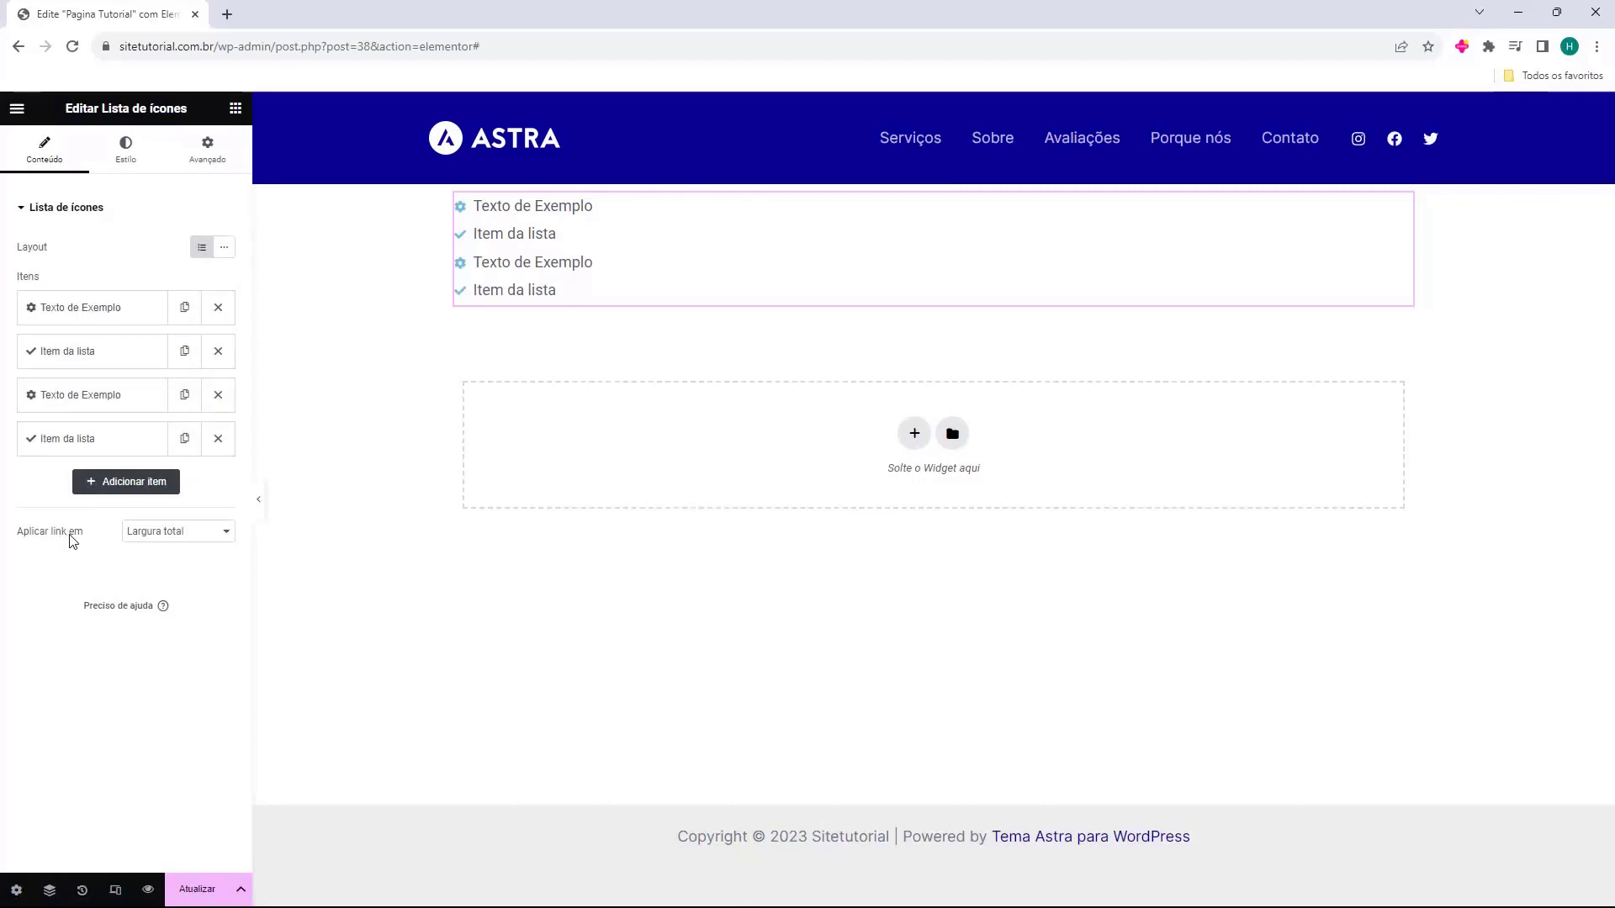
Step: Try the "Em linha" option for where the link applies and return it to "Largura total"
{"action": "left_click", "coordinate": [148, 531]}
{"action": "left_click", "coordinate": [148, 562]}
{"action": "left_click", "coordinate": [155, 532]}
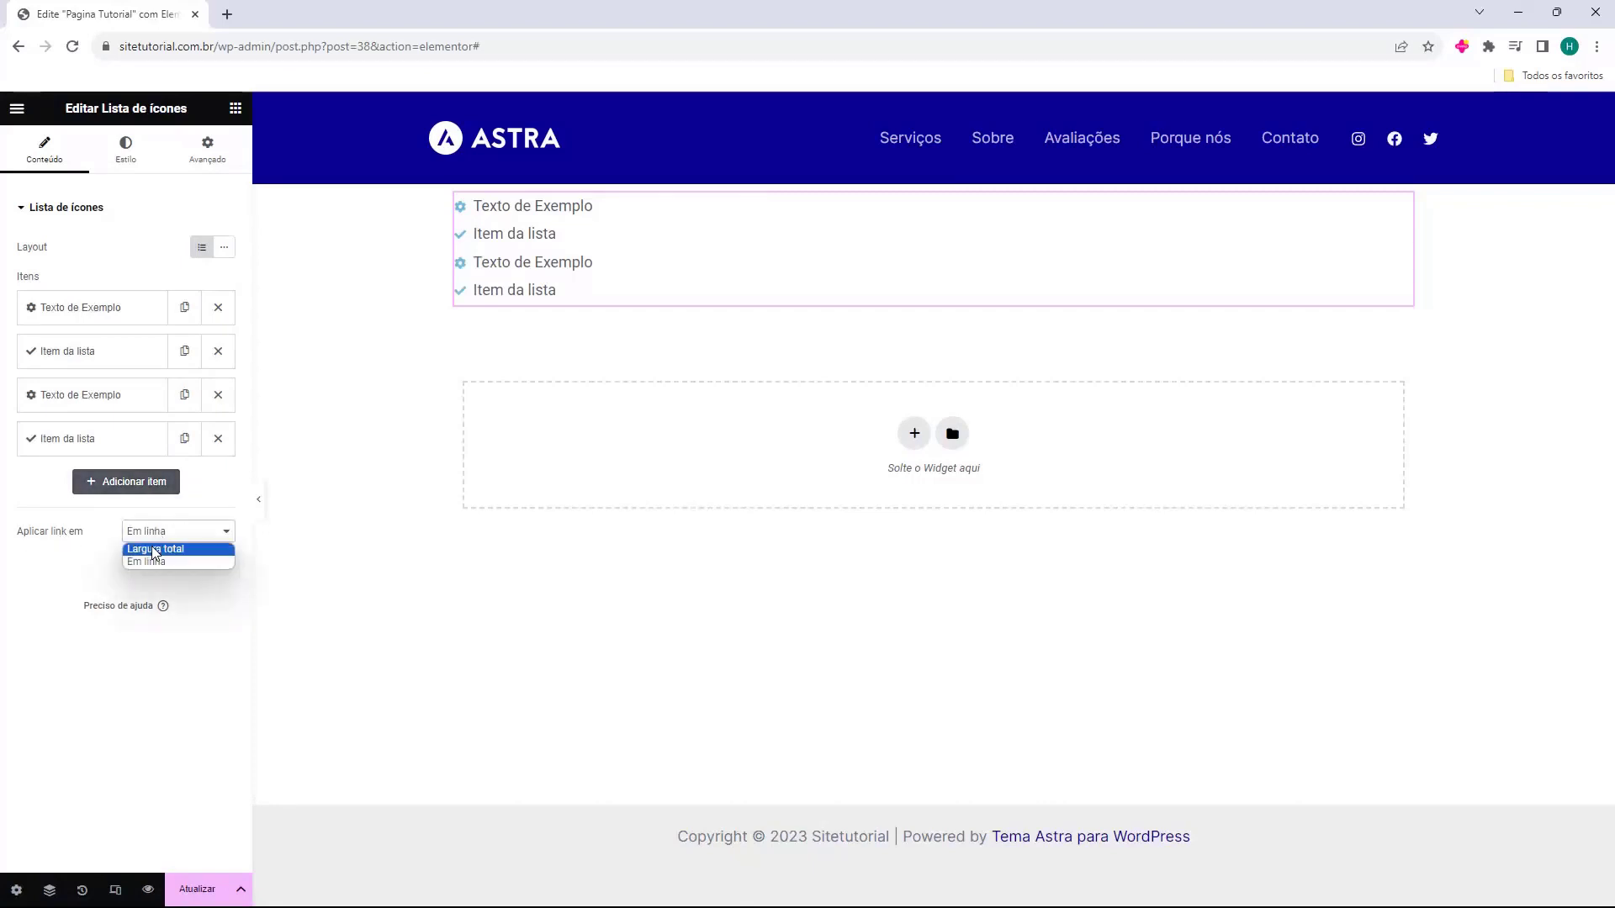
{"action": "left_click", "coordinate": [155, 549]}
{"action": "left_click", "coordinate": [154, 531]}
{"action": "left_click", "coordinate": [148, 562]}
{"action": "left_click", "coordinate": [148, 531]}
{"action": "left_click", "coordinate": [151, 550]}
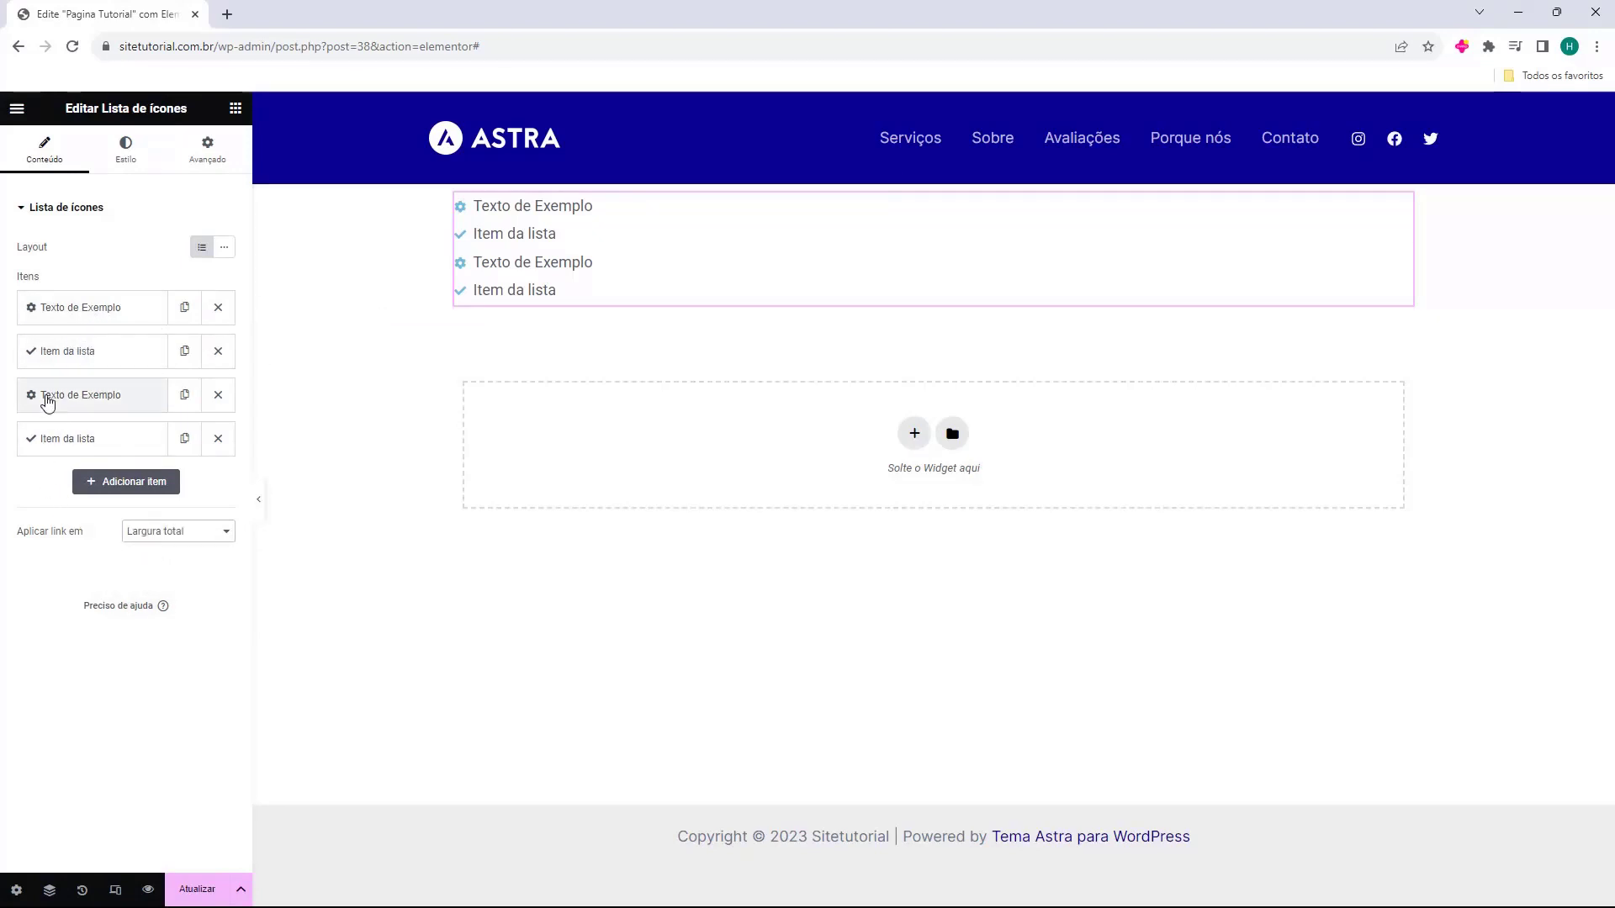
Step: Set the list's item spacing to 8 px and its alignment to left, after trying centre and right
{"action": "left_click", "coordinate": [130, 149]}
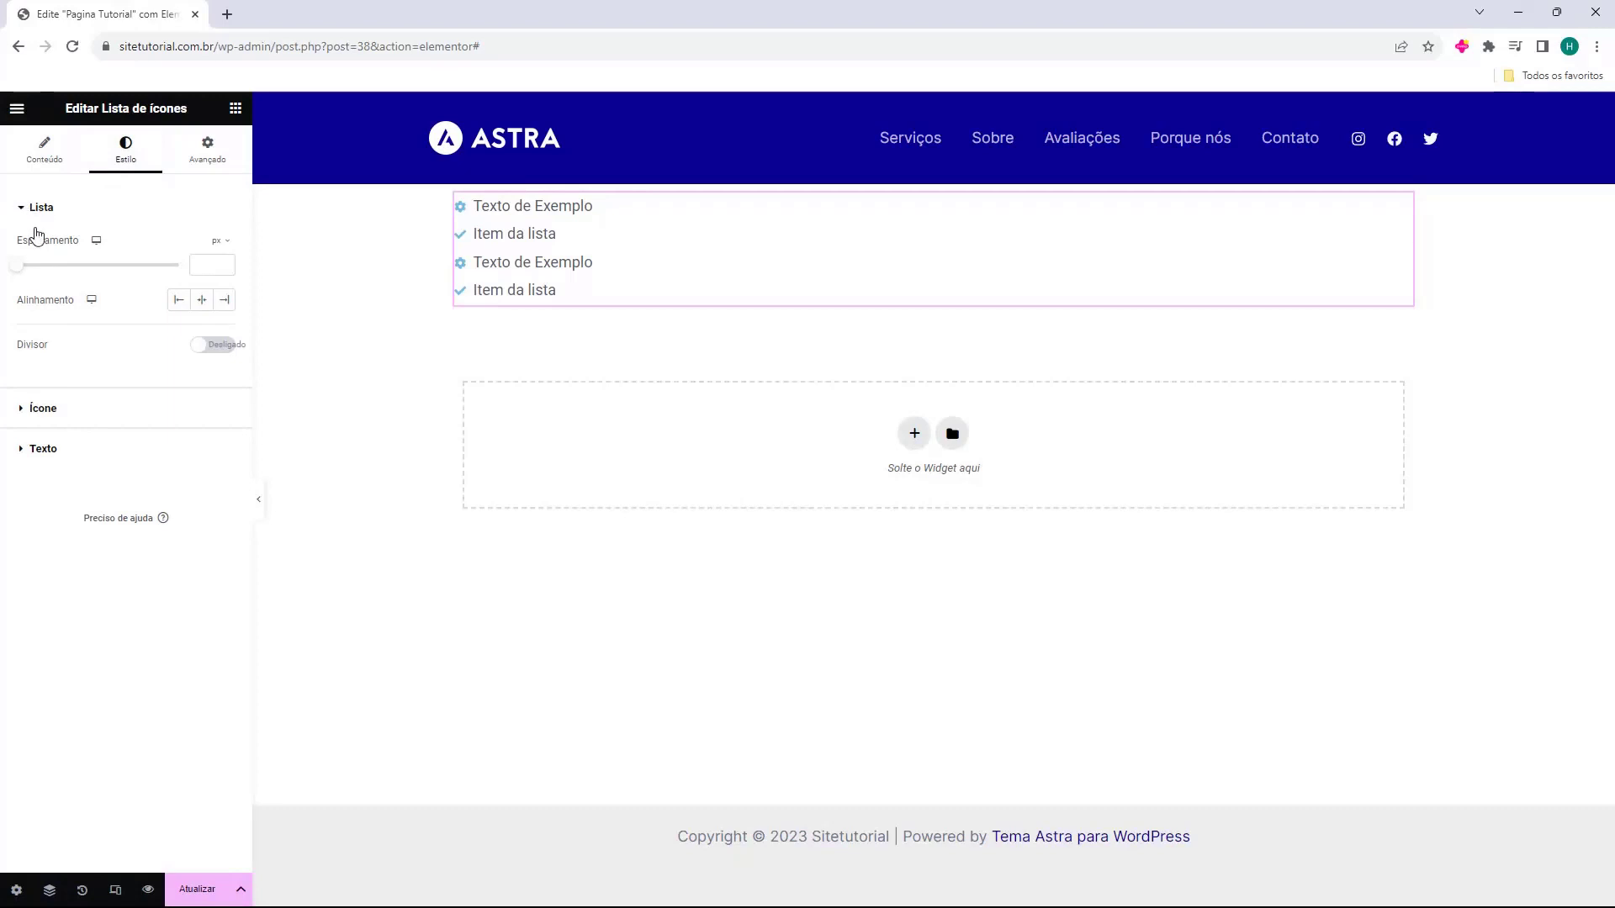
{"action": "mouse_move", "coordinate": [23, 269]}
{"action": "left_mouse_down"}
{"action": "mouse_move", "coordinate": [206, 264]}
{"action": "mouse_move", "coordinate": [47, 277]}
{"action": "left_mouse_up"}
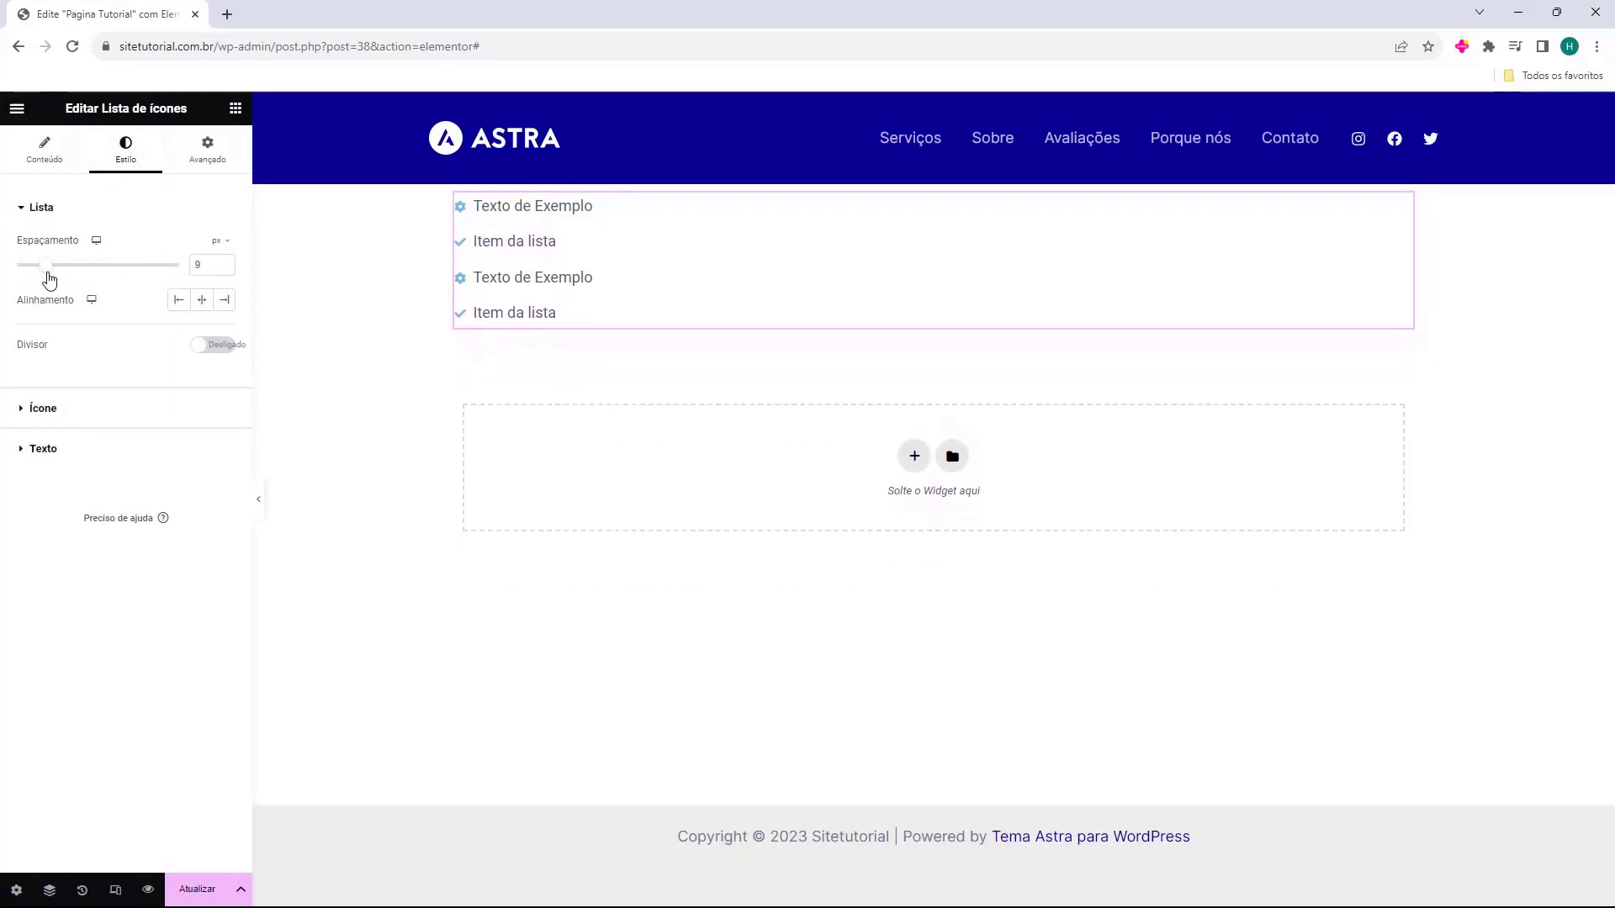
{"action": "left_click", "coordinate": [202, 301]}
{"action": "left_click", "coordinate": [224, 301]}
{"action": "left_click", "coordinate": [201, 301]}
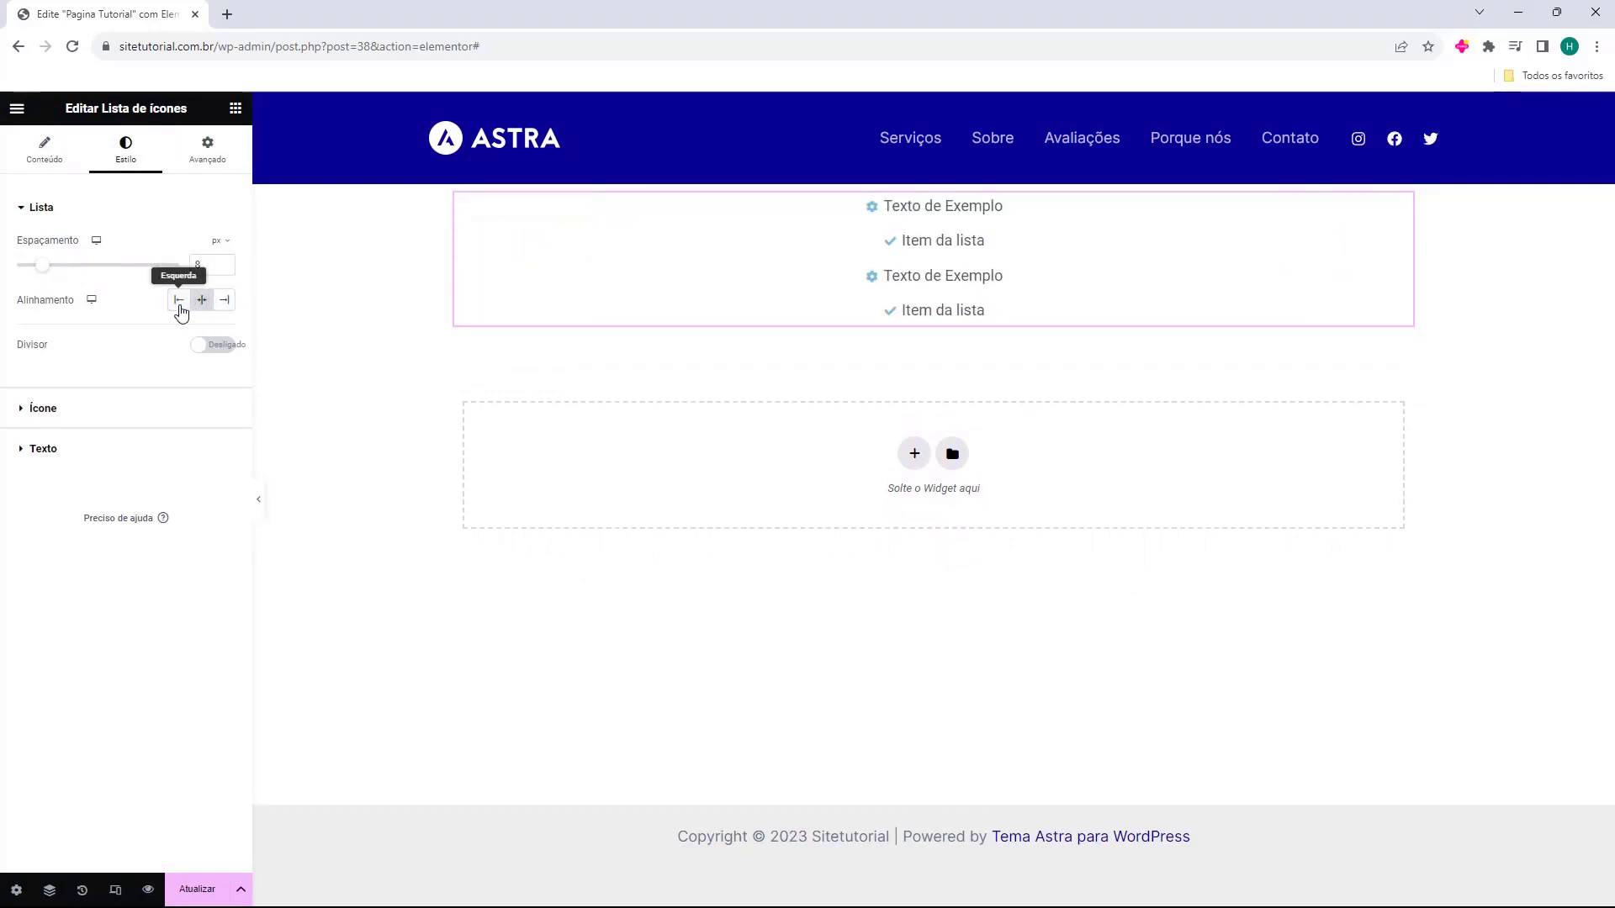
{"action": "left_click", "coordinate": [180, 300]}
Step: Enable the list divider, try the Duplo and Pontilhado styles, and set its style back to Sólido
{"action": "left_click", "coordinate": [205, 346]}
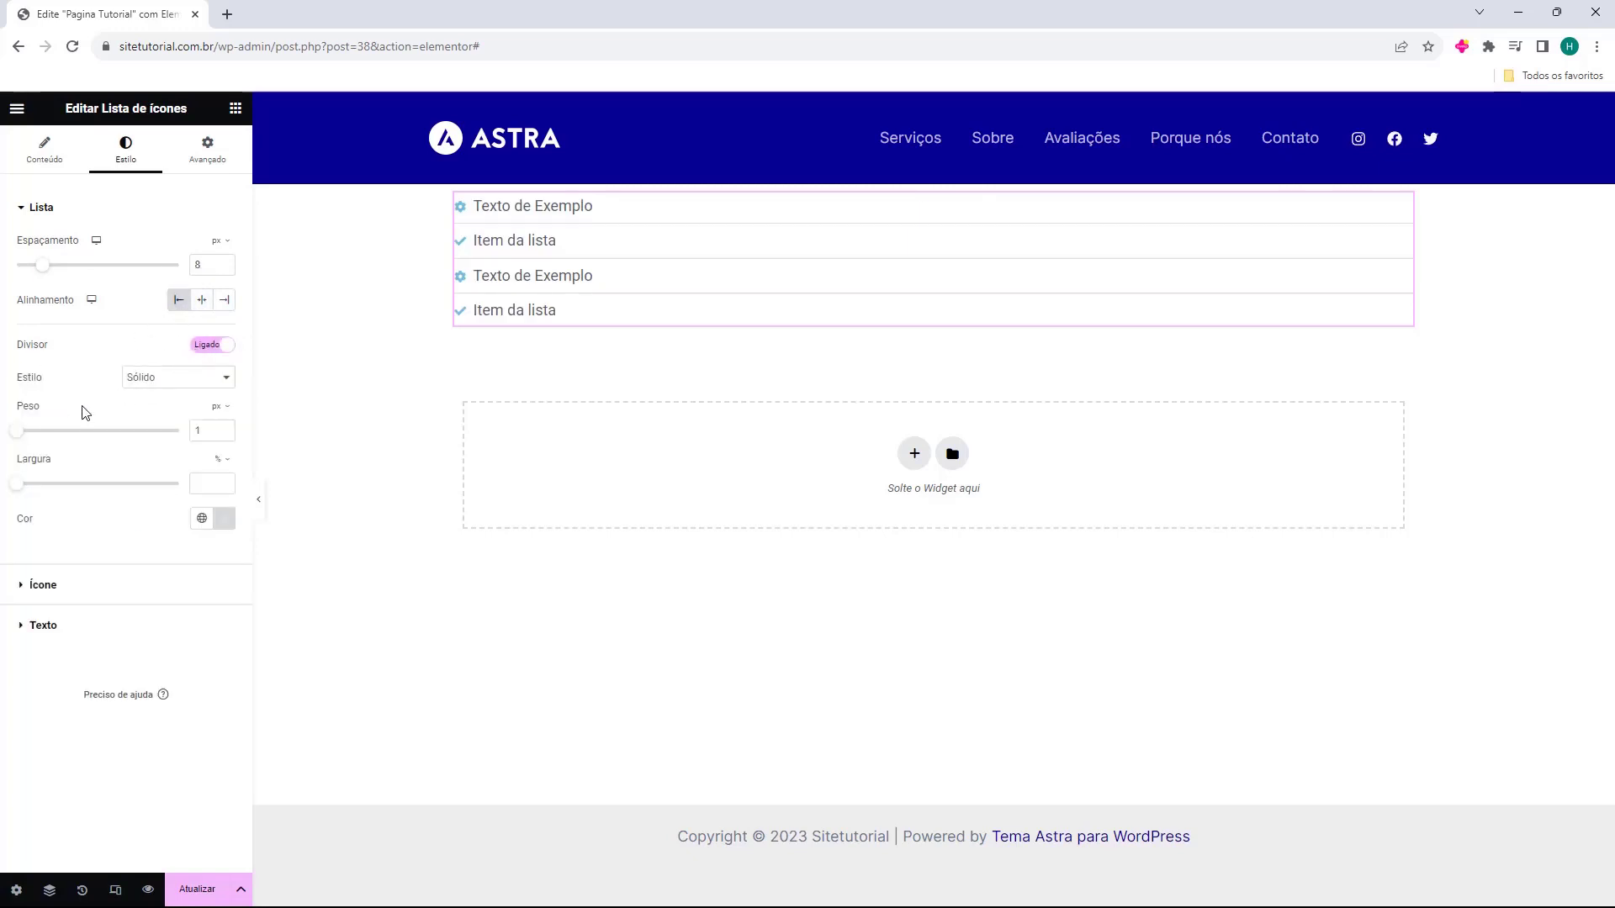
{"action": "left_click", "coordinate": [145, 386]}
{"action": "left_click", "coordinate": [155, 409]}
{"action": "left_click", "coordinate": [164, 385]}
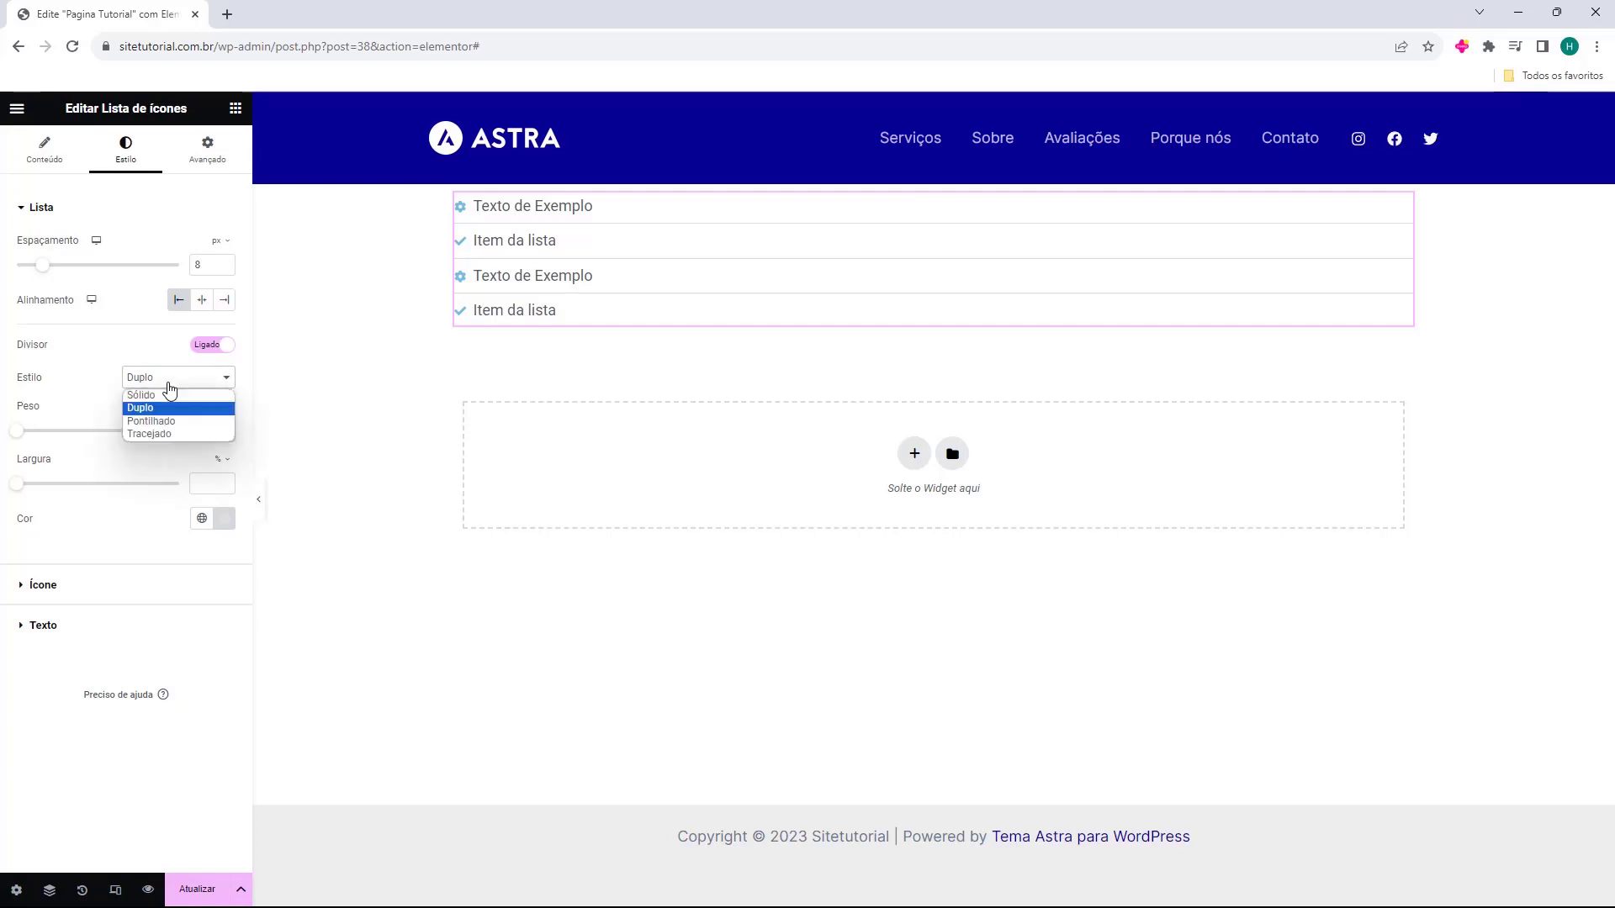
{"action": "left_click", "coordinate": [160, 420]}
{"action": "left_click", "coordinate": [168, 380]}
{"action": "left_click", "coordinate": [152, 397]}
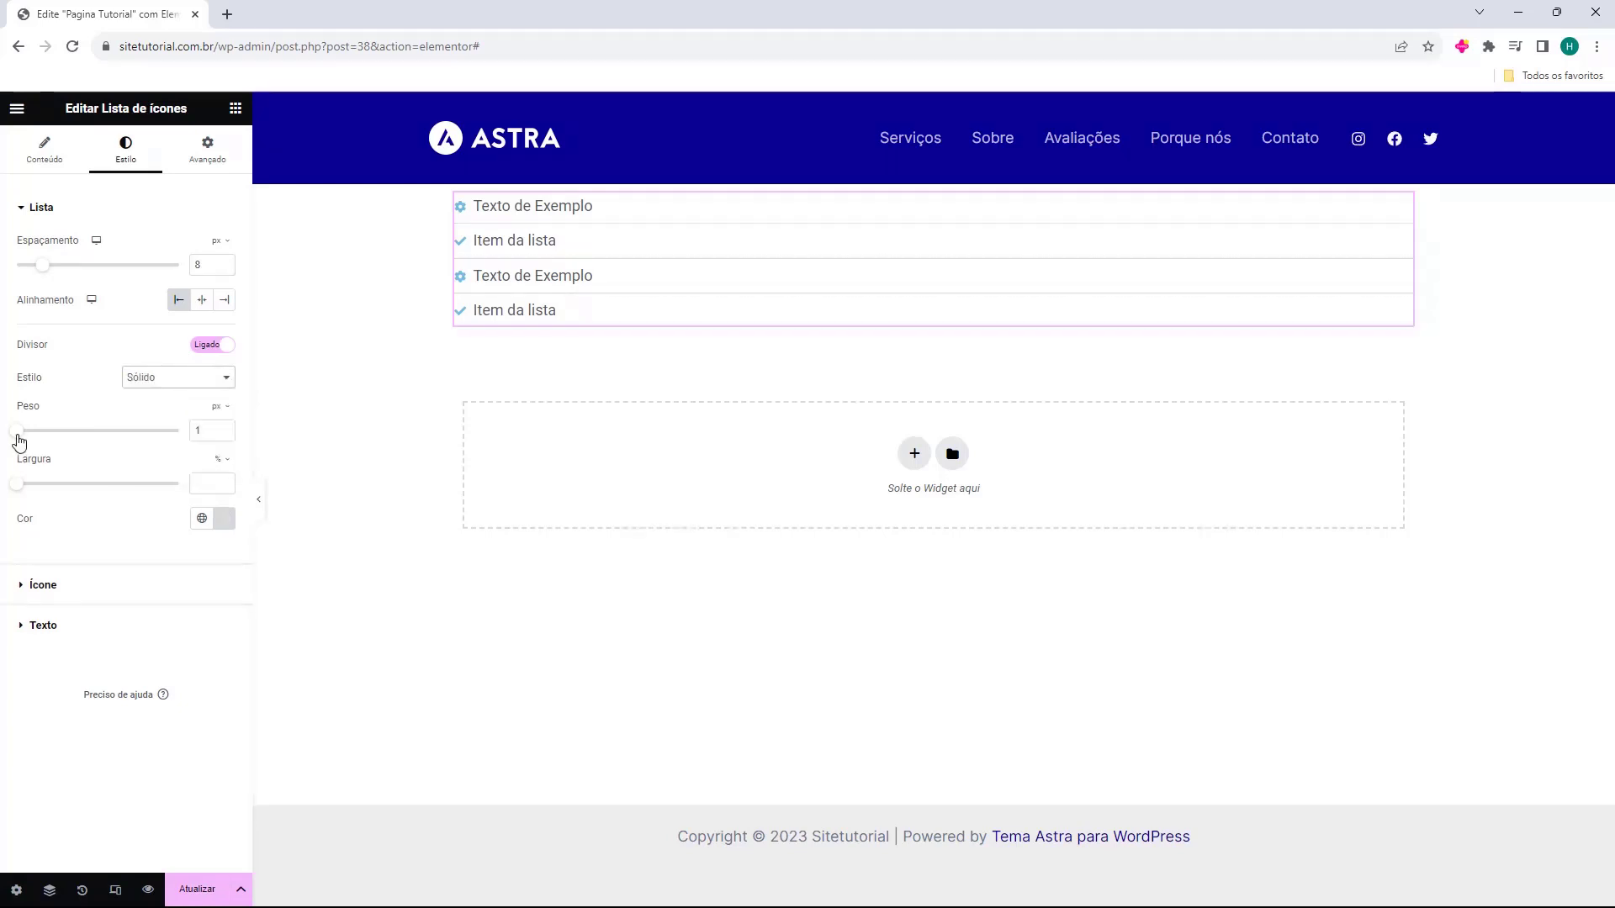
Step: Try a divider weight of 6 px, width of 17% and colour #FF0000, and switch the divider off
{"action": "left_click_drag", "start_coordinate": [17, 432], "coordinate": [55, 503]}
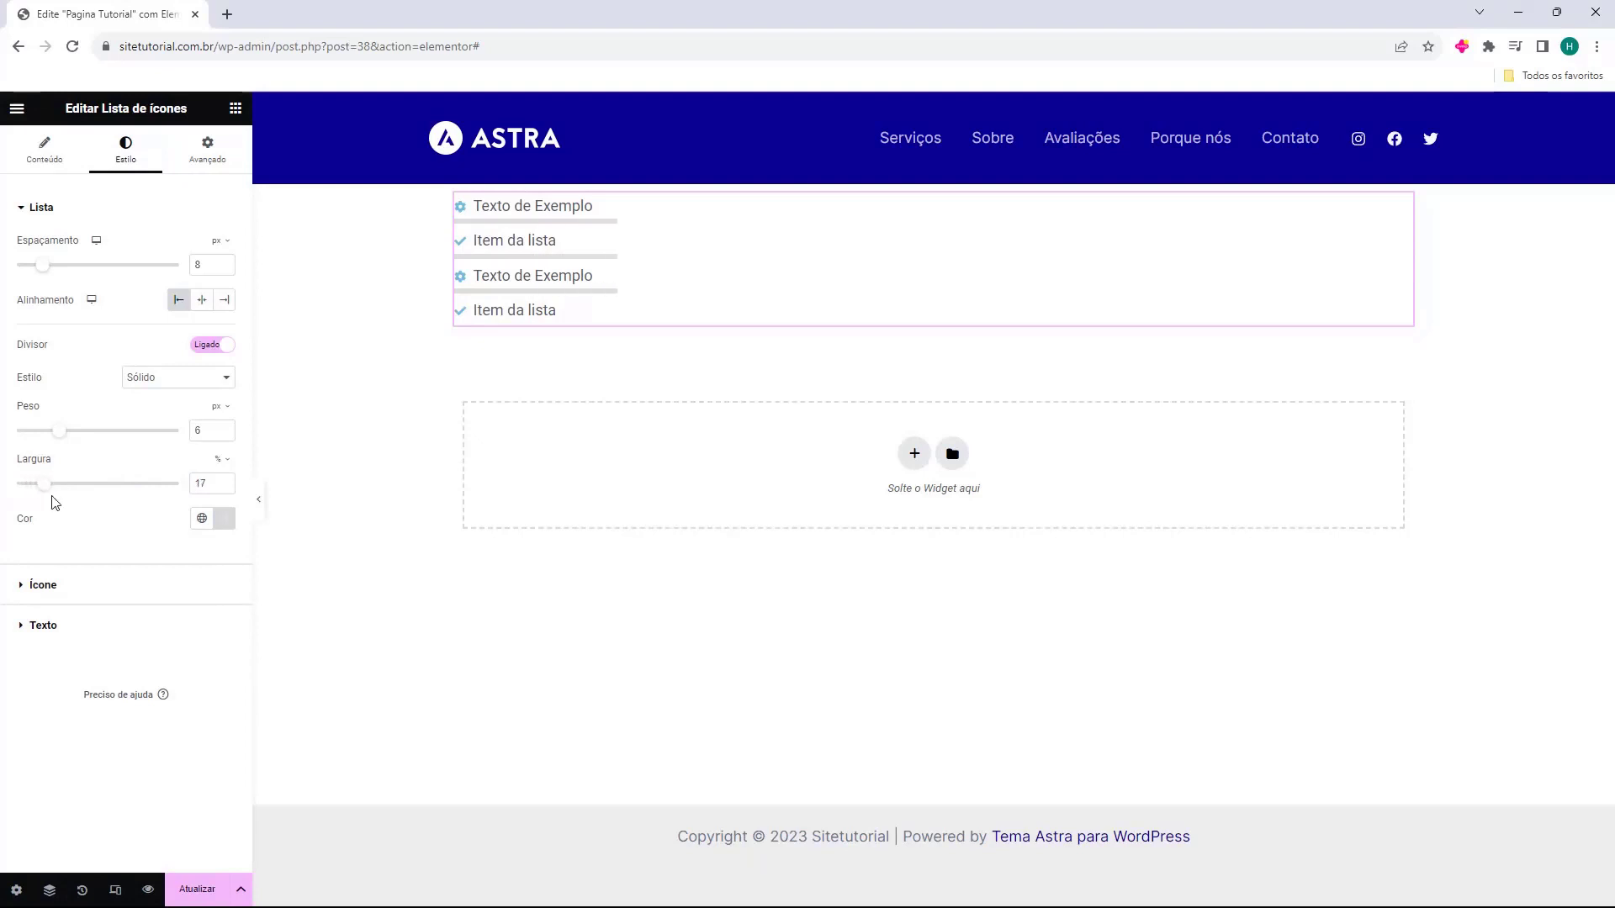
{"action": "left_click", "coordinate": [225, 519]}
{"action": "left_click_drag", "start_coordinate": [295, 613], "coordinate": [339, 584]}
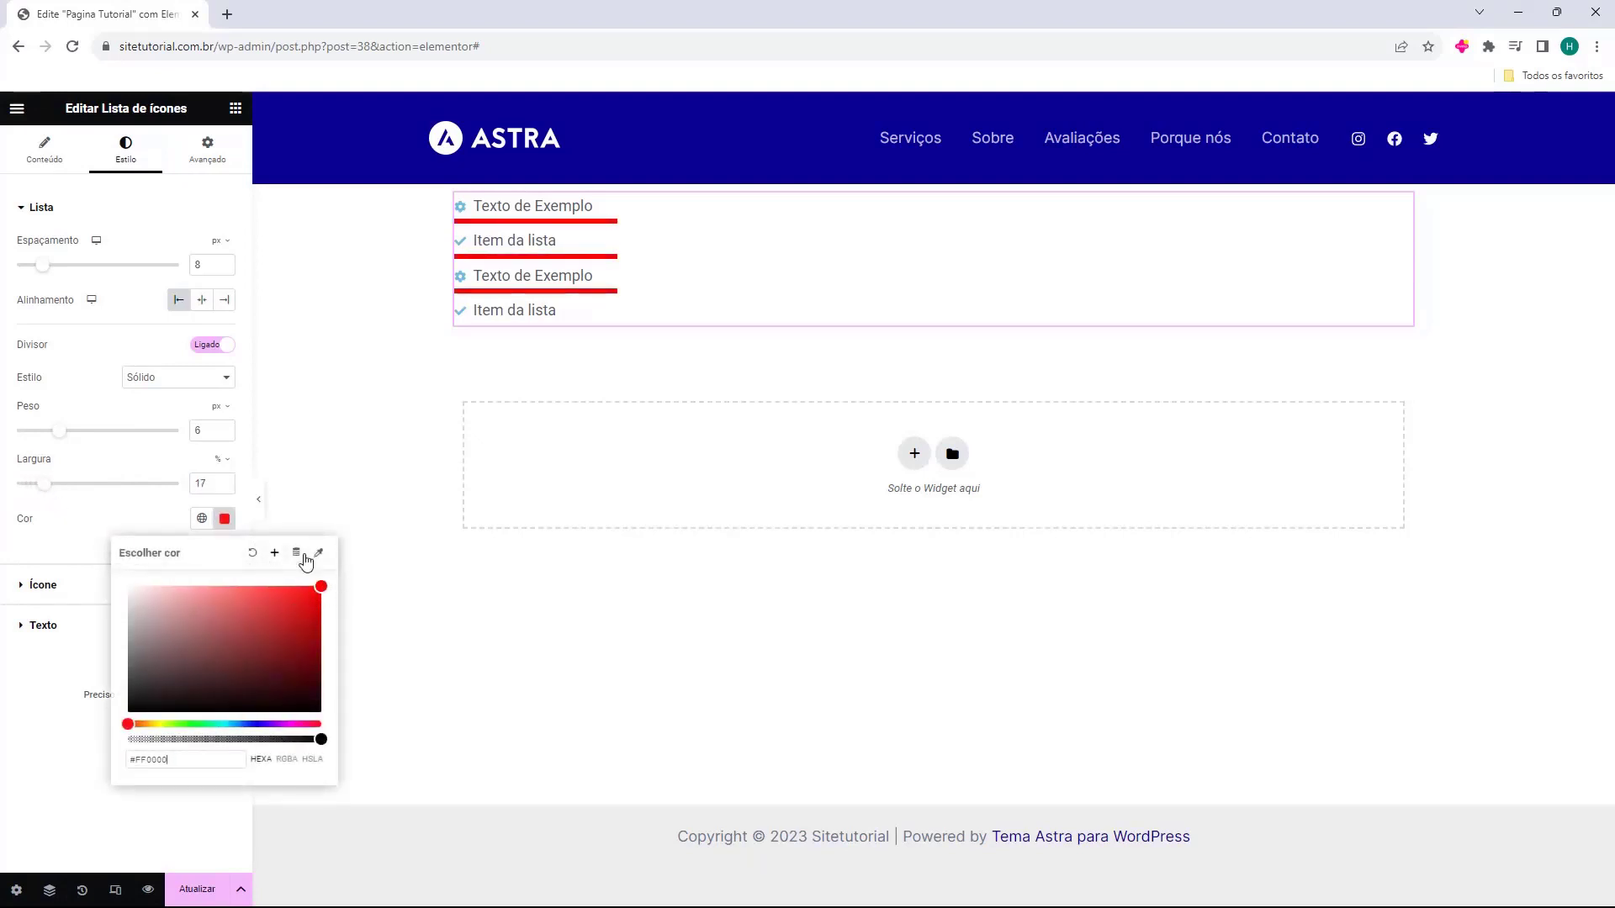
{"action": "left_click", "coordinate": [80, 532]}
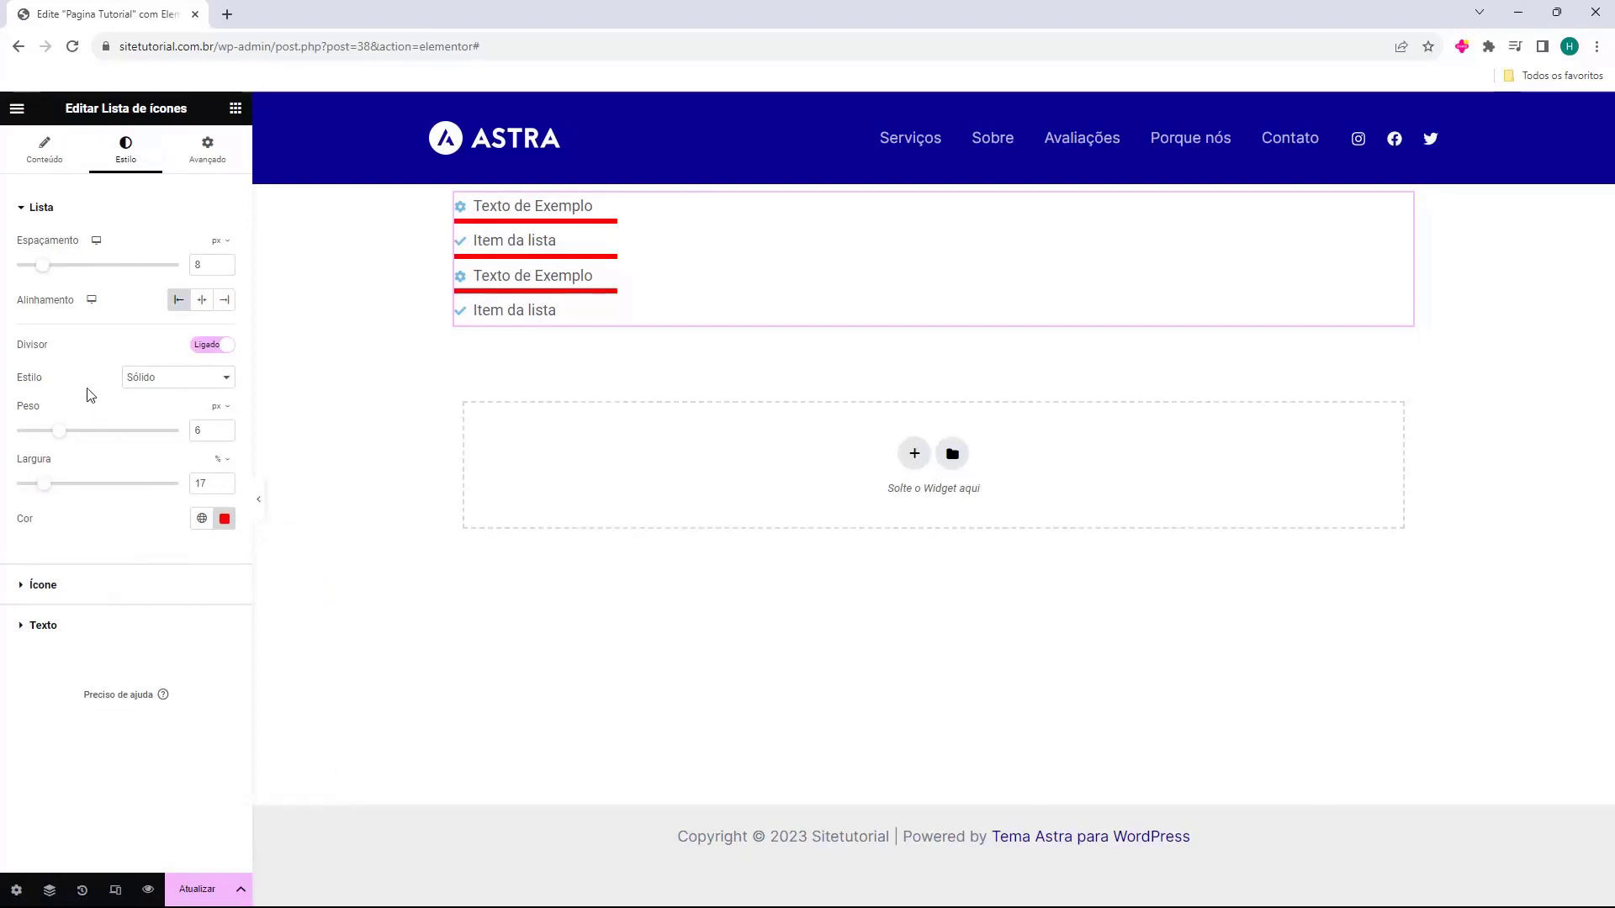
{"action": "left_click", "coordinate": [220, 349]}
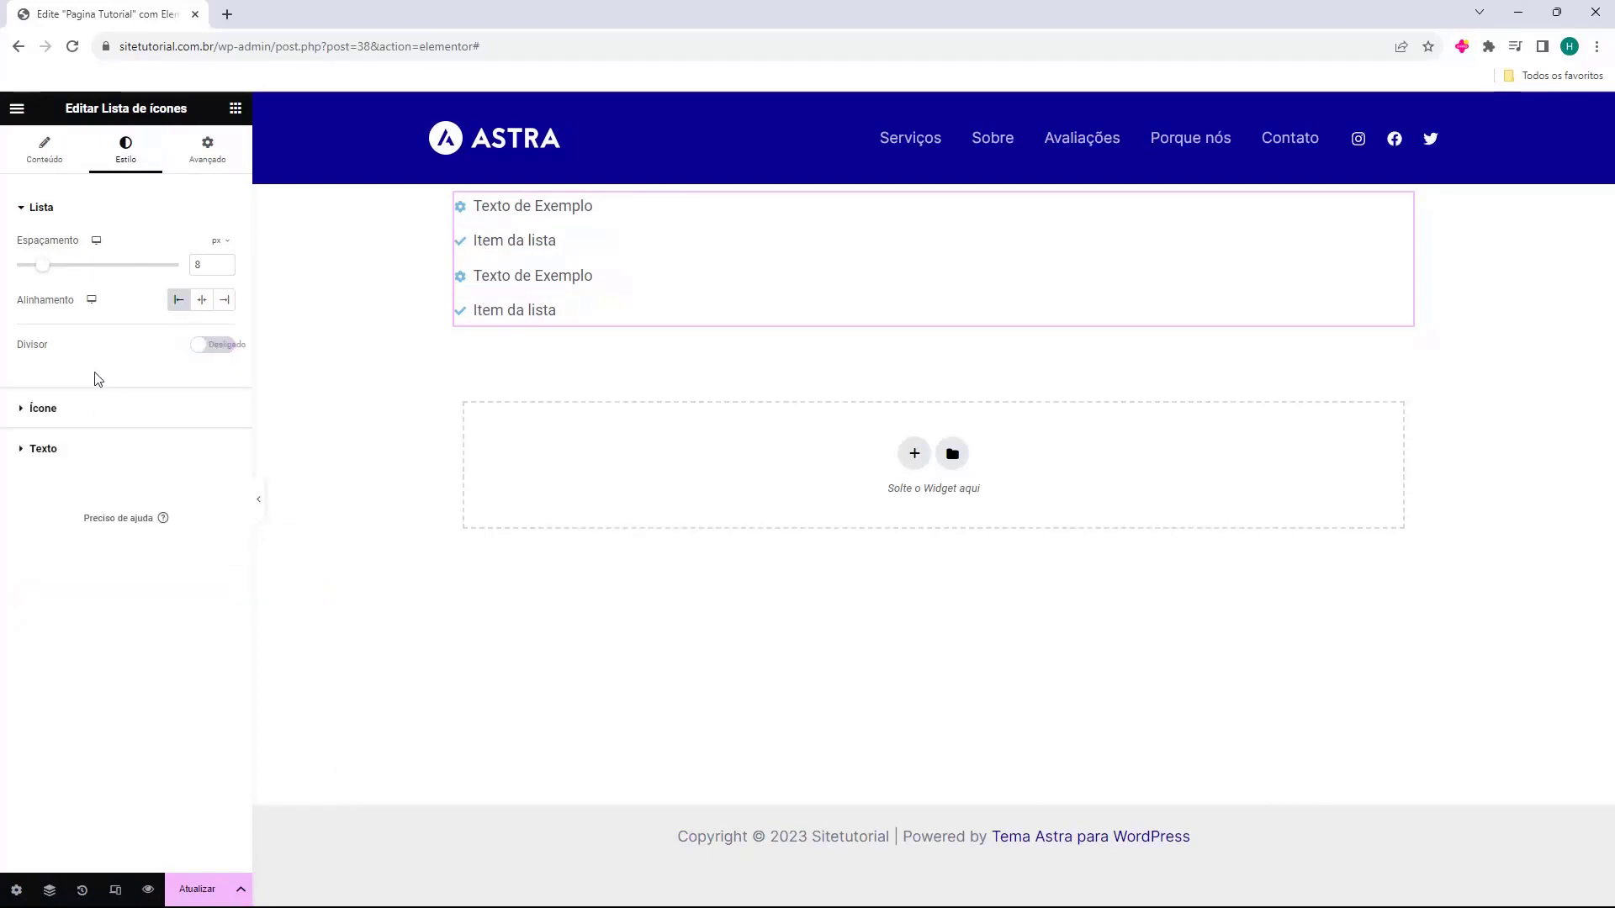
Step: Colour the list icons red in their normal state and set their size to 19 px with 0 px spacing
{"action": "left_click", "coordinate": [59, 409]}
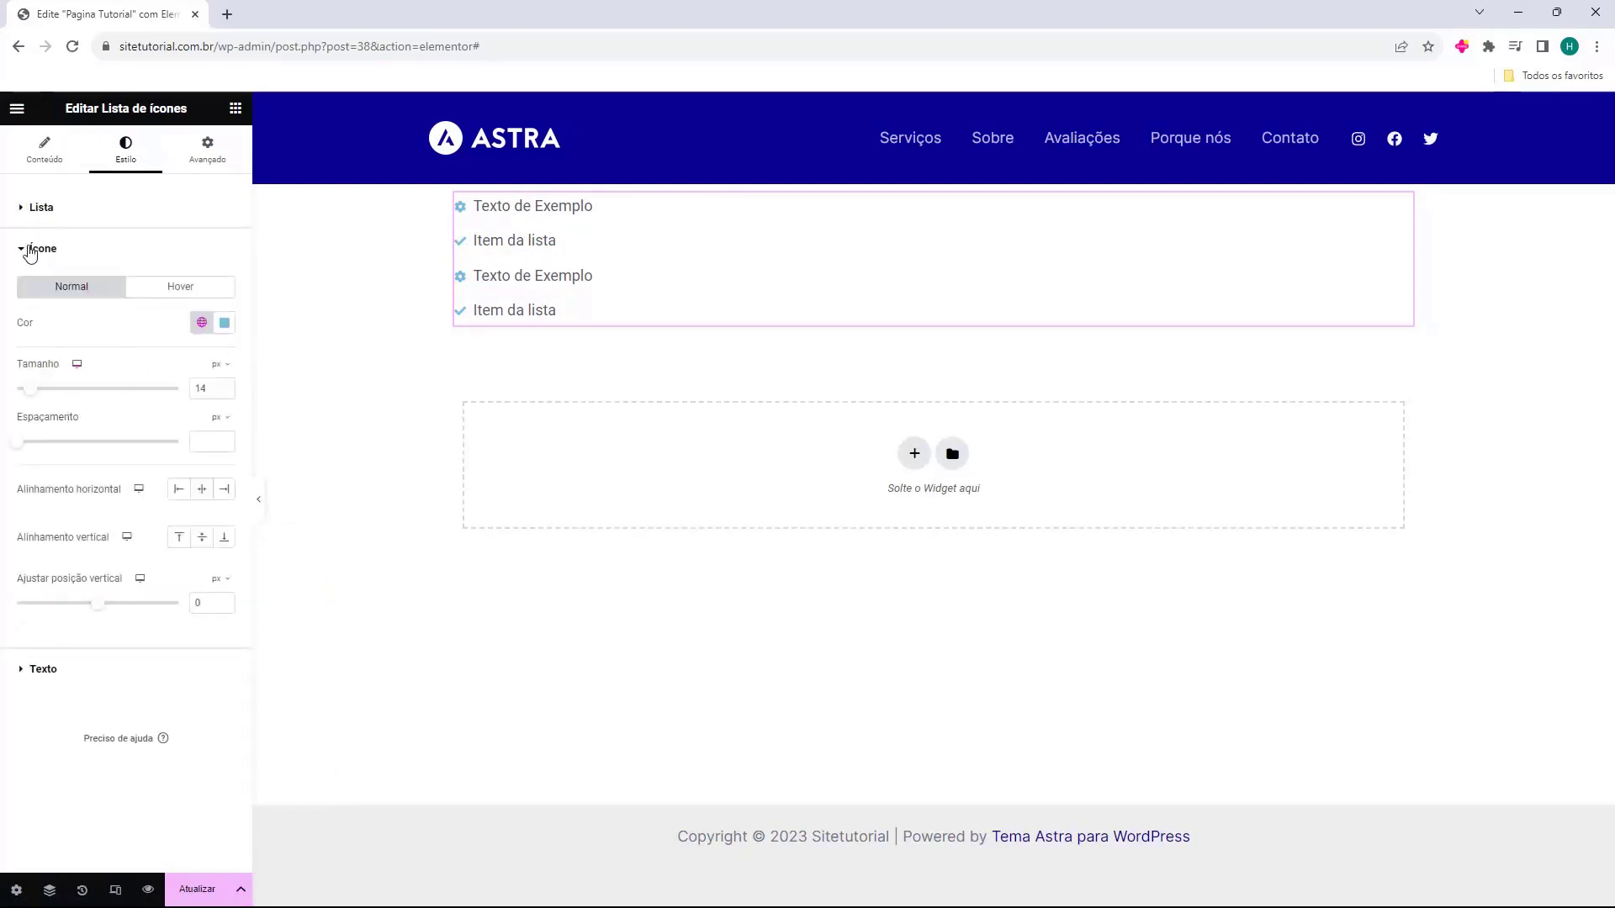
{"action": "double_click", "coordinate": [23, 323]}
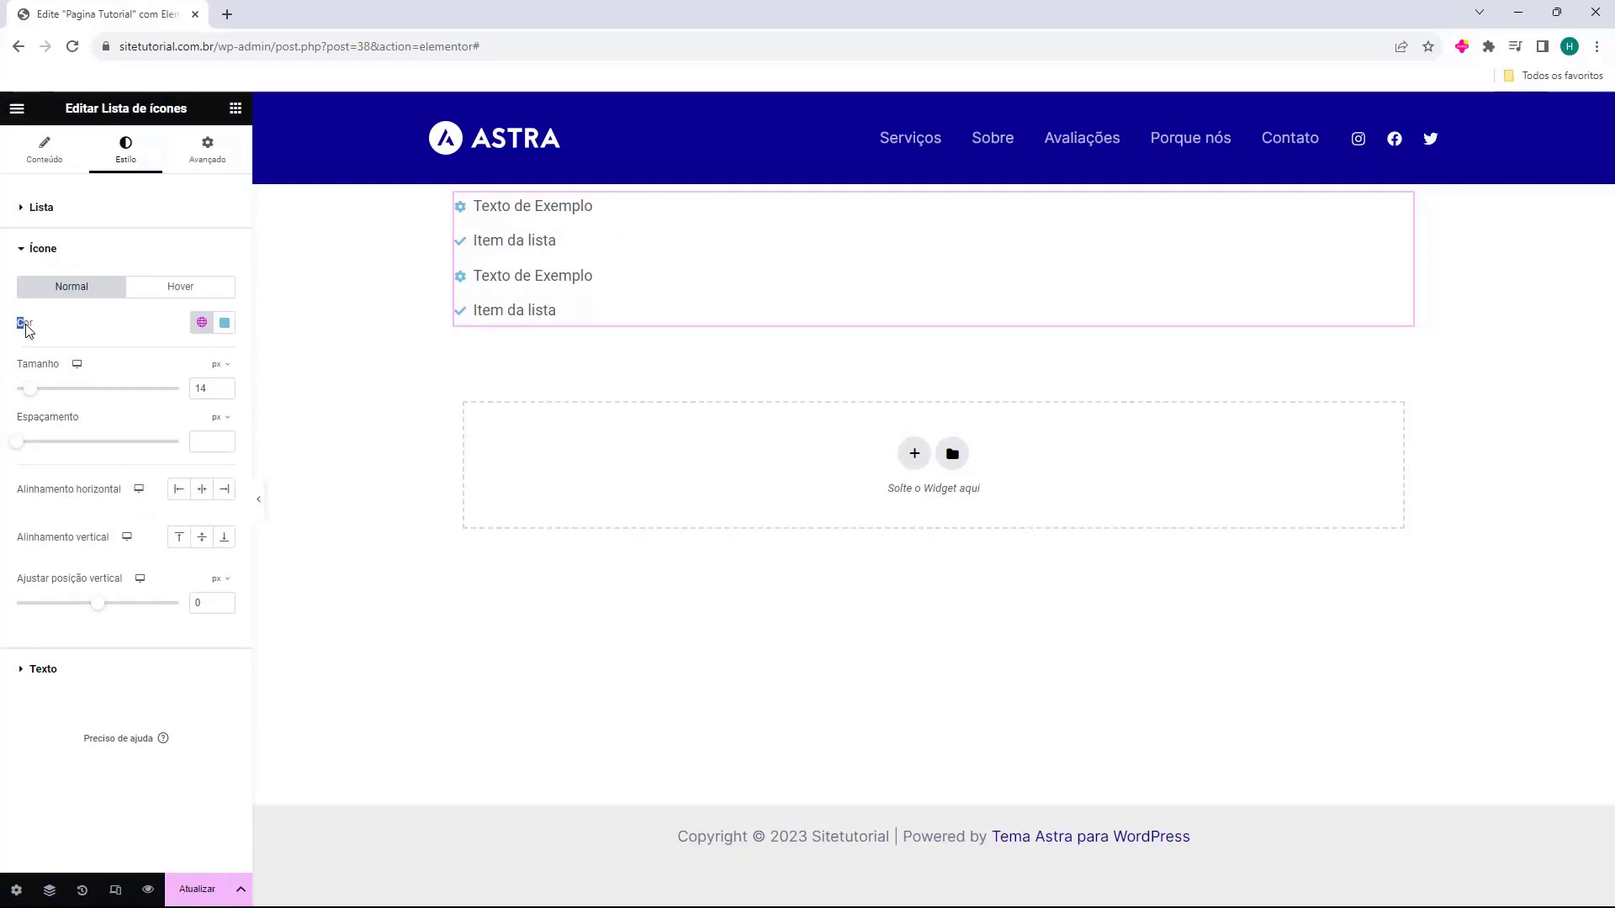
{"action": "left_click", "coordinate": [225, 323]}
{"action": "left_click_drag", "start_coordinate": [234, 528], "coordinate": [321, 528]}
{"action": "left_click_drag", "start_coordinate": [305, 471], "coordinate": [328, 390]}
{"action": "left_click", "coordinate": [113, 338]}
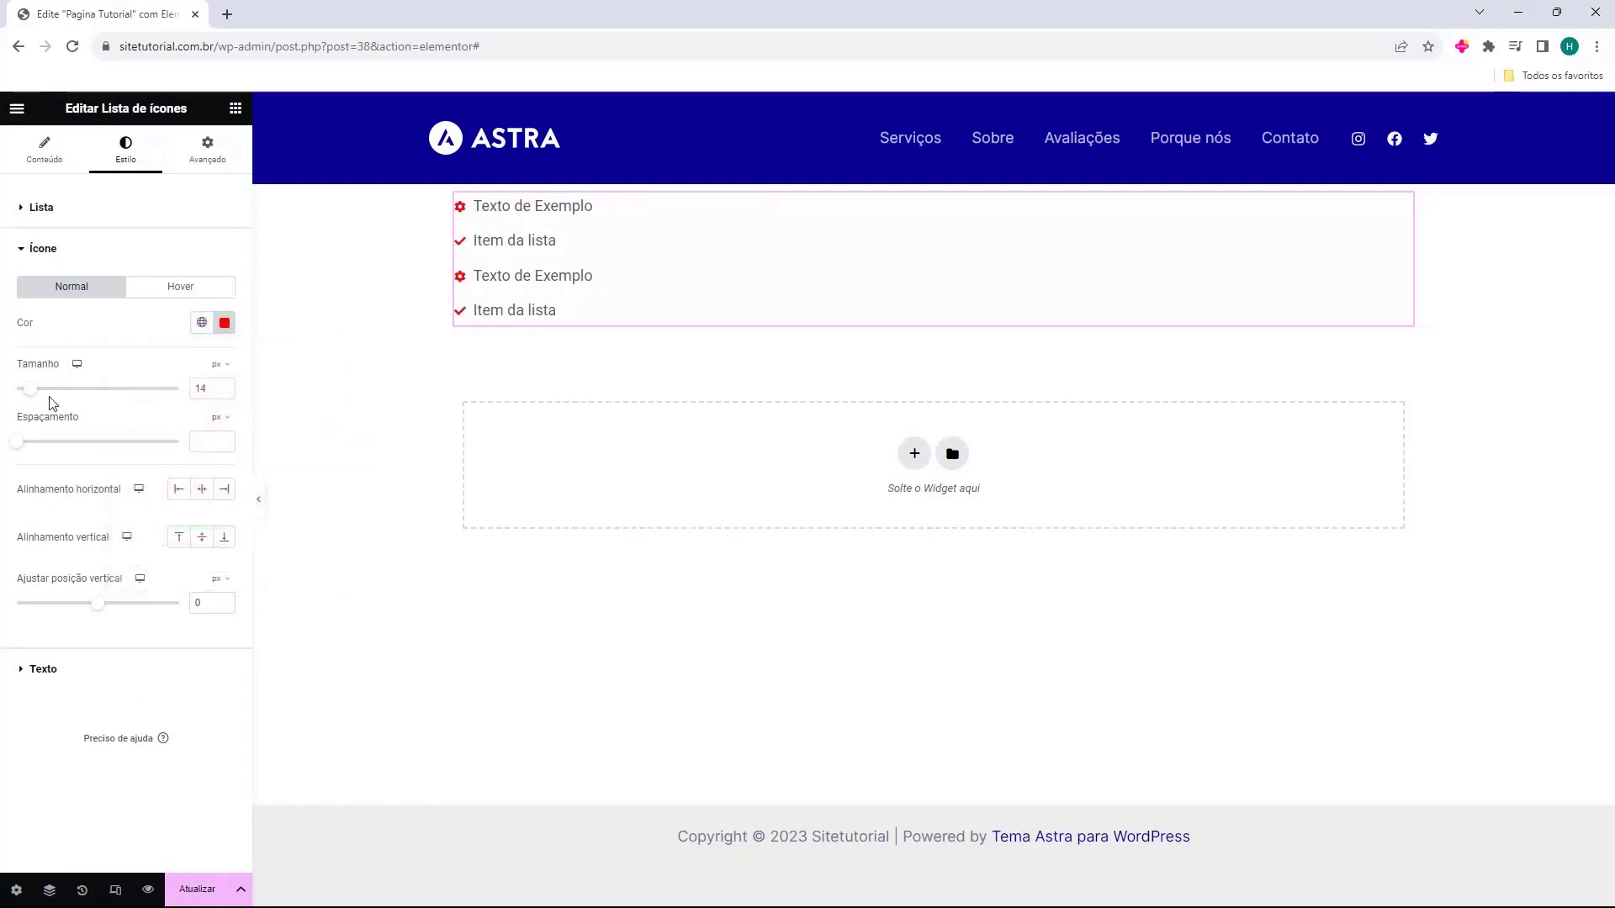
{"action": "left_click_drag", "start_coordinate": [32, 402], "coordinate": [17, 441]}
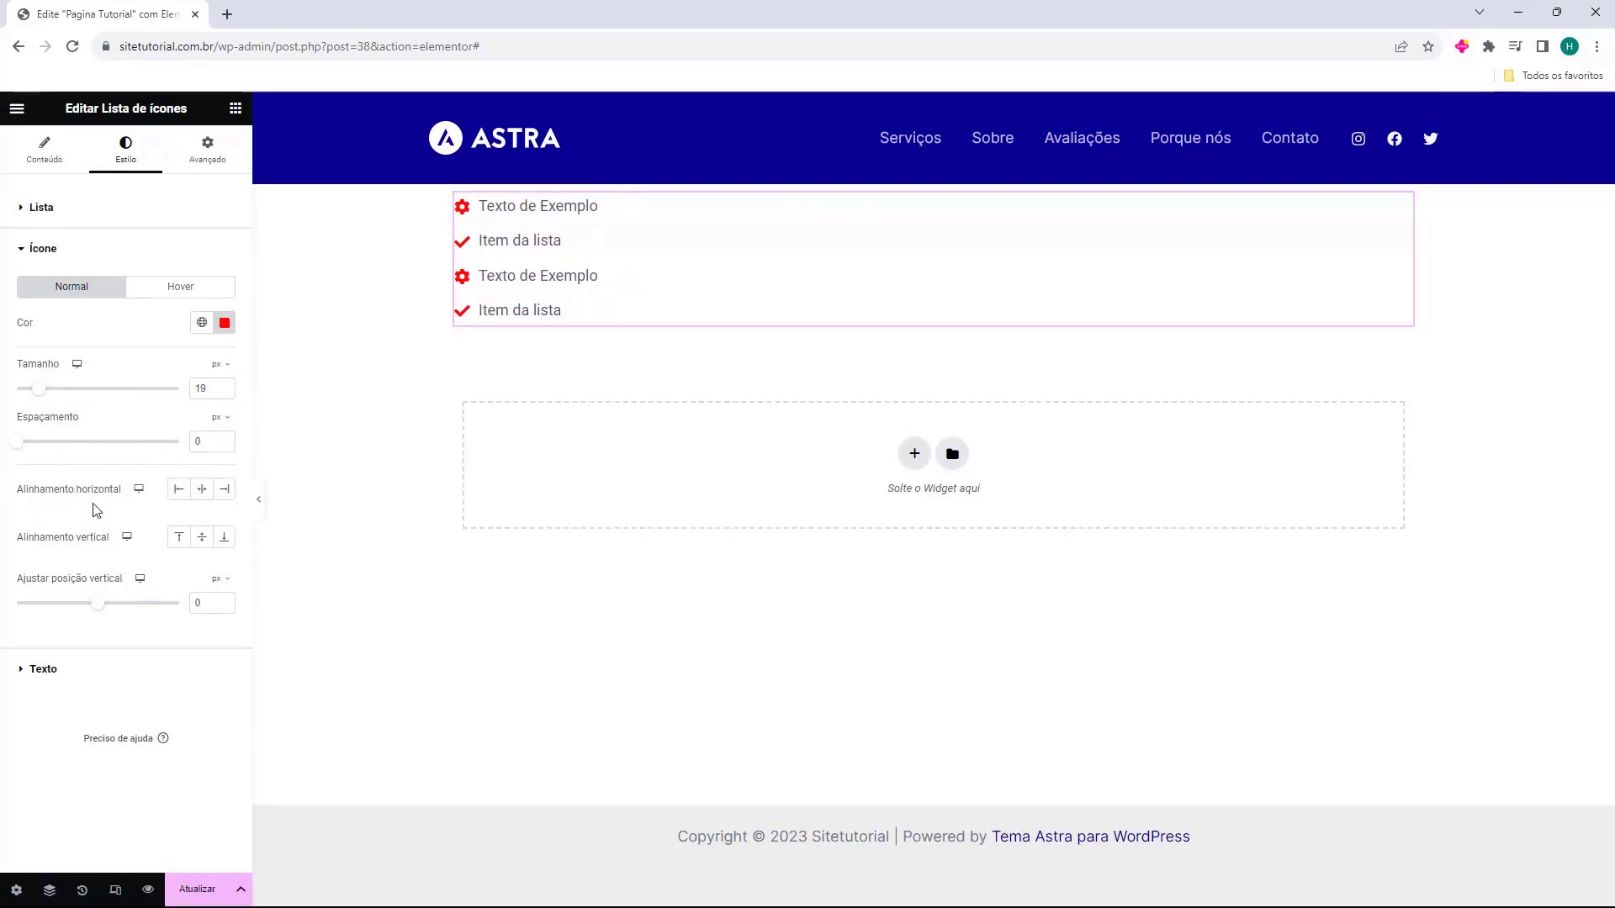
Step: Try the centre and right horizontal alignments for the icons and set them to left
{"action": "left_click", "coordinate": [202, 491]}
{"action": "left_click", "coordinate": [219, 498]}
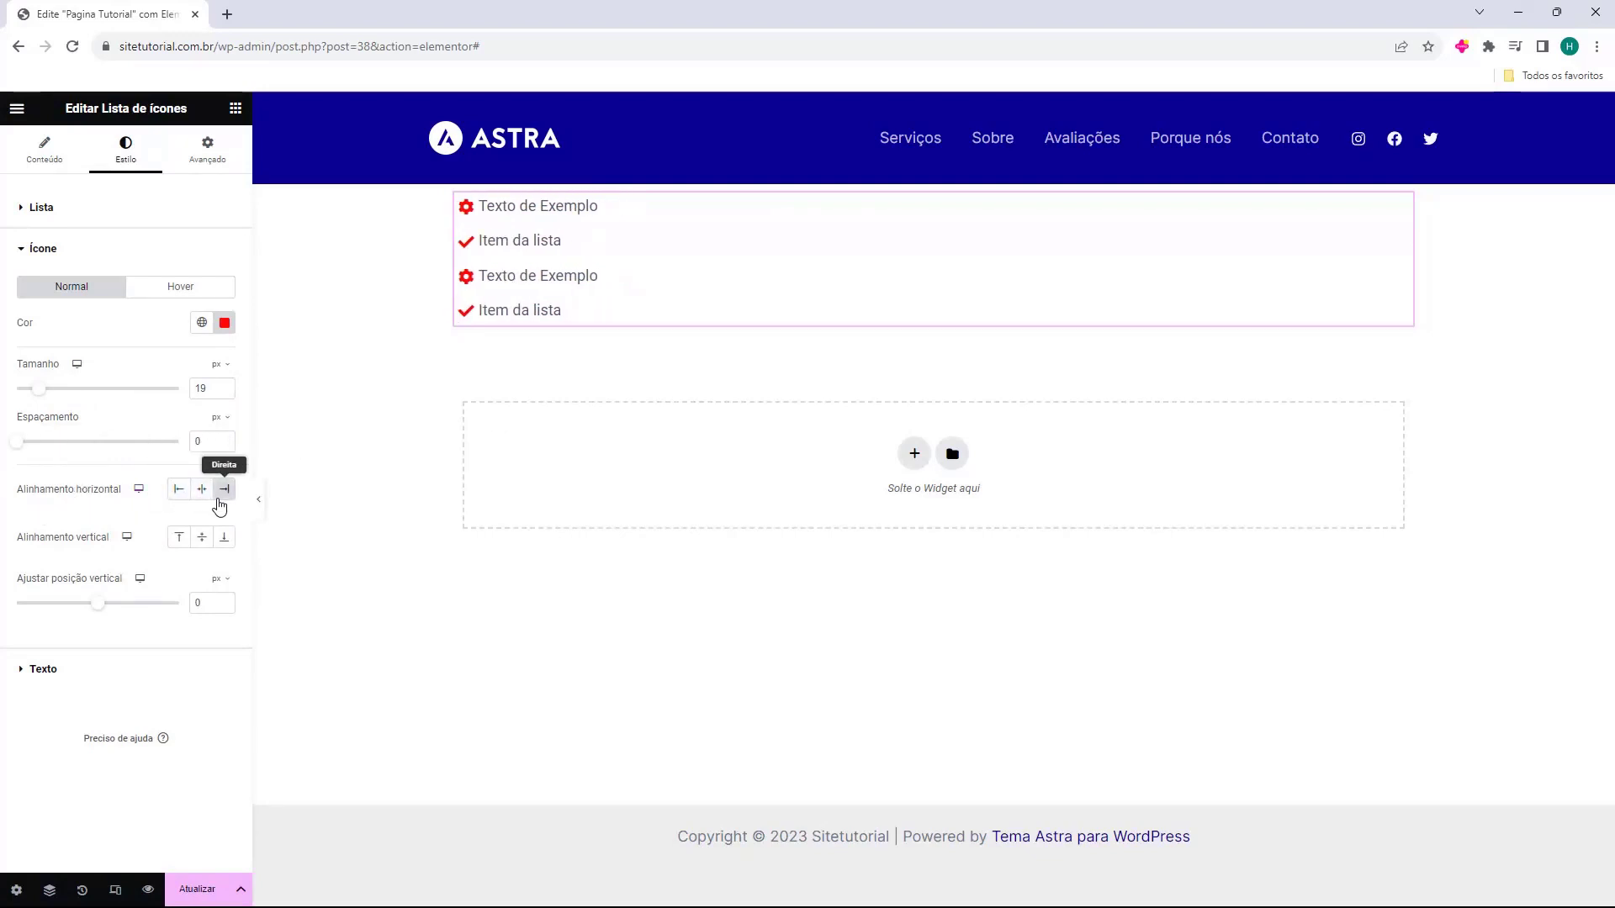
{"action": "left_click", "coordinate": [208, 497]}
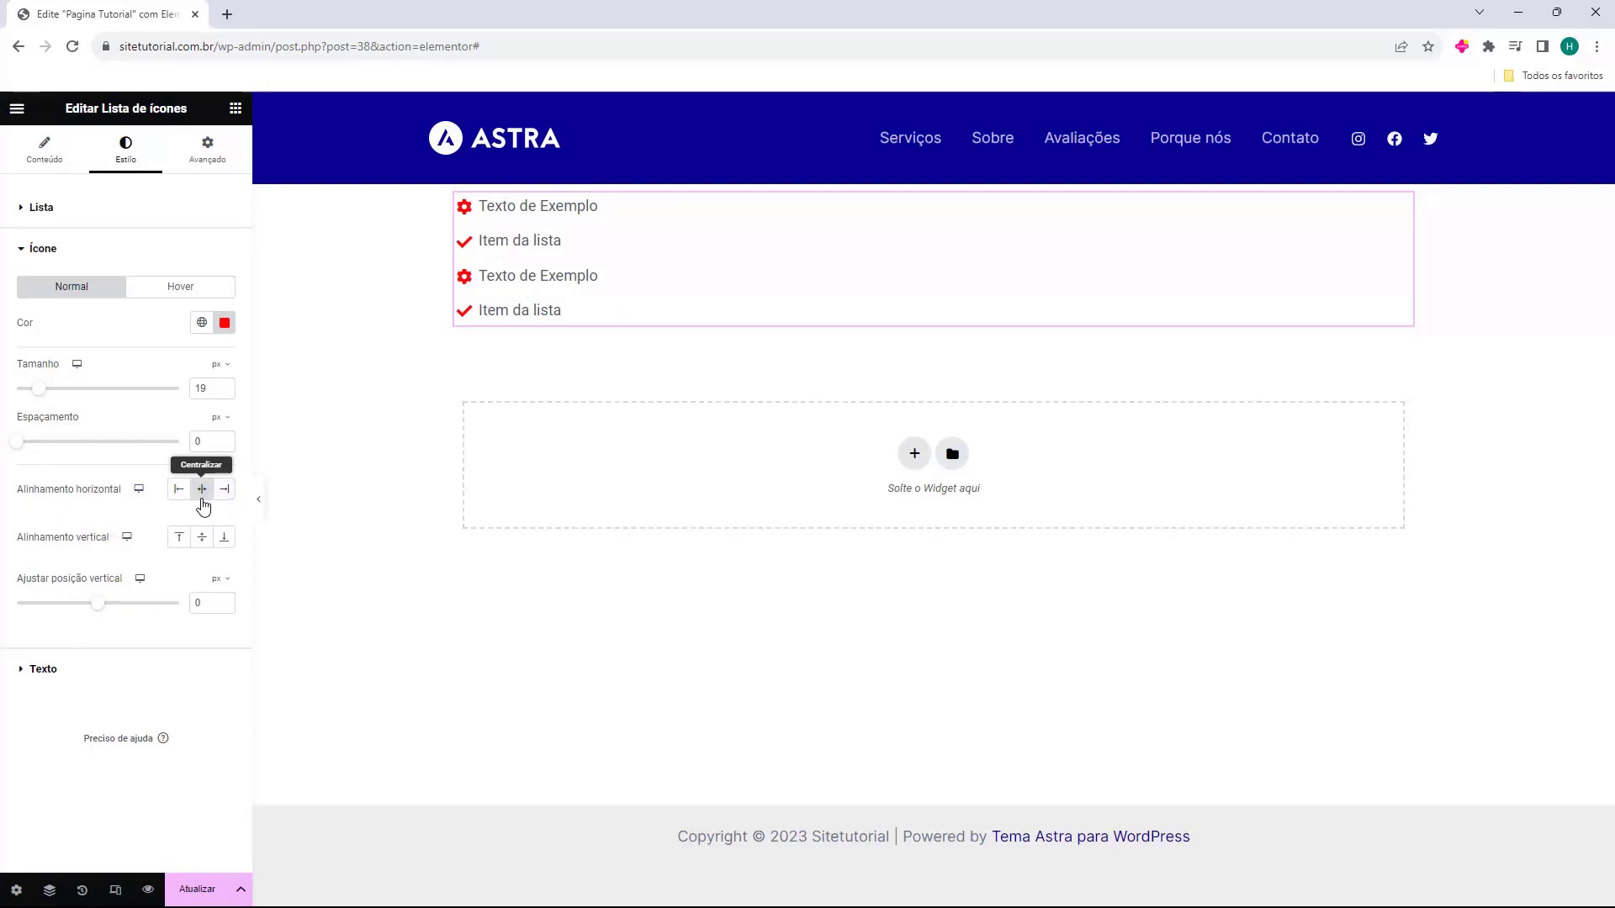
{"action": "left_click", "coordinate": [182, 494]}
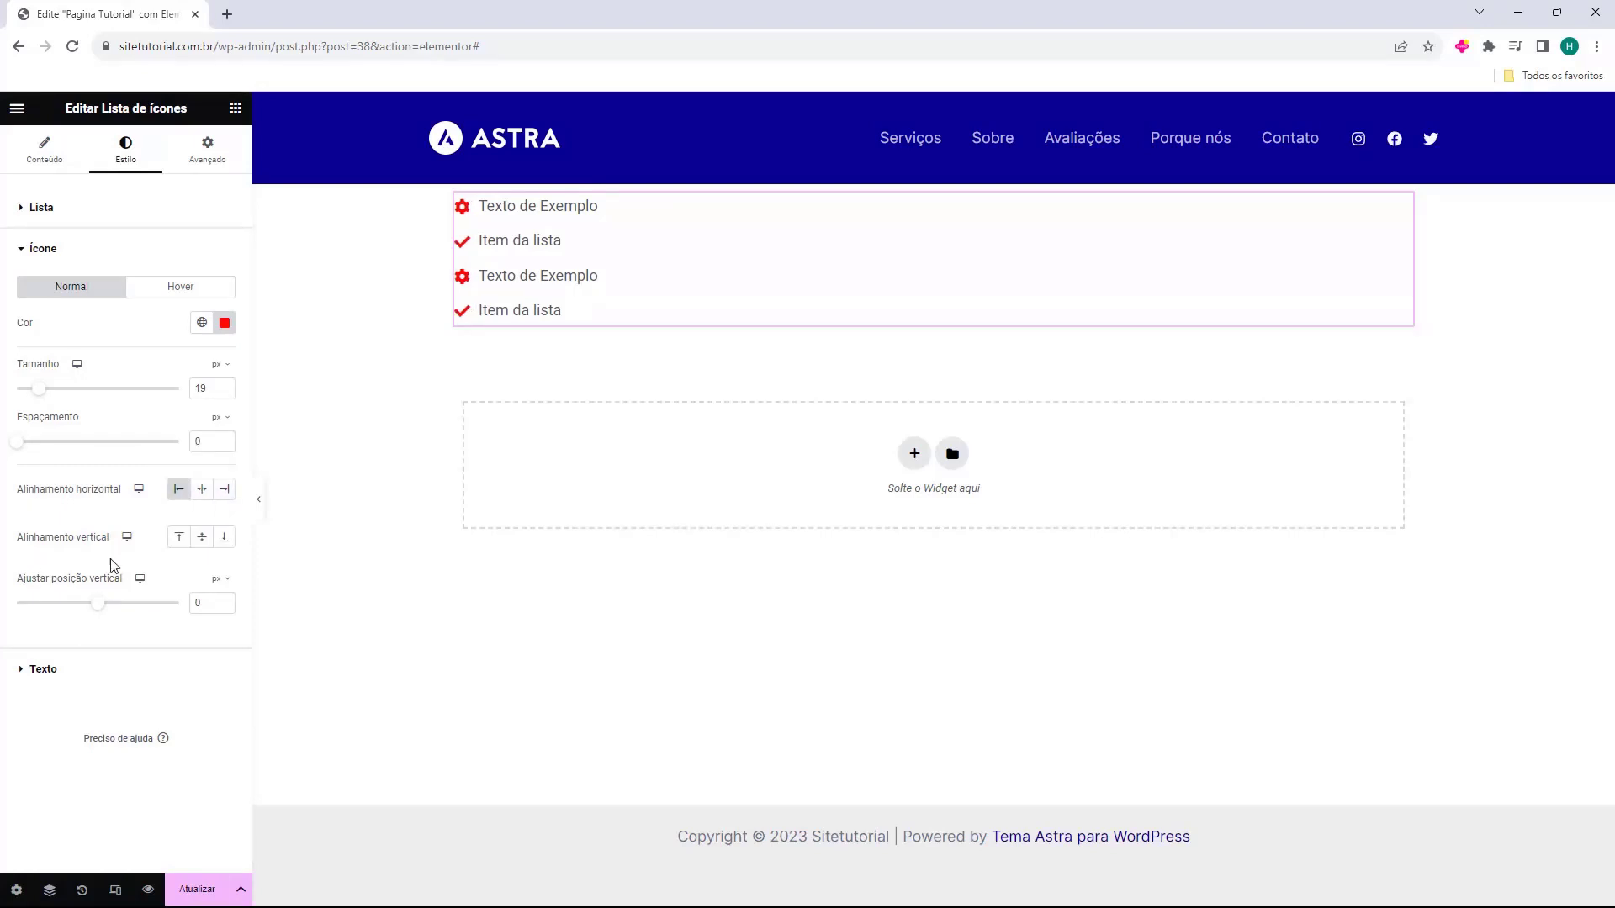
Step: Compare the icons' vertical alignments, set them to centre, and leave the vertical position adjustment at 0 px after trying it
{"action": "left_click", "coordinate": [179, 538]}
{"action": "left_click", "coordinate": [202, 539]}
{"action": "left_click", "coordinate": [224, 540]}
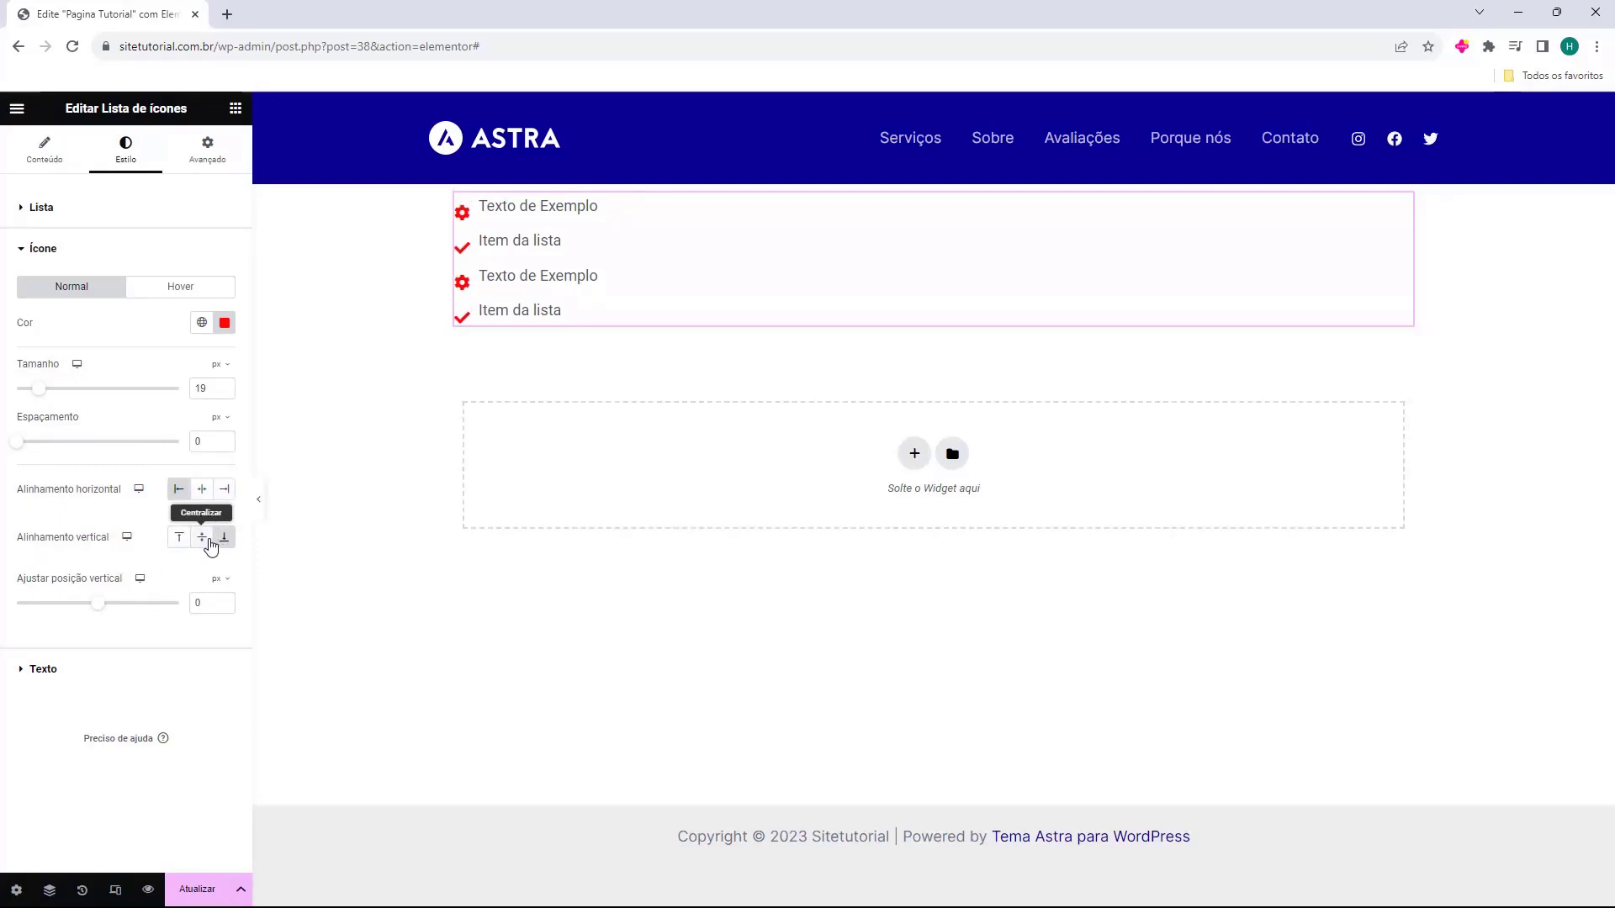
{"action": "left_click", "coordinate": [207, 542]}
{"action": "left_click", "coordinate": [180, 539]}
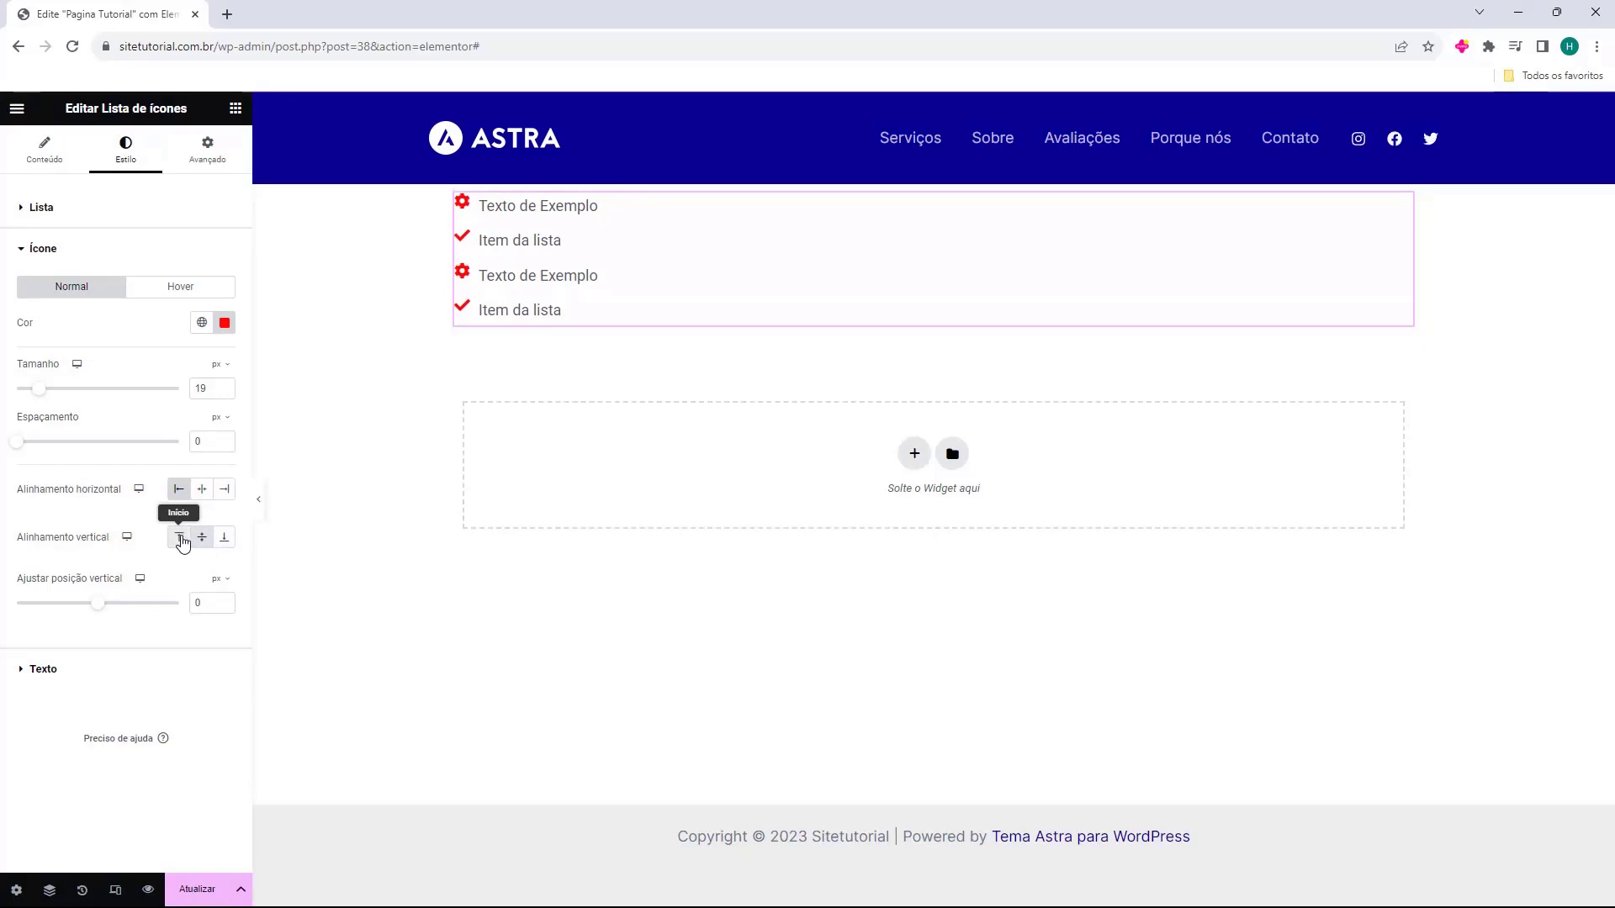
{"action": "left_click", "coordinate": [202, 539]}
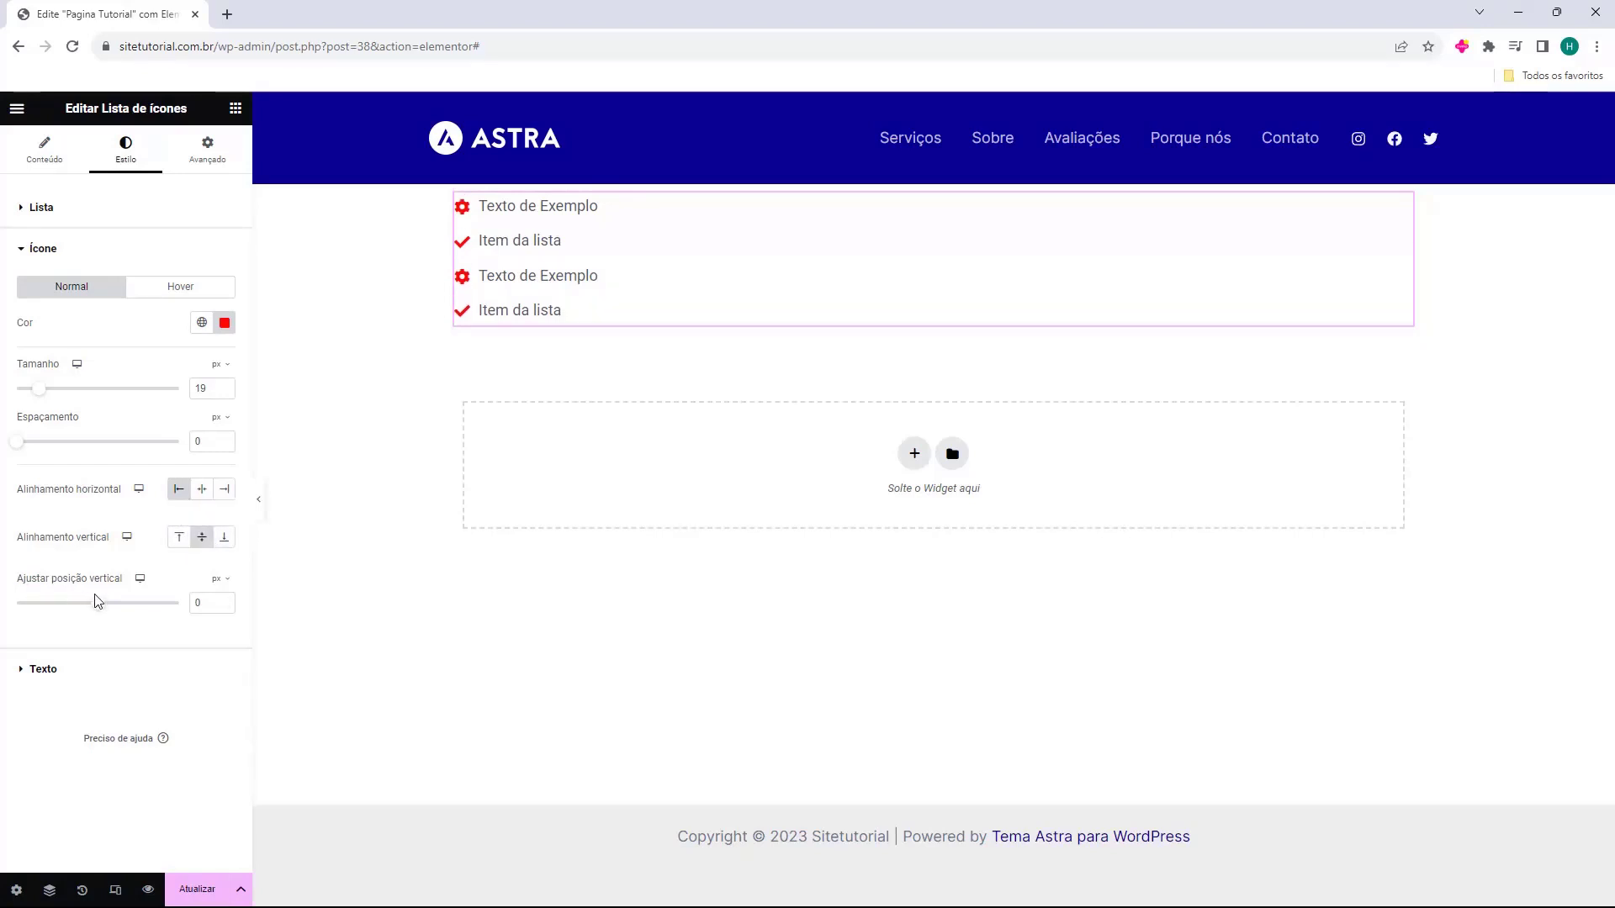
{"action": "mouse_move", "coordinate": [102, 605]}
{"action": "left_mouse_down"}
{"action": "mouse_move", "coordinate": [143, 603]}
{"action": "mouse_move", "coordinate": [17, 604]}
{"action": "mouse_move", "coordinate": [99, 606]}
{"action": "left_mouse_up"}
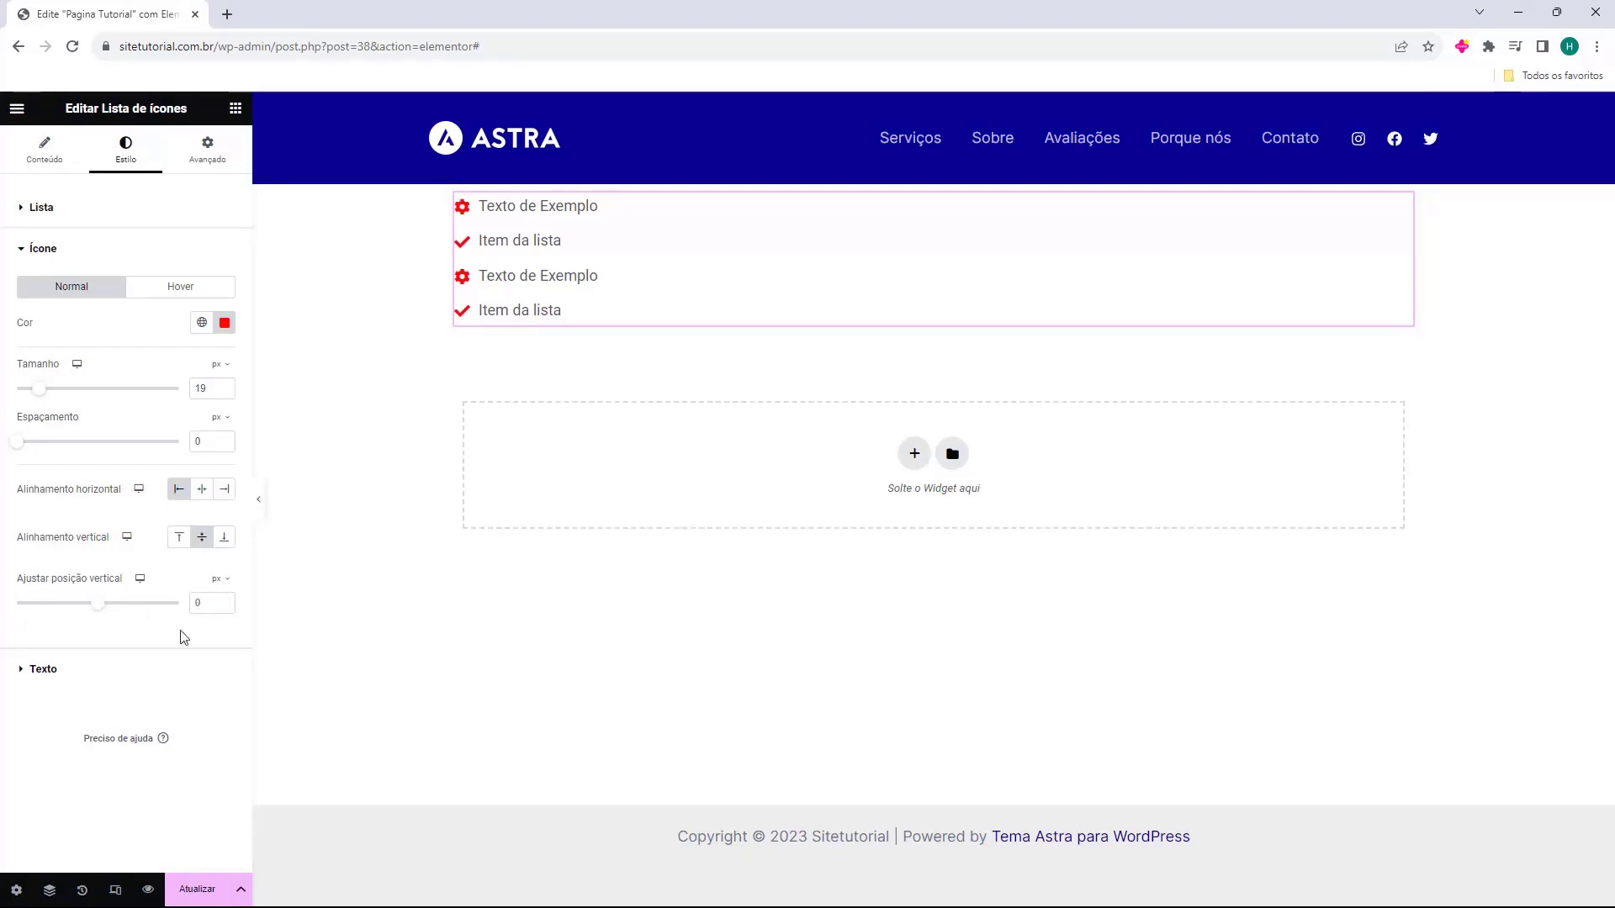
Step: Set the list text's typography size to 22 px and its weight to 500 (Médio), after trying weight 800 (Negrito extra)
{"action": "left_click", "coordinate": [52, 666]}
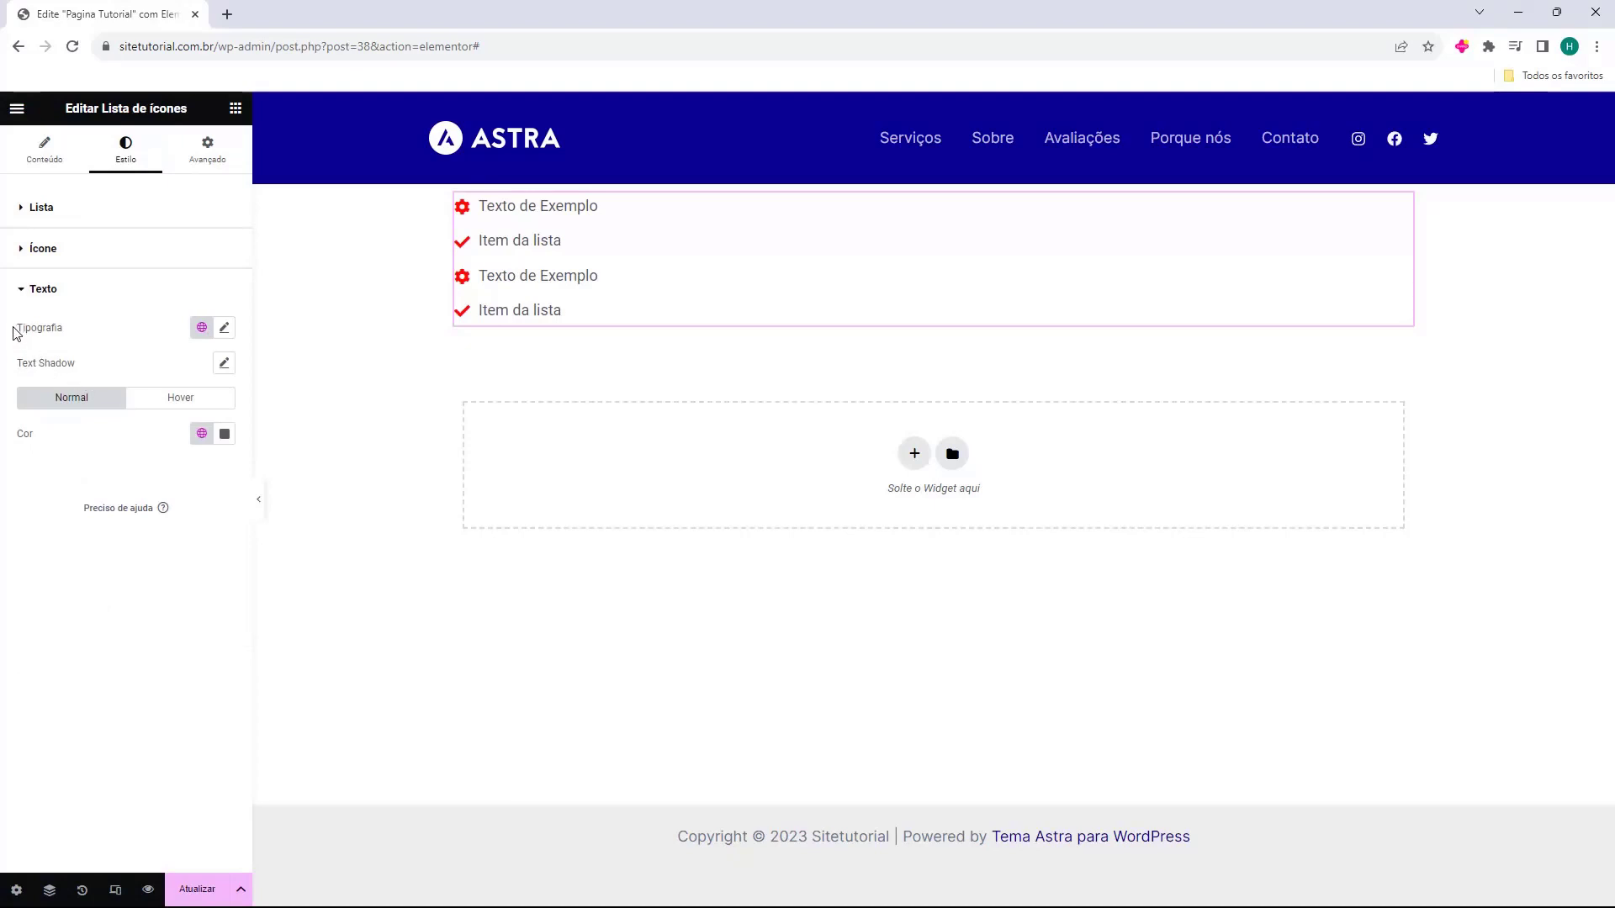
{"action": "left_click_drag", "start_coordinate": [13, 339], "coordinate": [57, 339]}
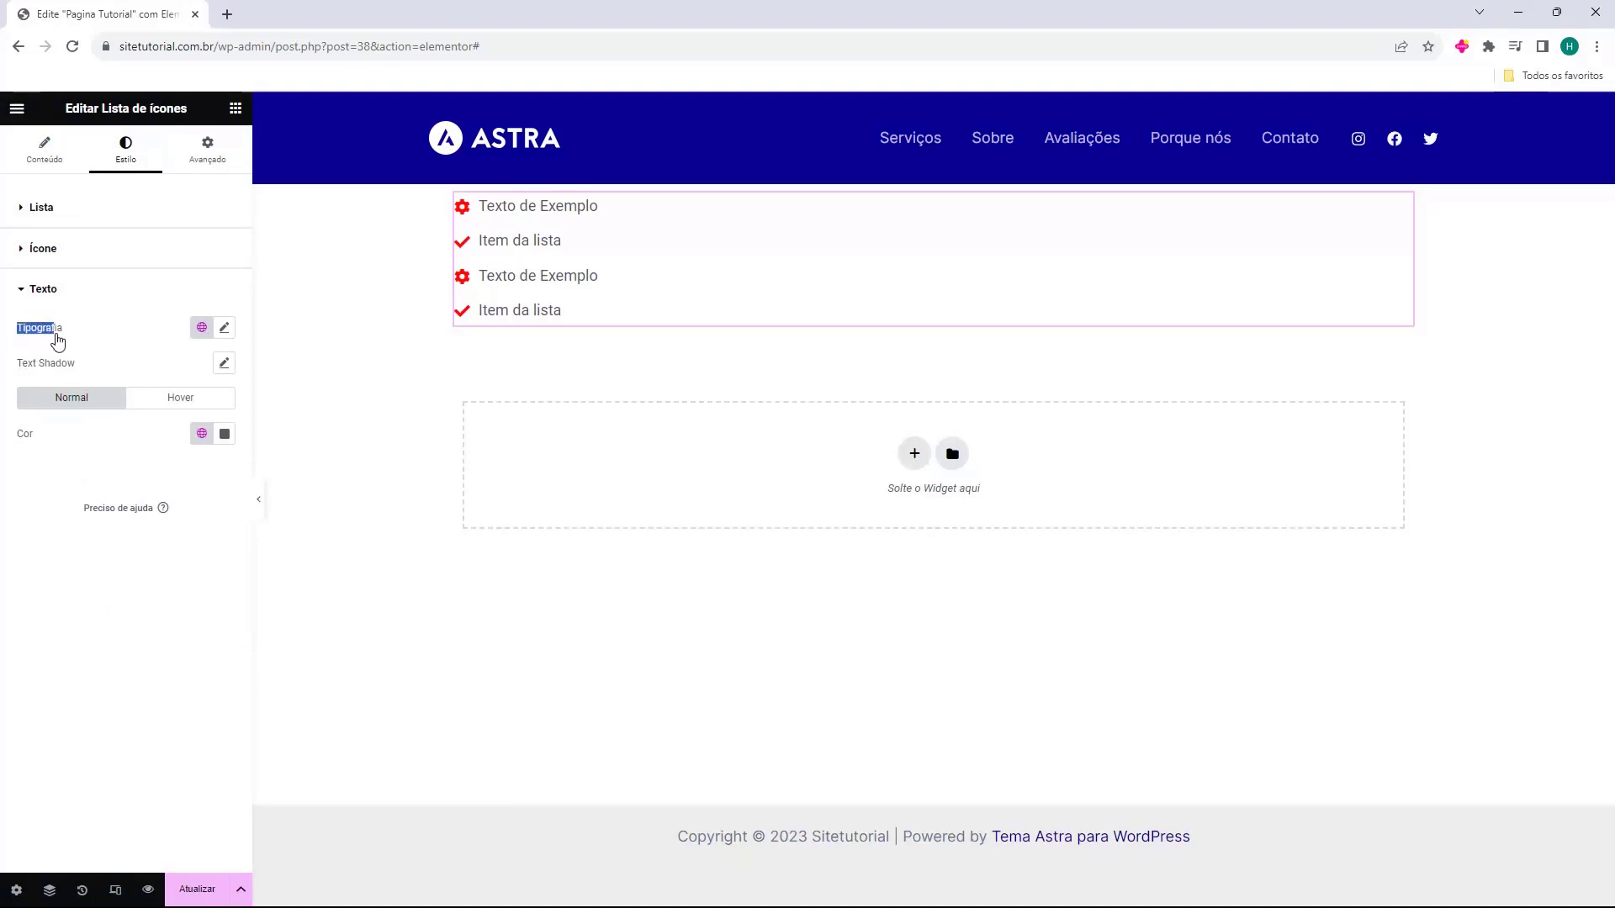
{"action": "left_click", "coordinate": [223, 329]}
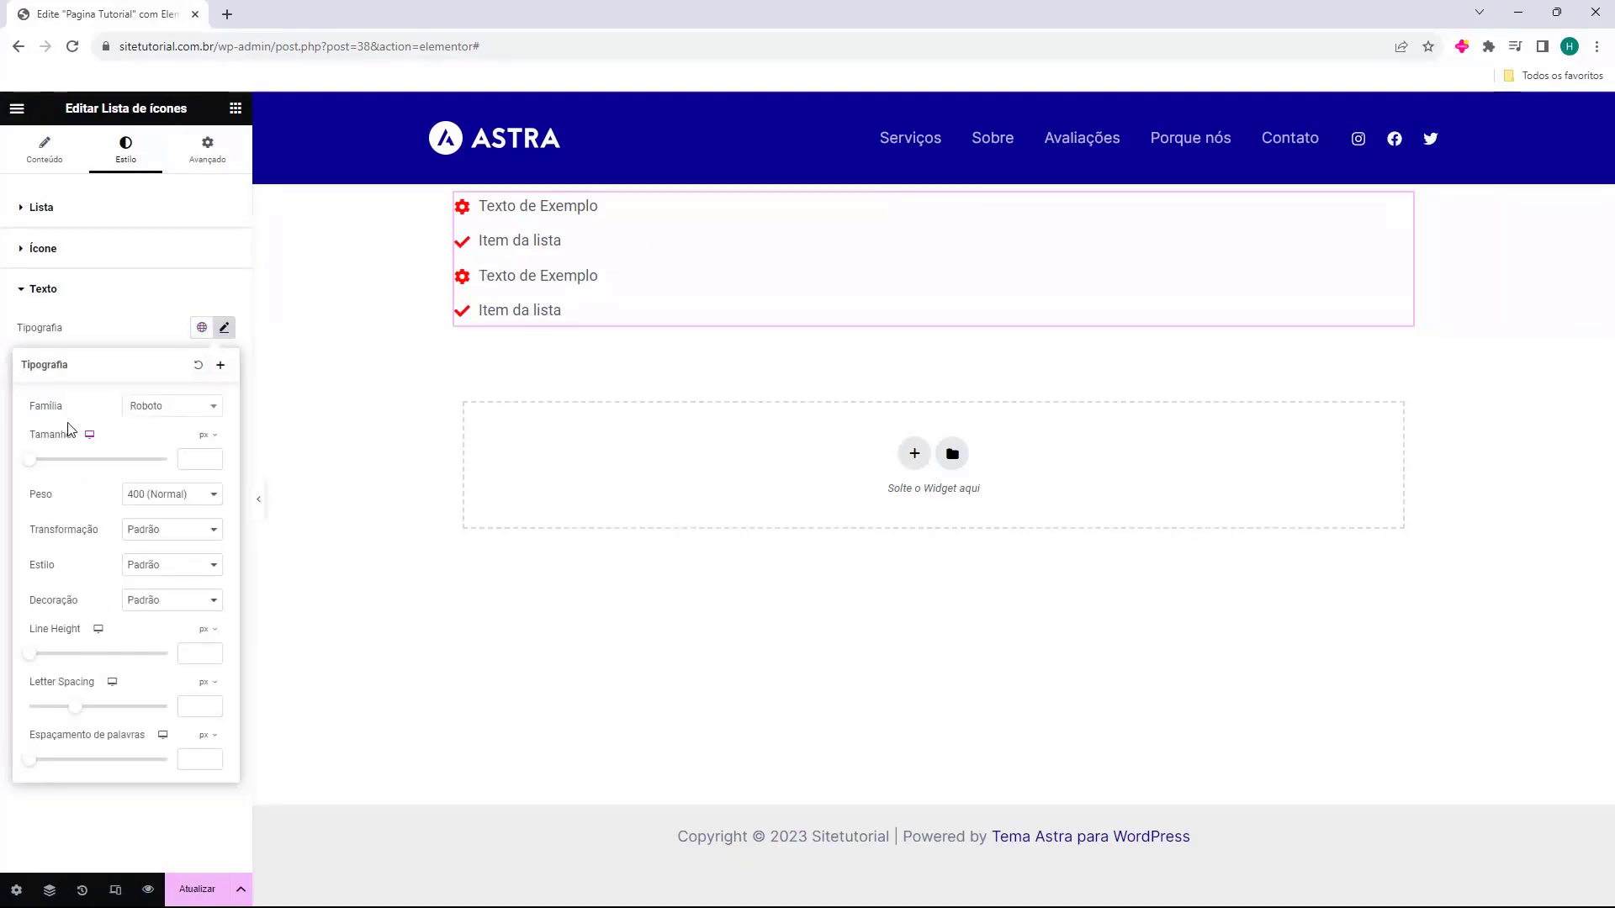
{"action": "left_click_drag", "start_coordinate": [35, 407], "coordinate": [153, 410]}
{"action": "left_click_drag", "start_coordinate": [38, 459], "coordinate": [44, 463]}
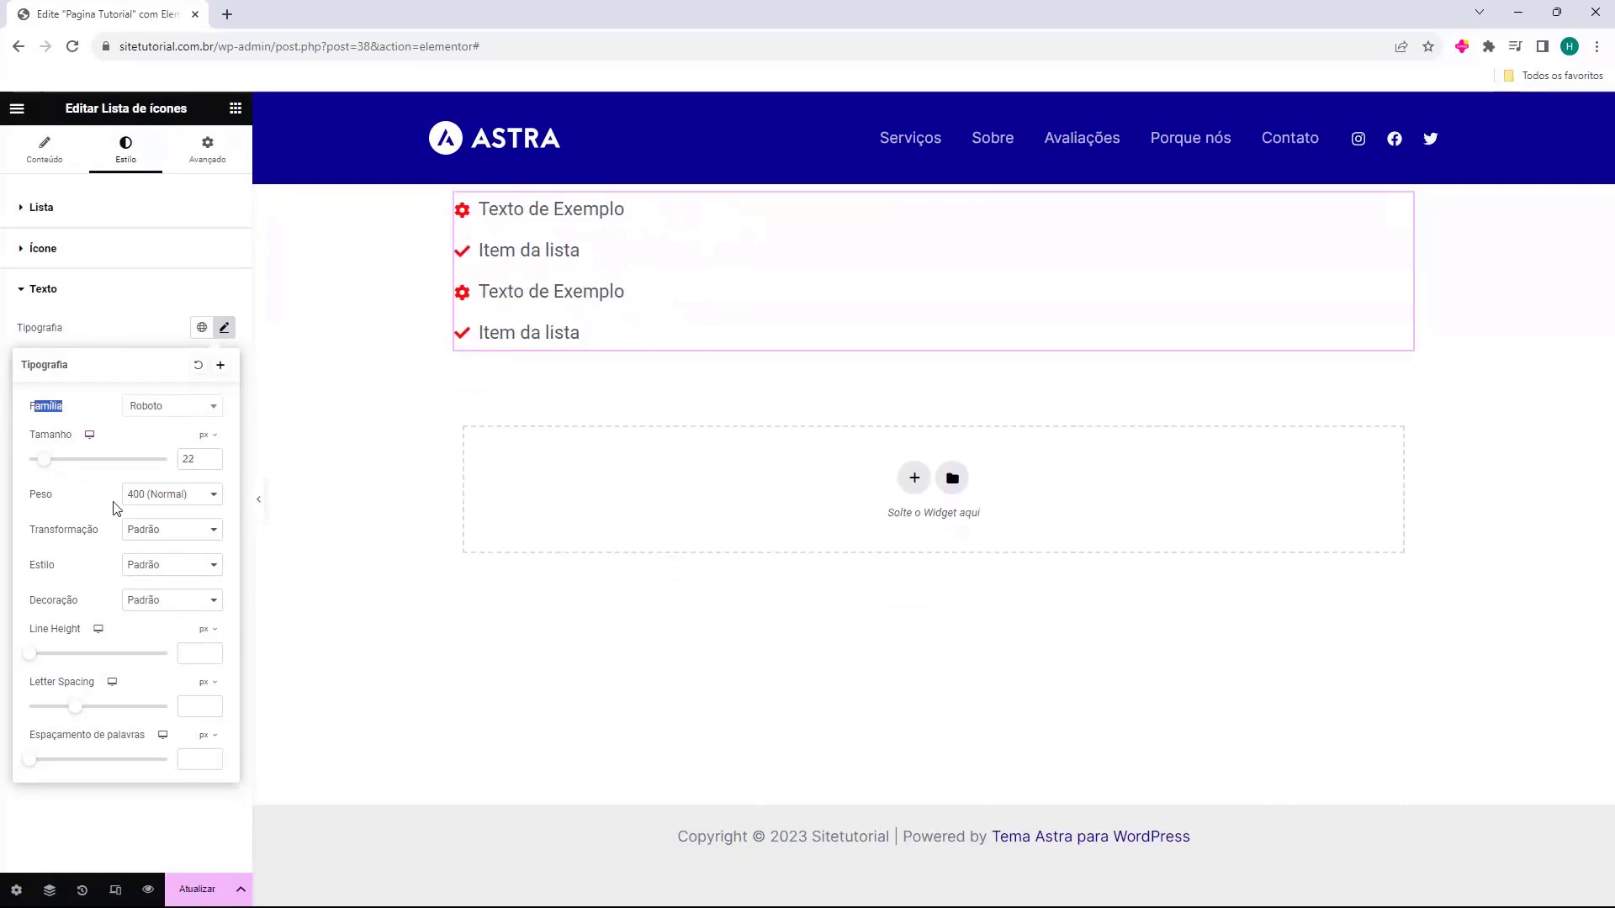
{"action": "left_click", "coordinate": [135, 496]}
{"action": "left_click", "coordinate": [160, 603]}
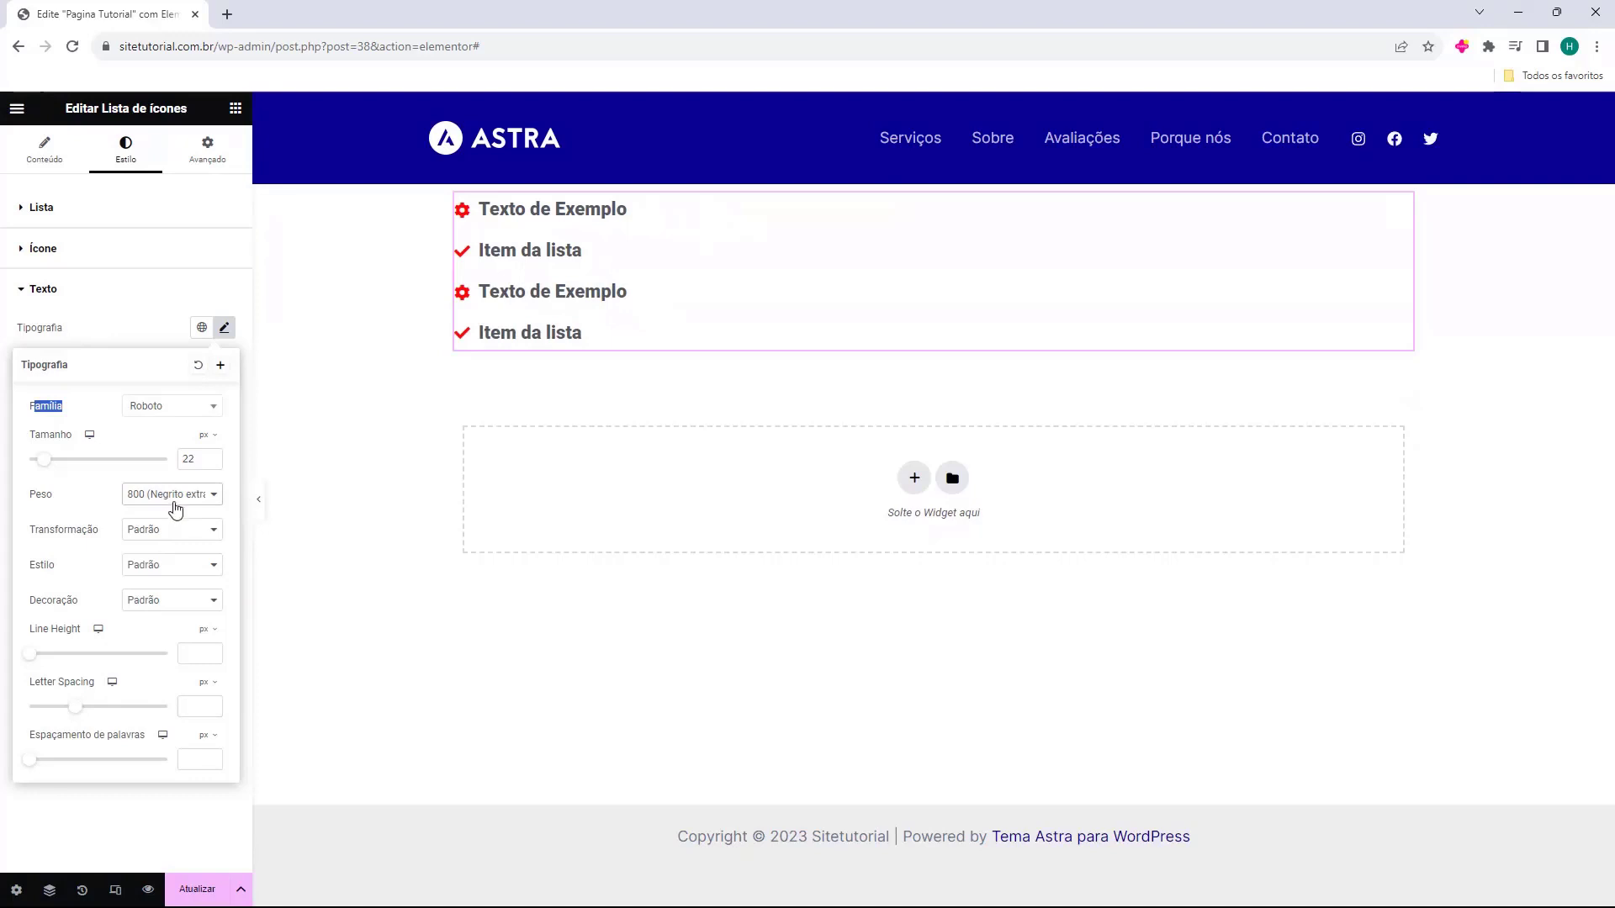
{"action": "left_click", "coordinate": [175, 504]}
{"action": "left_click", "coordinate": [168, 567]}
Step: Examine the available transformation, style and decoration options for the list text, keeping each at Padrão
{"action": "left_click", "coordinate": [145, 530]}
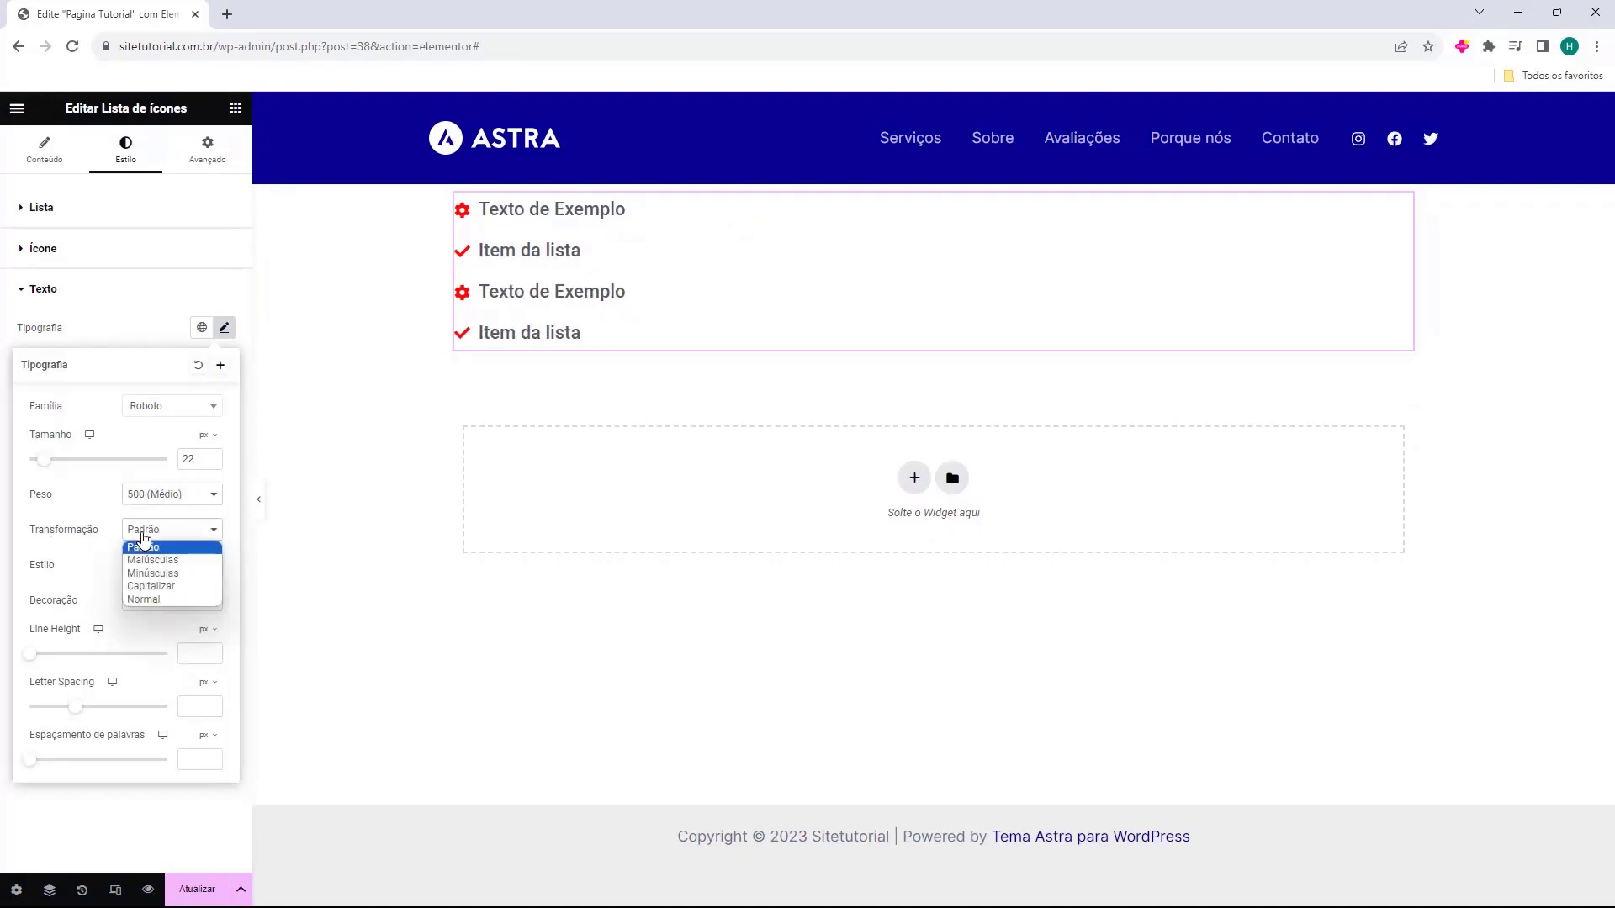
{"action": "left_click", "coordinate": [135, 532]}
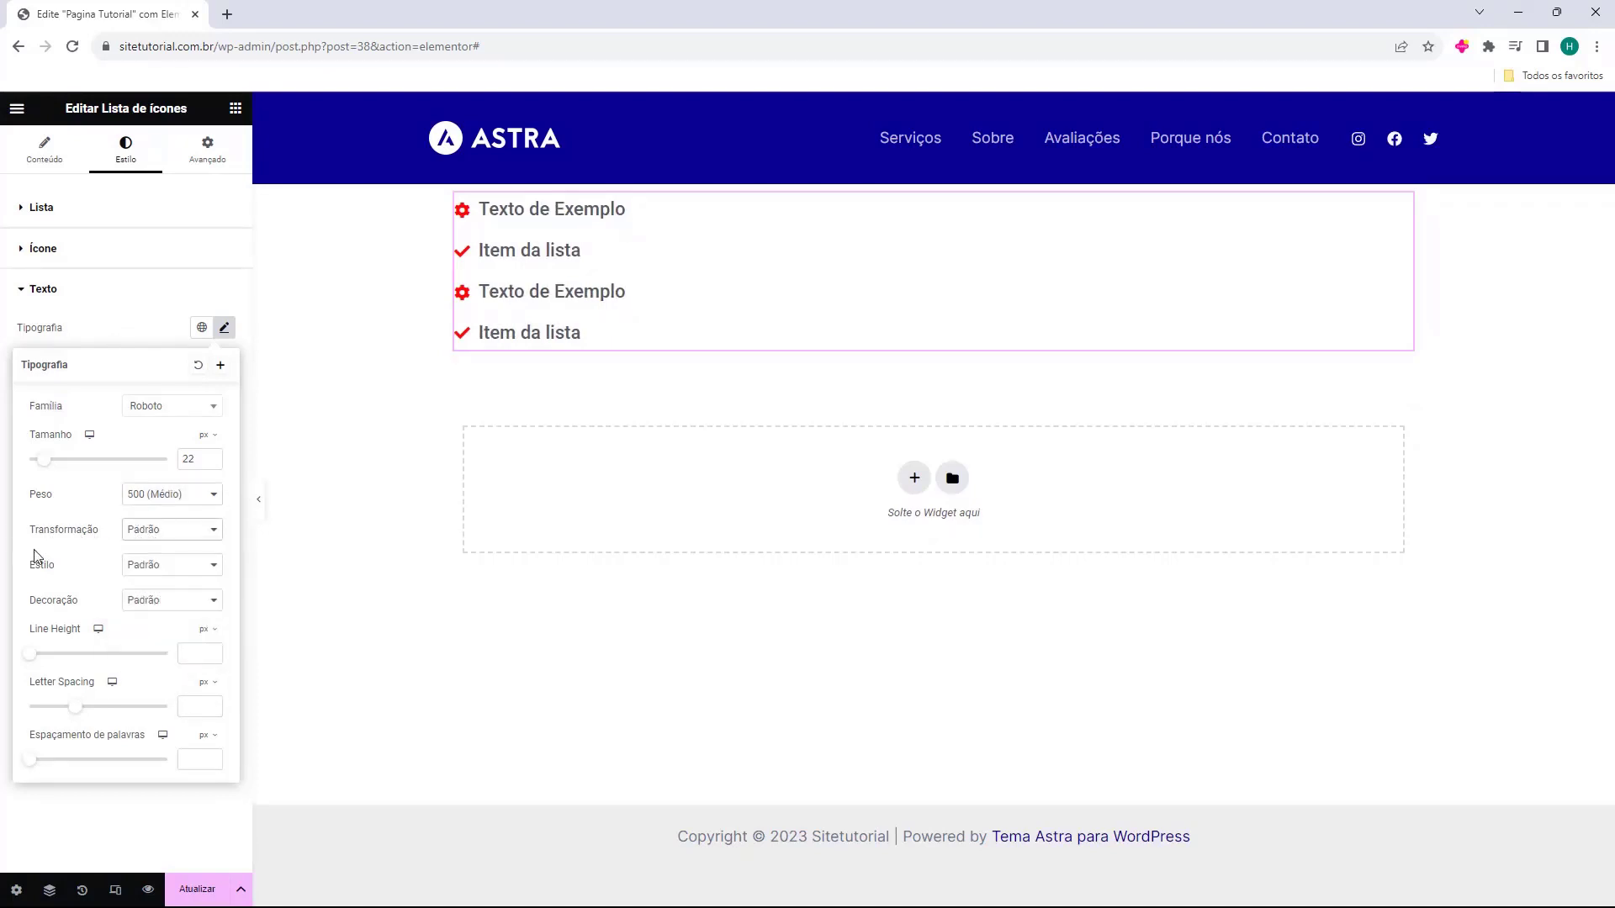
{"action": "left_click", "coordinate": [137, 574]}
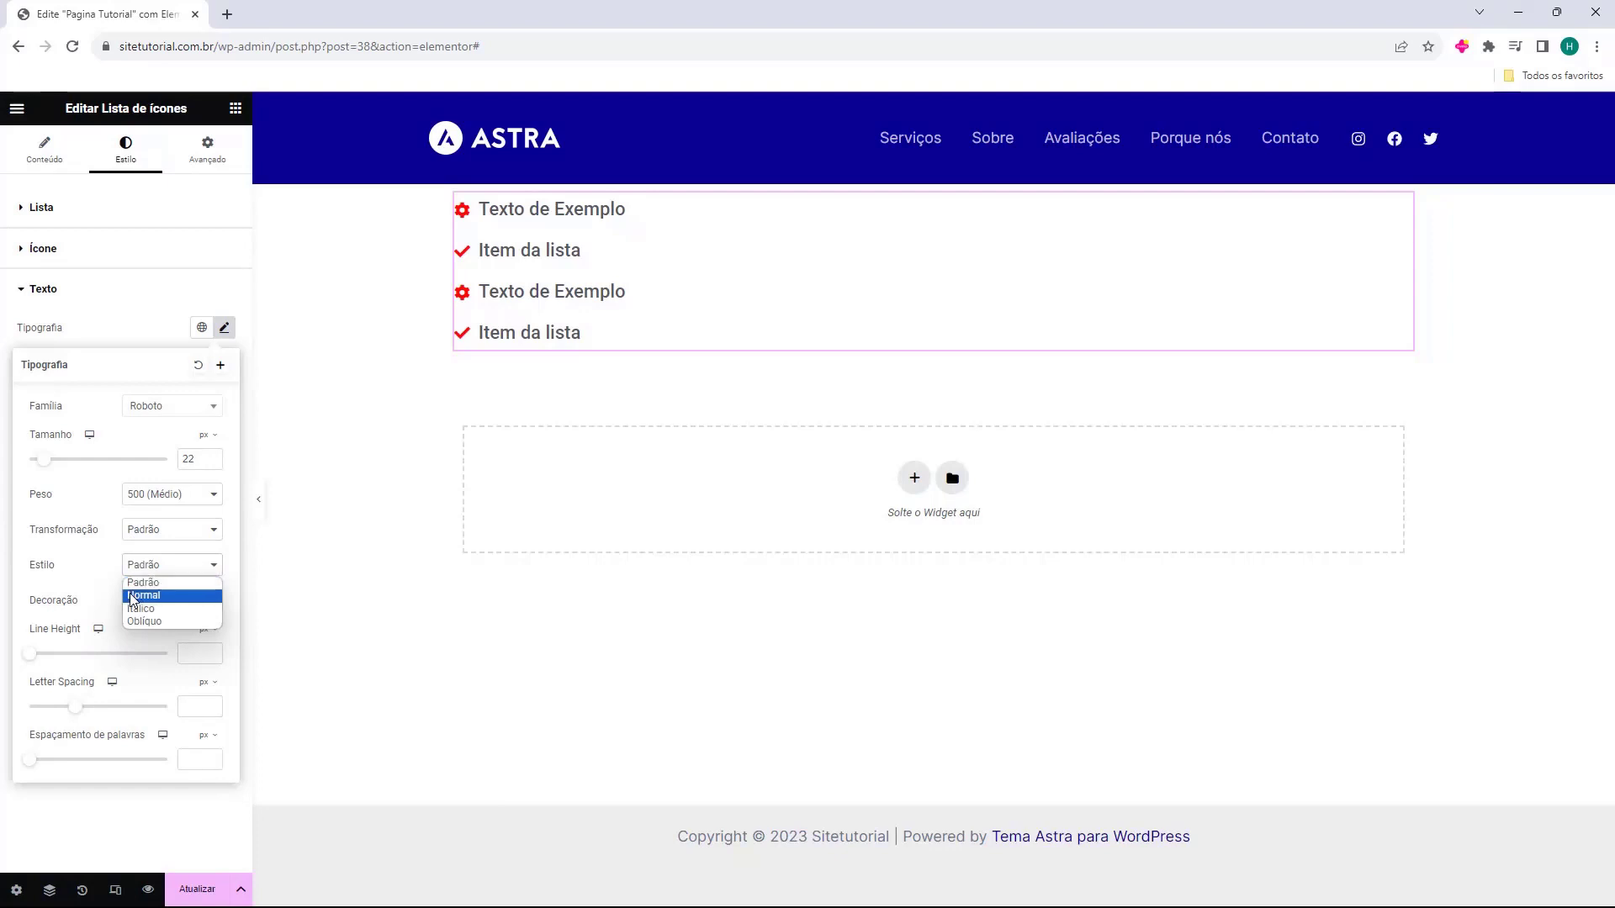
{"action": "left_click", "coordinate": [84, 569]}
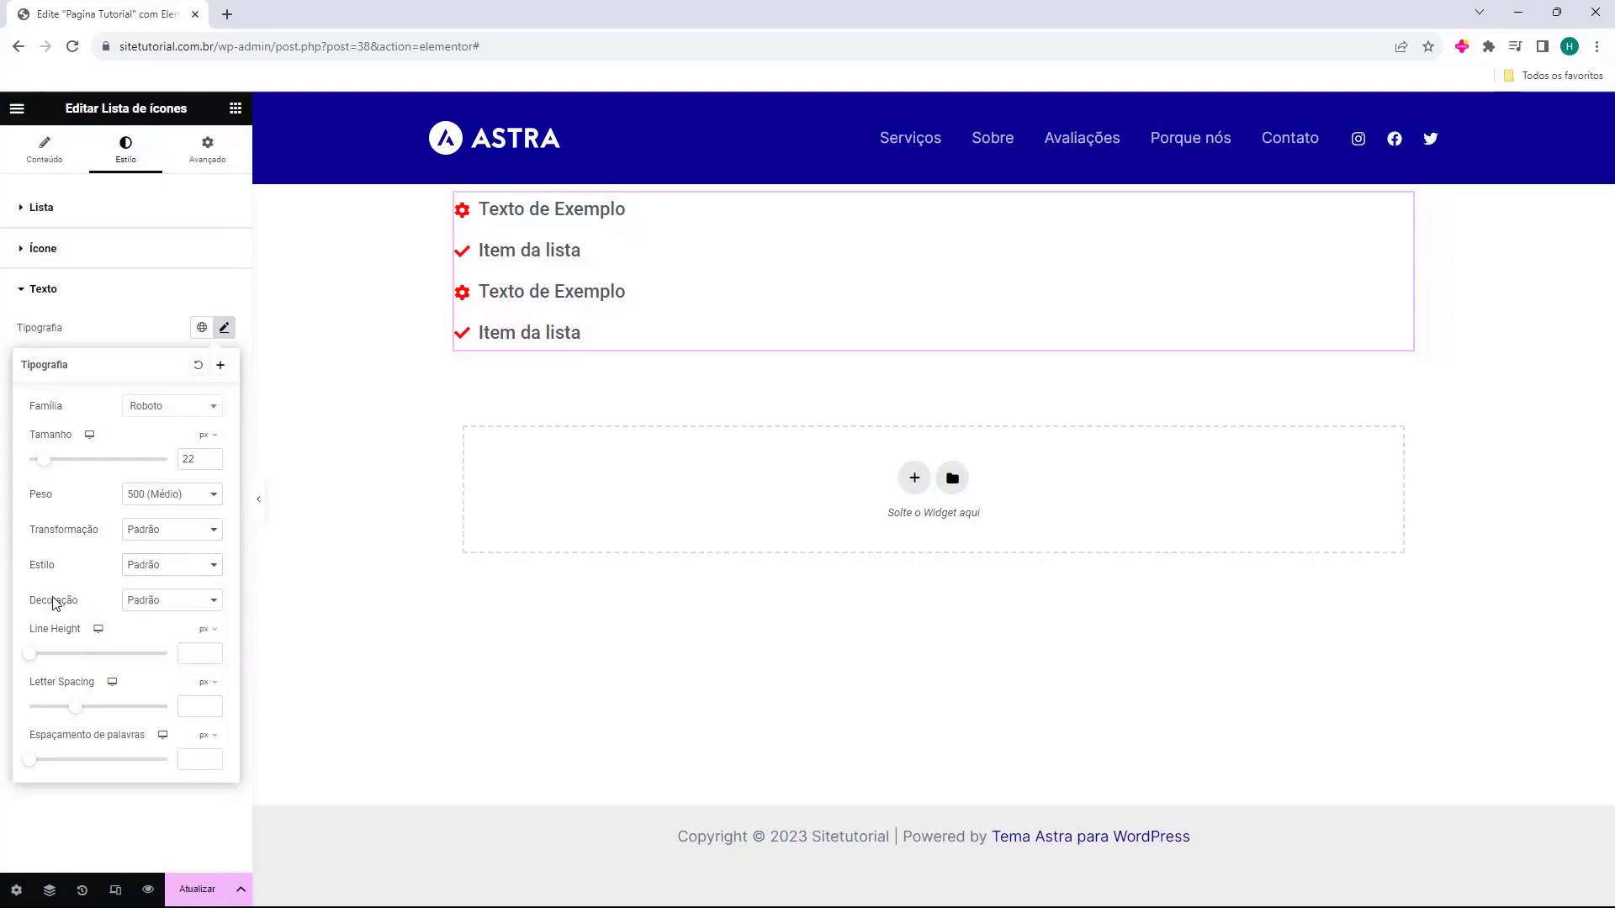
{"action": "left_click", "coordinate": [157, 604]}
{"action": "left_click", "coordinate": [59, 577]}
Step: Set the list text's line height to 30 px and letter spacing to 3.3 px, and try adjusting its word spacing
{"action": "left_click_drag", "start_coordinate": [35, 665], "coordinate": [71, 678]}
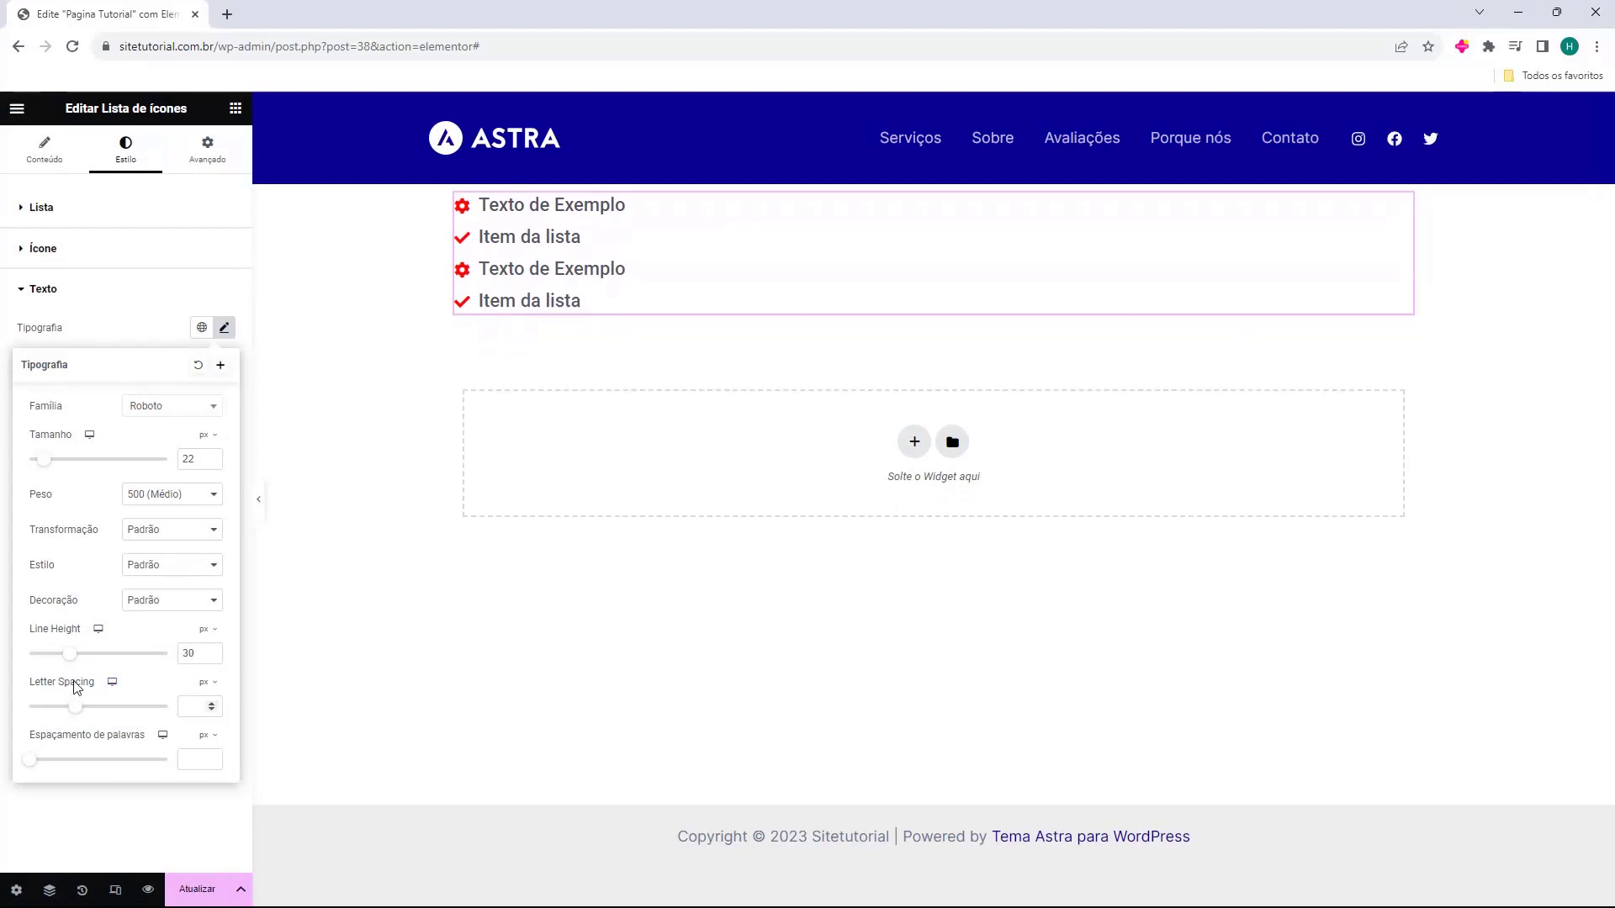
{"action": "mouse_move", "coordinate": [77, 714]}
{"action": "left_mouse_down"}
{"action": "mouse_move", "coordinate": [155, 710]}
{"action": "mouse_move", "coordinate": [46, 716]}
{"action": "mouse_move", "coordinate": [133, 707]}
{"action": "mouse_move", "coordinate": [92, 713]}
{"action": "left_mouse_up"}
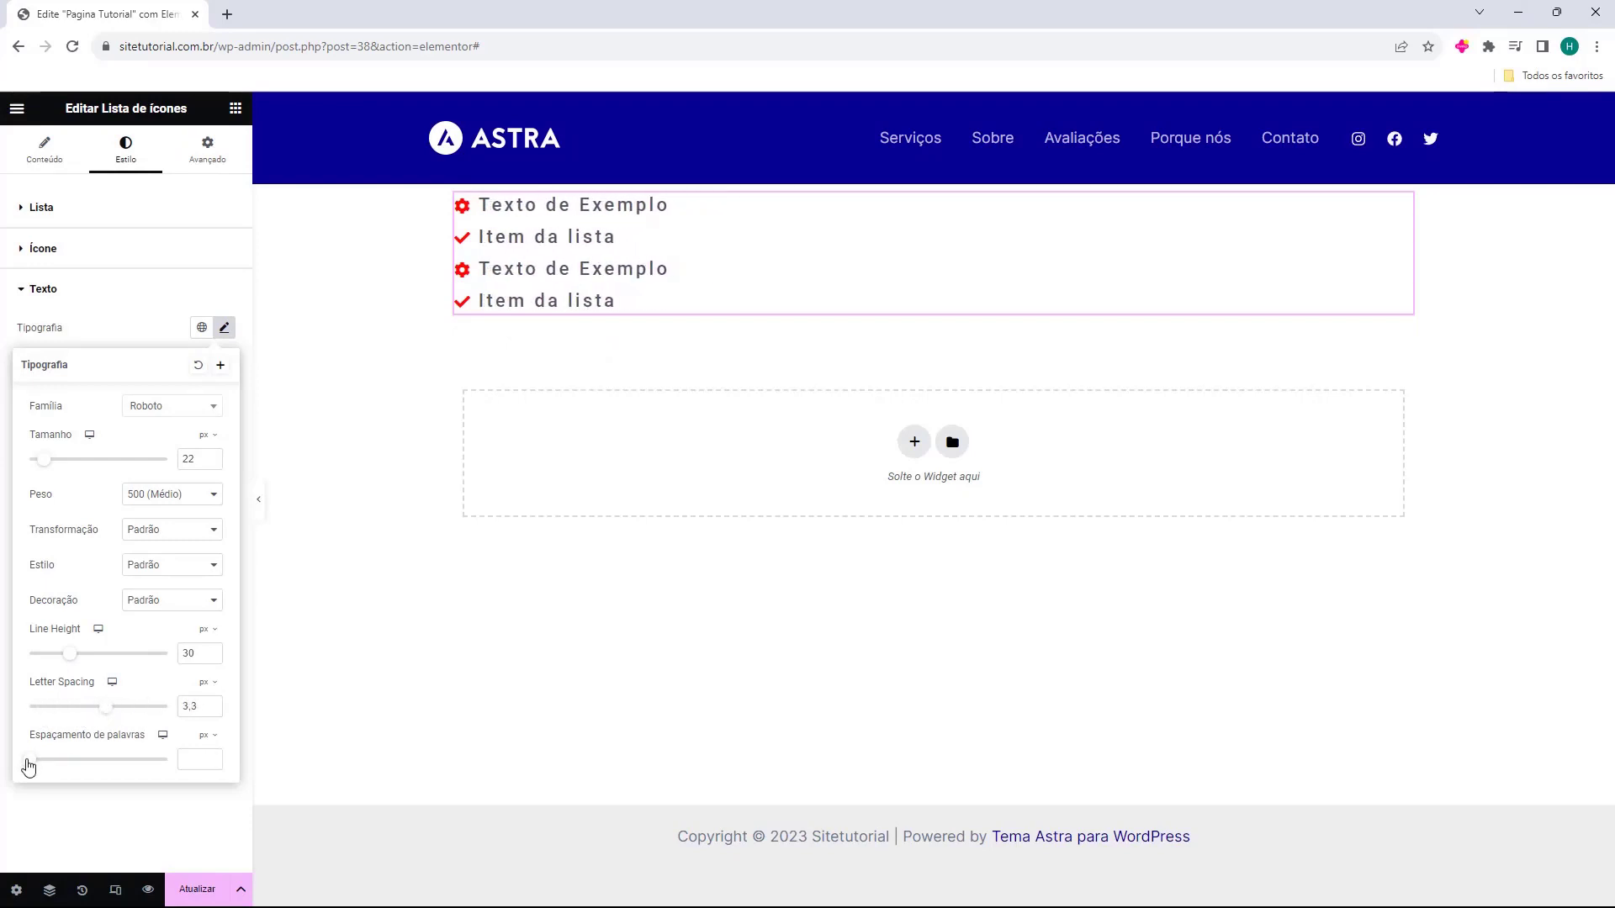
{"action": "mouse_move", "coordinate": [29, 767]}
{"action": "left_mouse_down"}
{"action": "mouse_move", "coordinate": [285, 796]}
{"action": "mouse_move", "coordinate": [55, 794]}
{"action": "mouse_move", "coordinate": [43, 761]}
{"action": "left_mouse_up"}
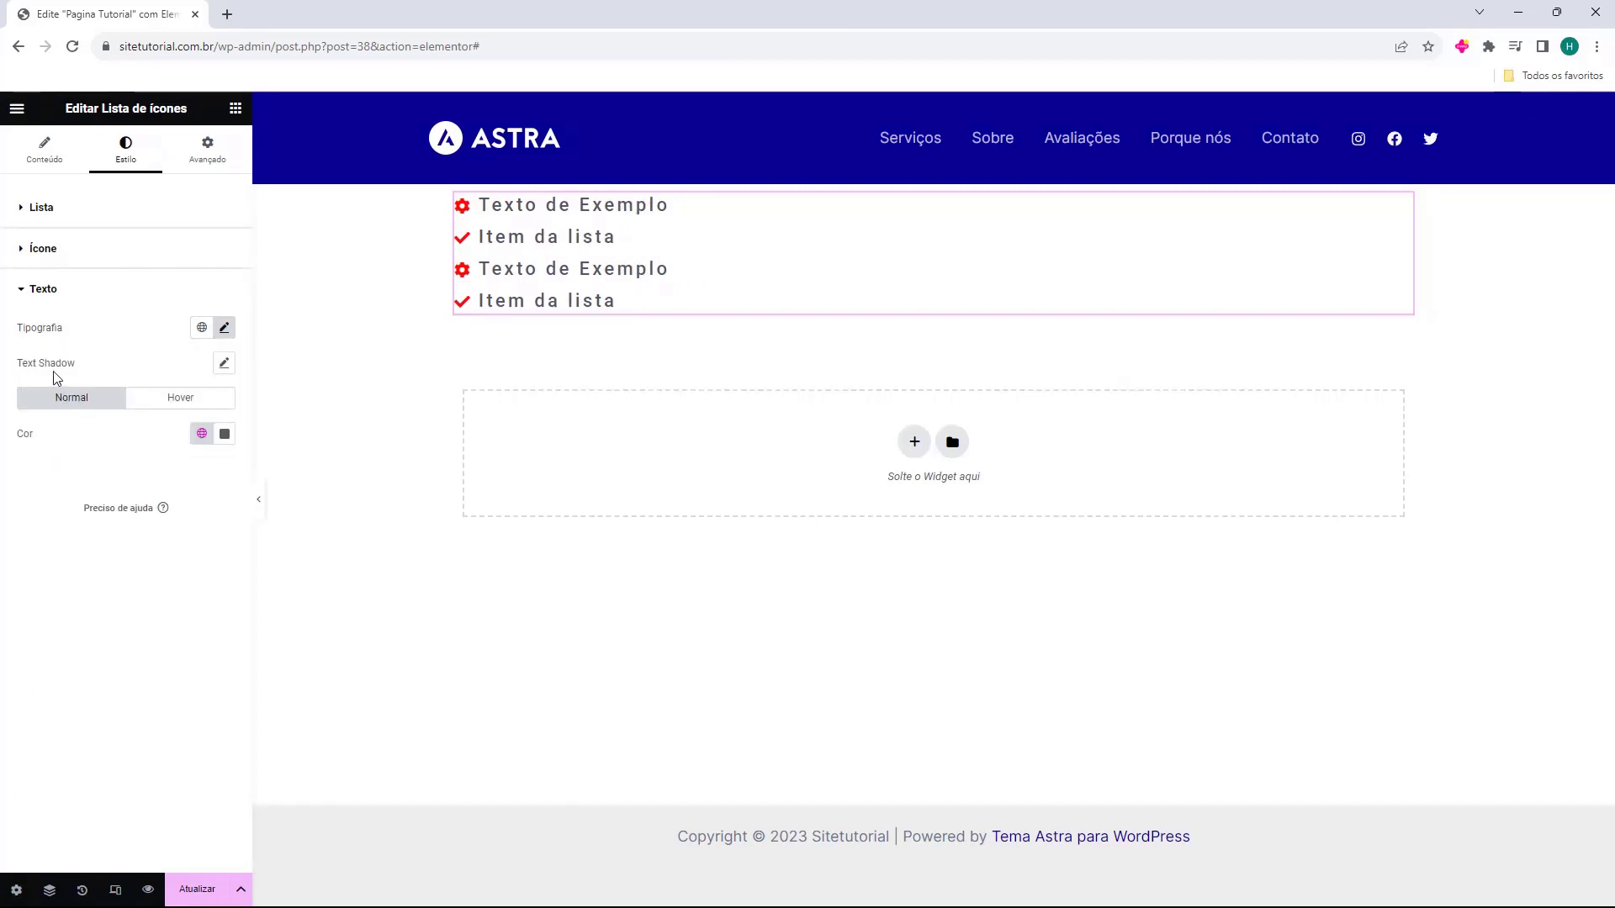
Step: Try a text shadow on the list items with a blur of 13 and a horizontal offset of 12
{"action": "left_click", "coordinate": [224, 367]}
{"action": "left_click_drag", "start_coordinate": [46, 457], "coordinate": [140, 494]}
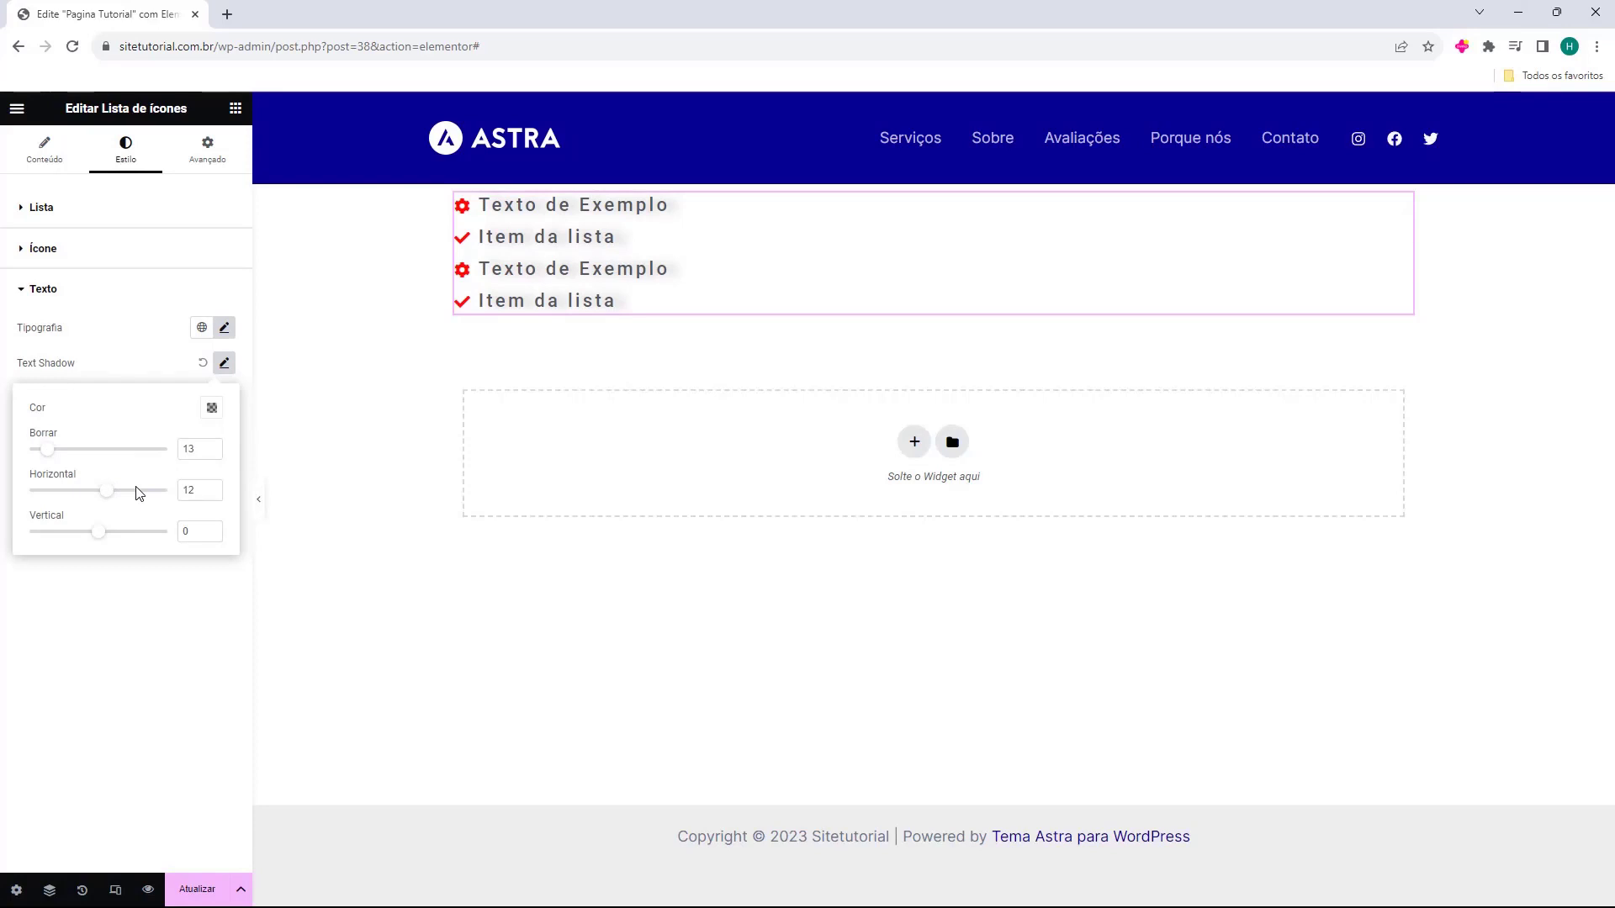
{"action": "left_click", "coordinate": [1, 468]}
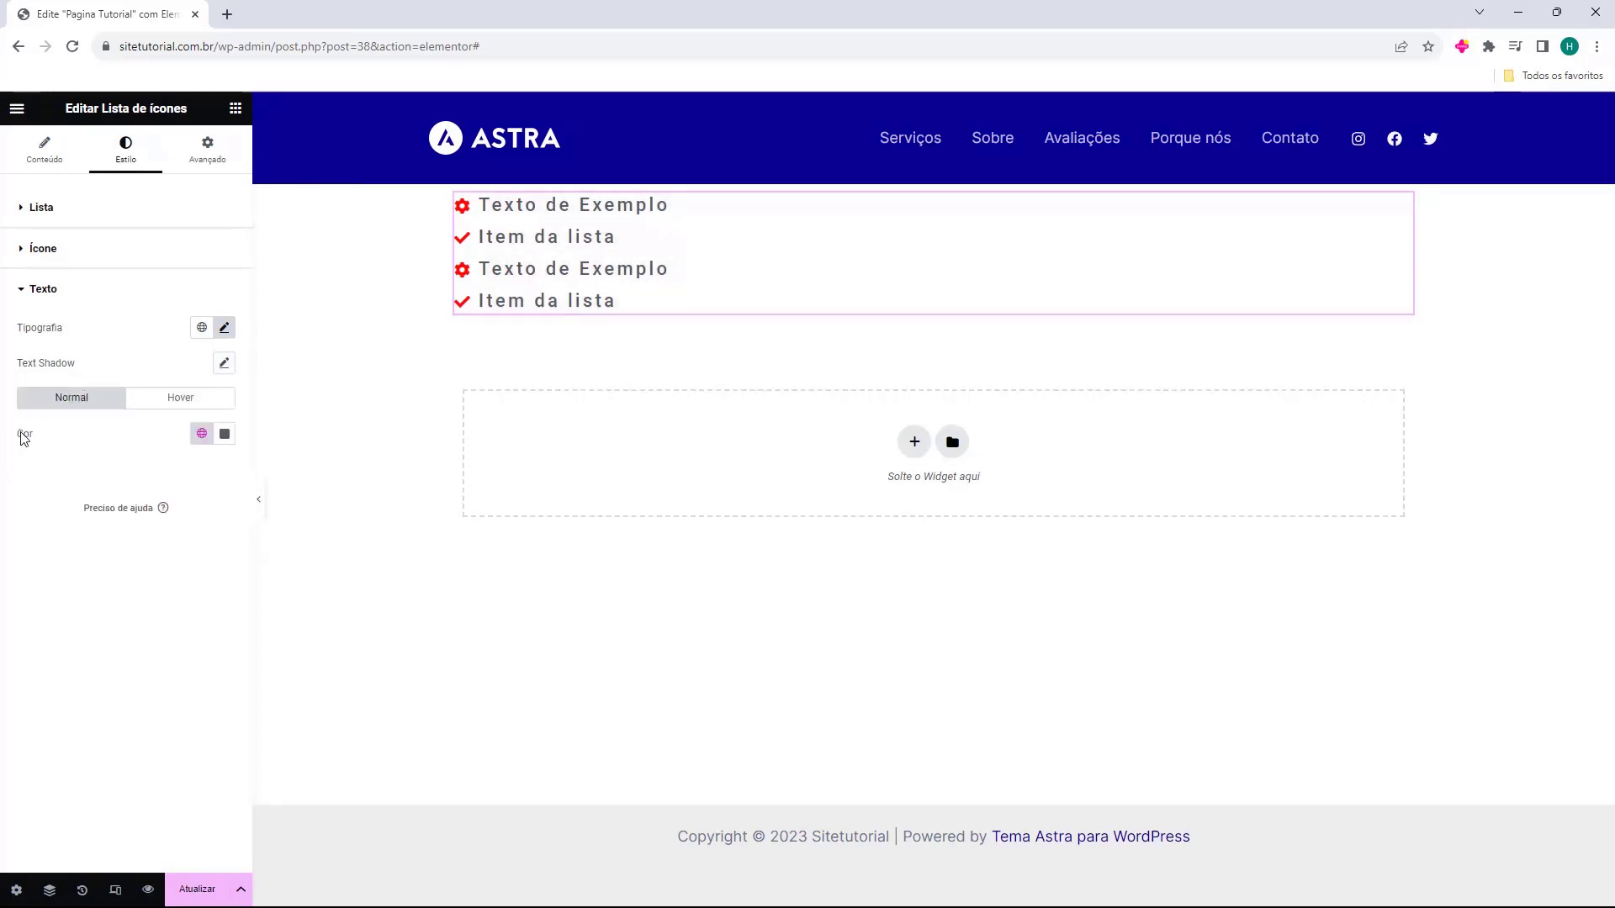
Step: Colour the list text blue in its normal state
{"action": "left_click", "coordinate": [224, 434]}
{"action": "left_click", "coordinate": [317, 522]}
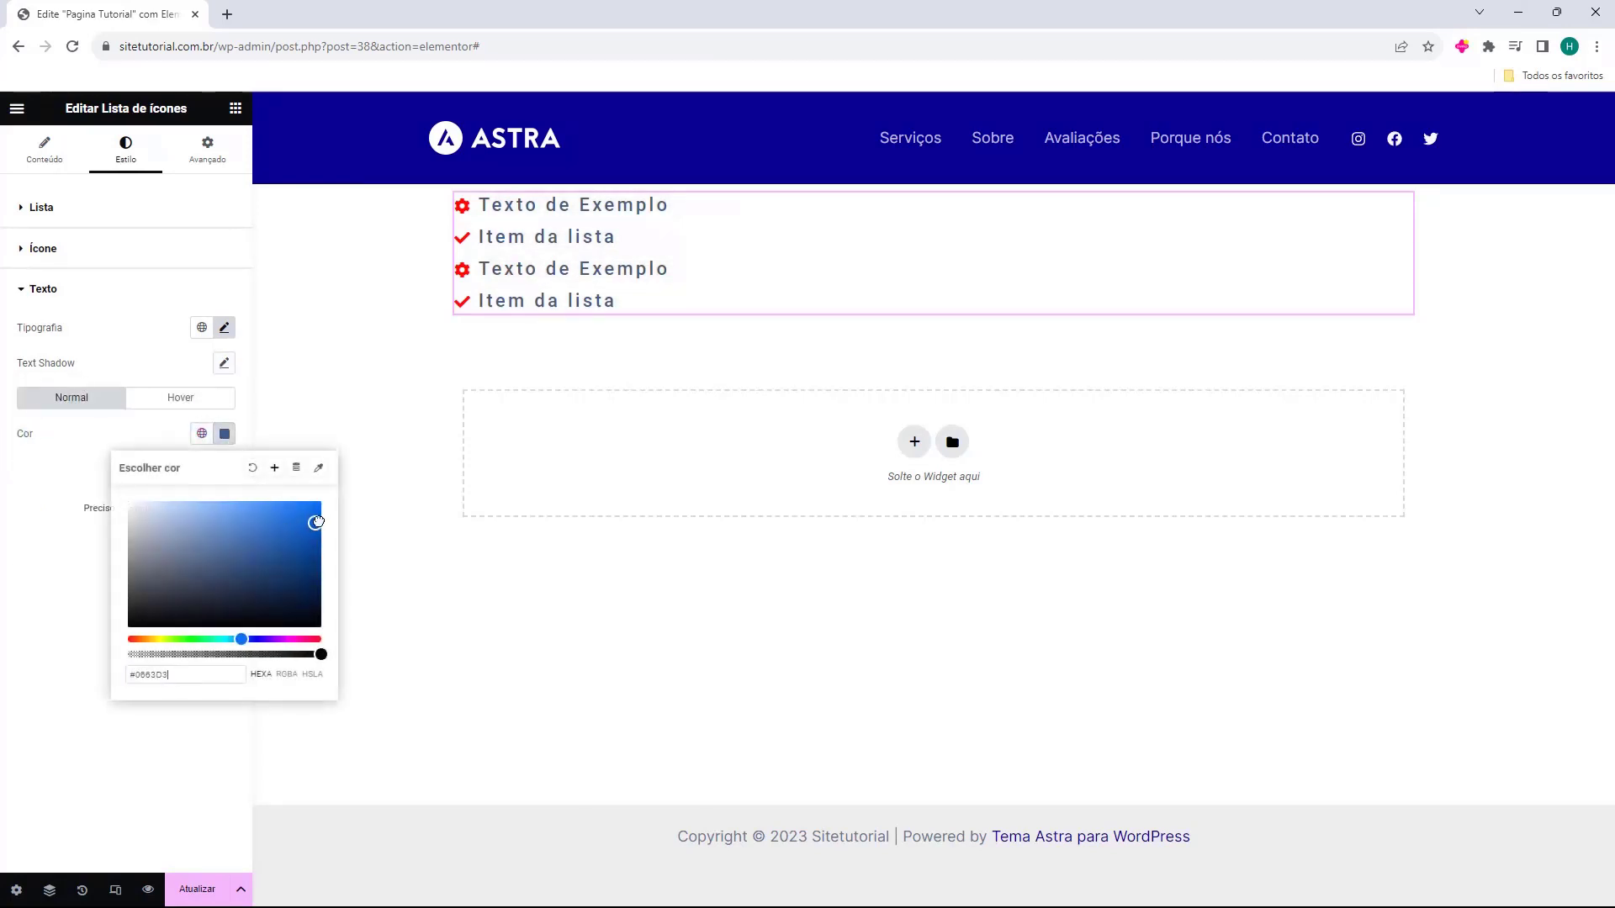
{"action": "left_click_drag", "start_coordinate": [341, 501], "coordinate": [149, 278]}
{"action": "left_click", "coordinate": [149, 277]}
{"action": "key", "text": "ctrl+z"}
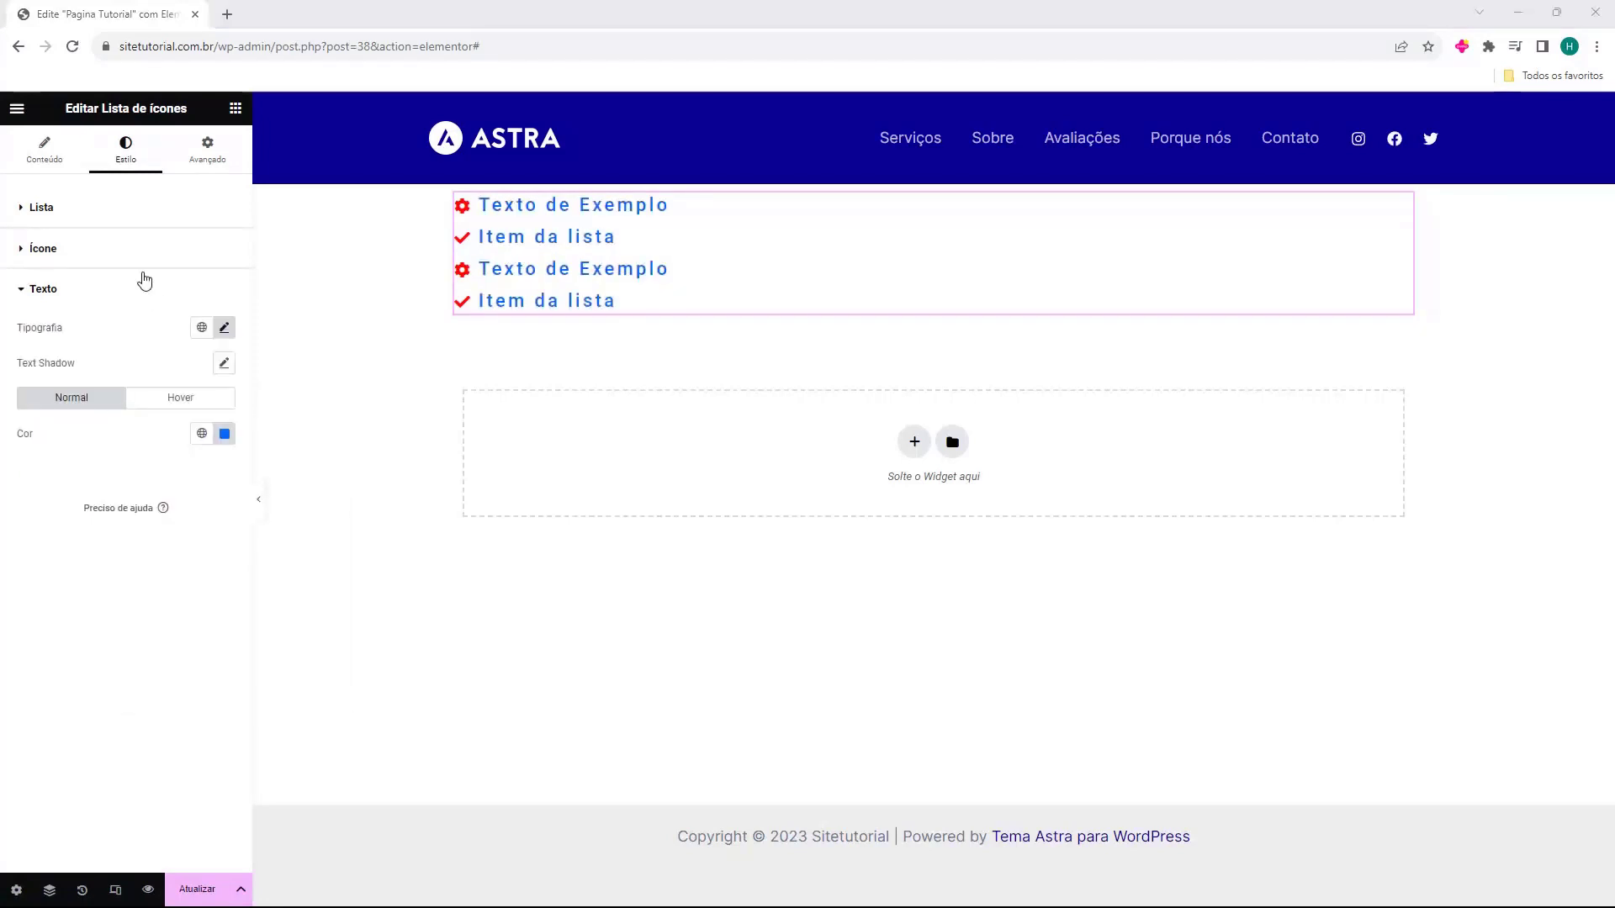
Step: Look over the icon list's advanced settings, return to its content settings and update the page
{"action": "left_click", "coordinate": [191, 168]}
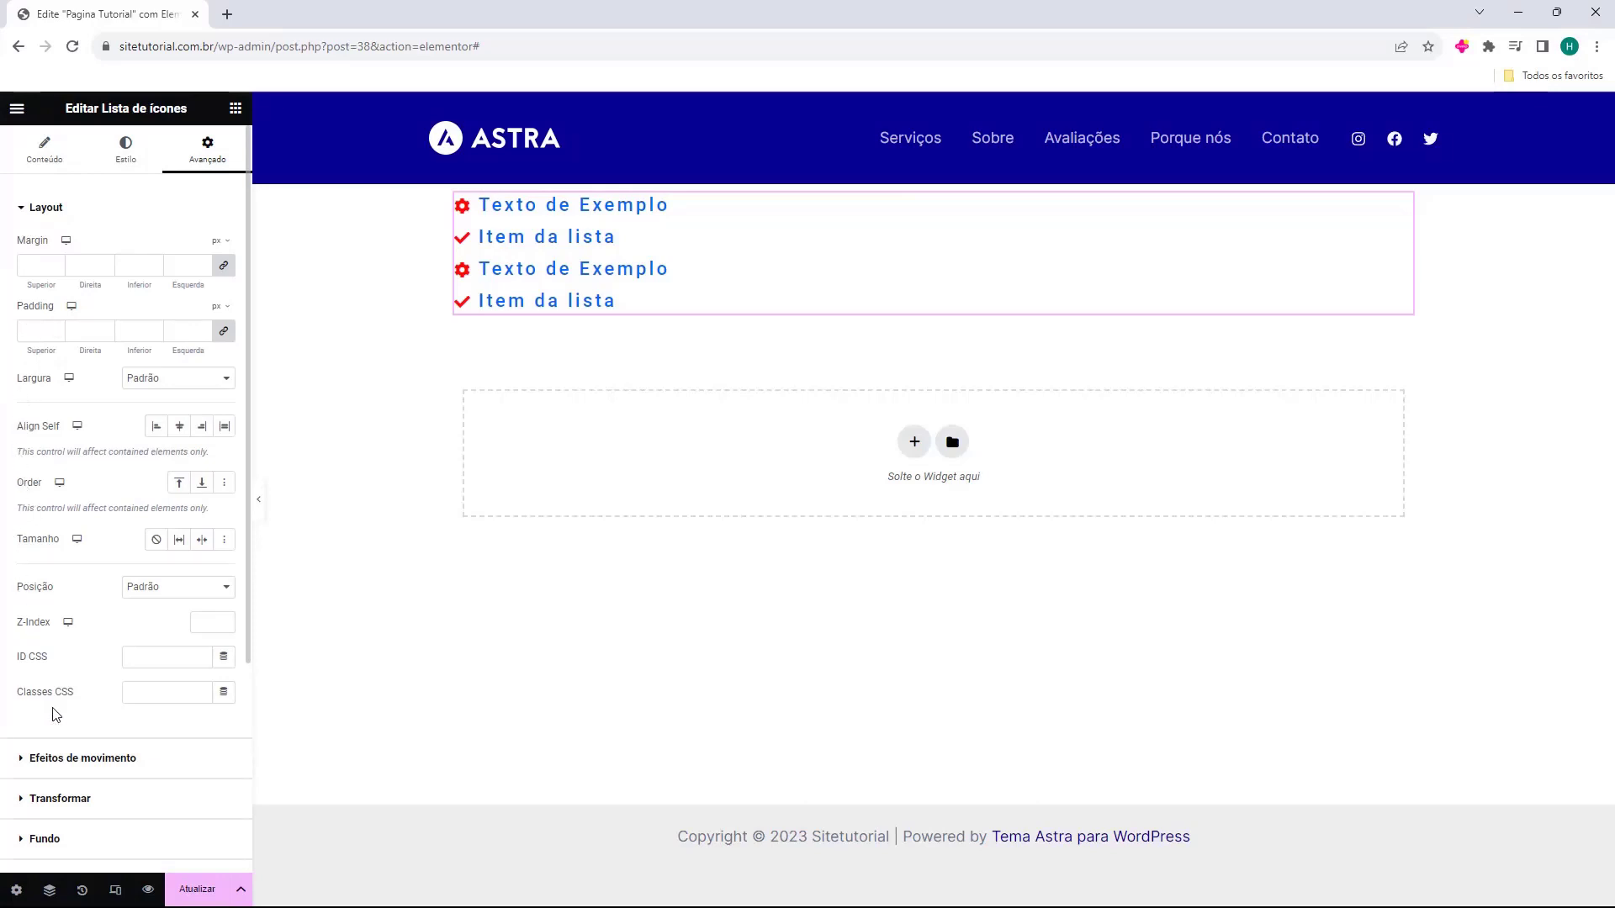
{"action": "scroll", "coordinate": [122, 566], "scroll_direction": "down", "scroll_amount": 3}
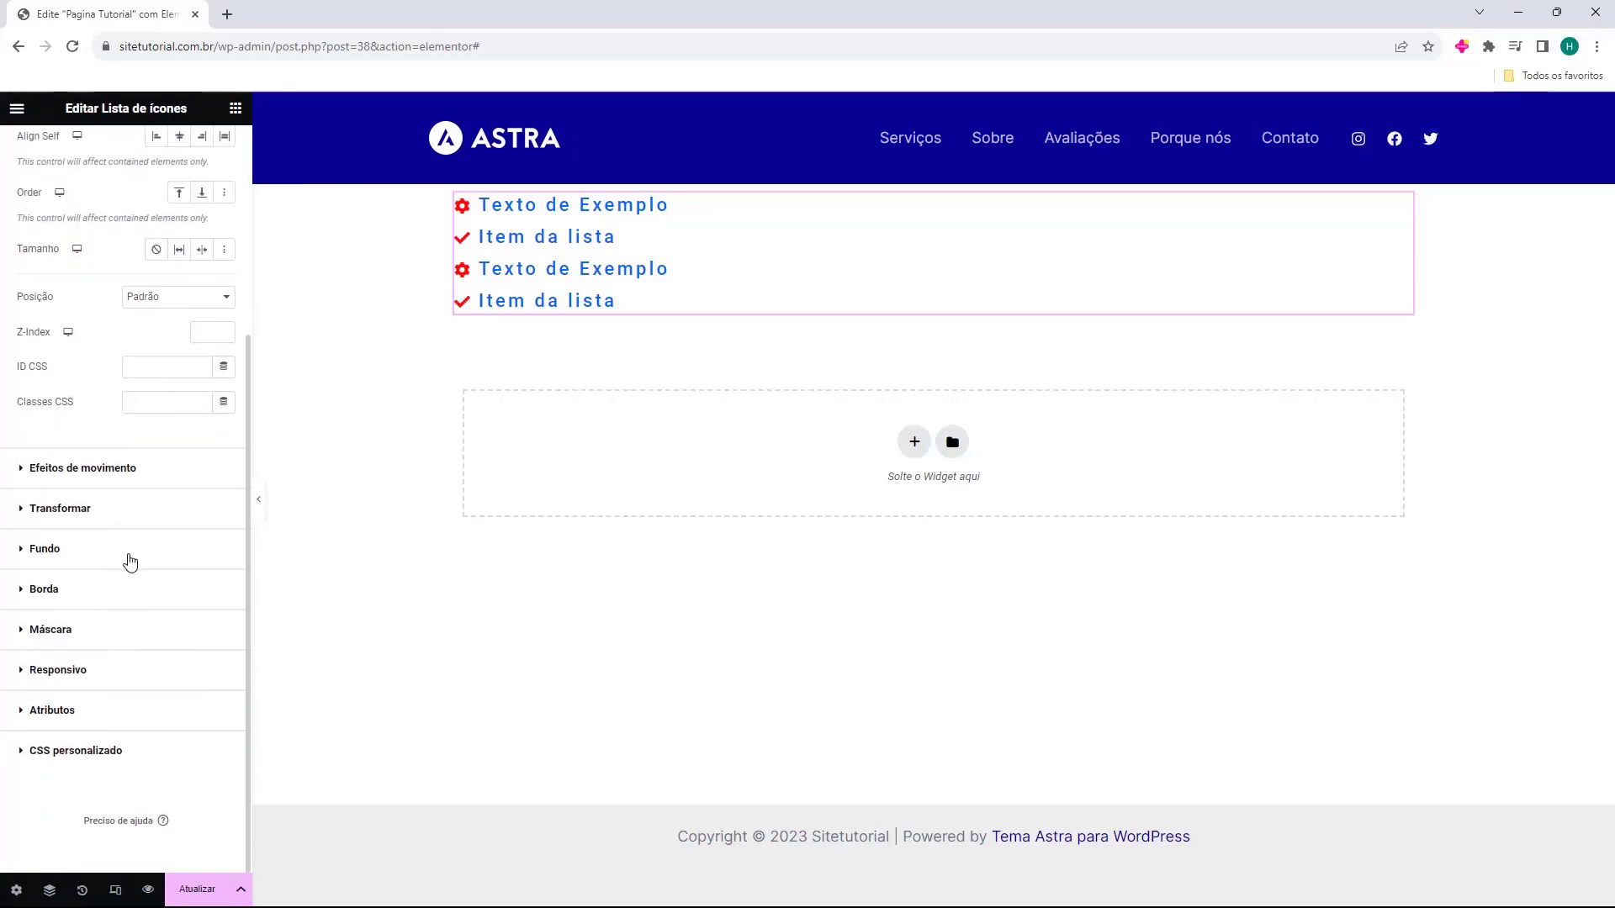
{"action": "scroll", "coordinate": [125, 609], "scroll_direction": "up", "scroll_amount": 3}
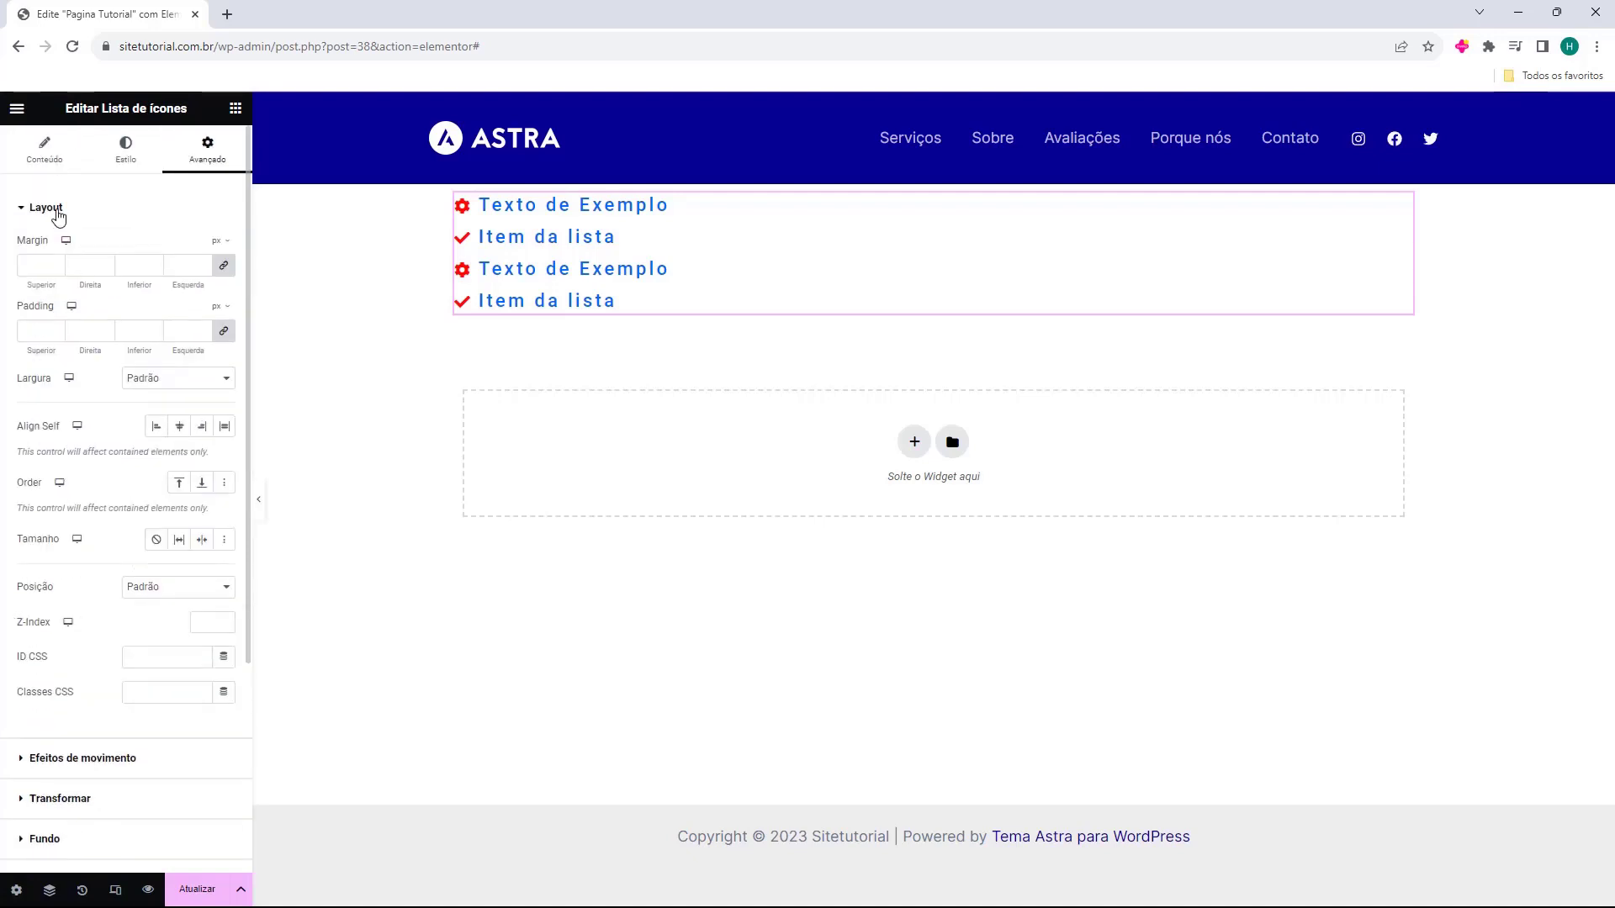
{"action": "left_click", "coordinate": [43, 168]}
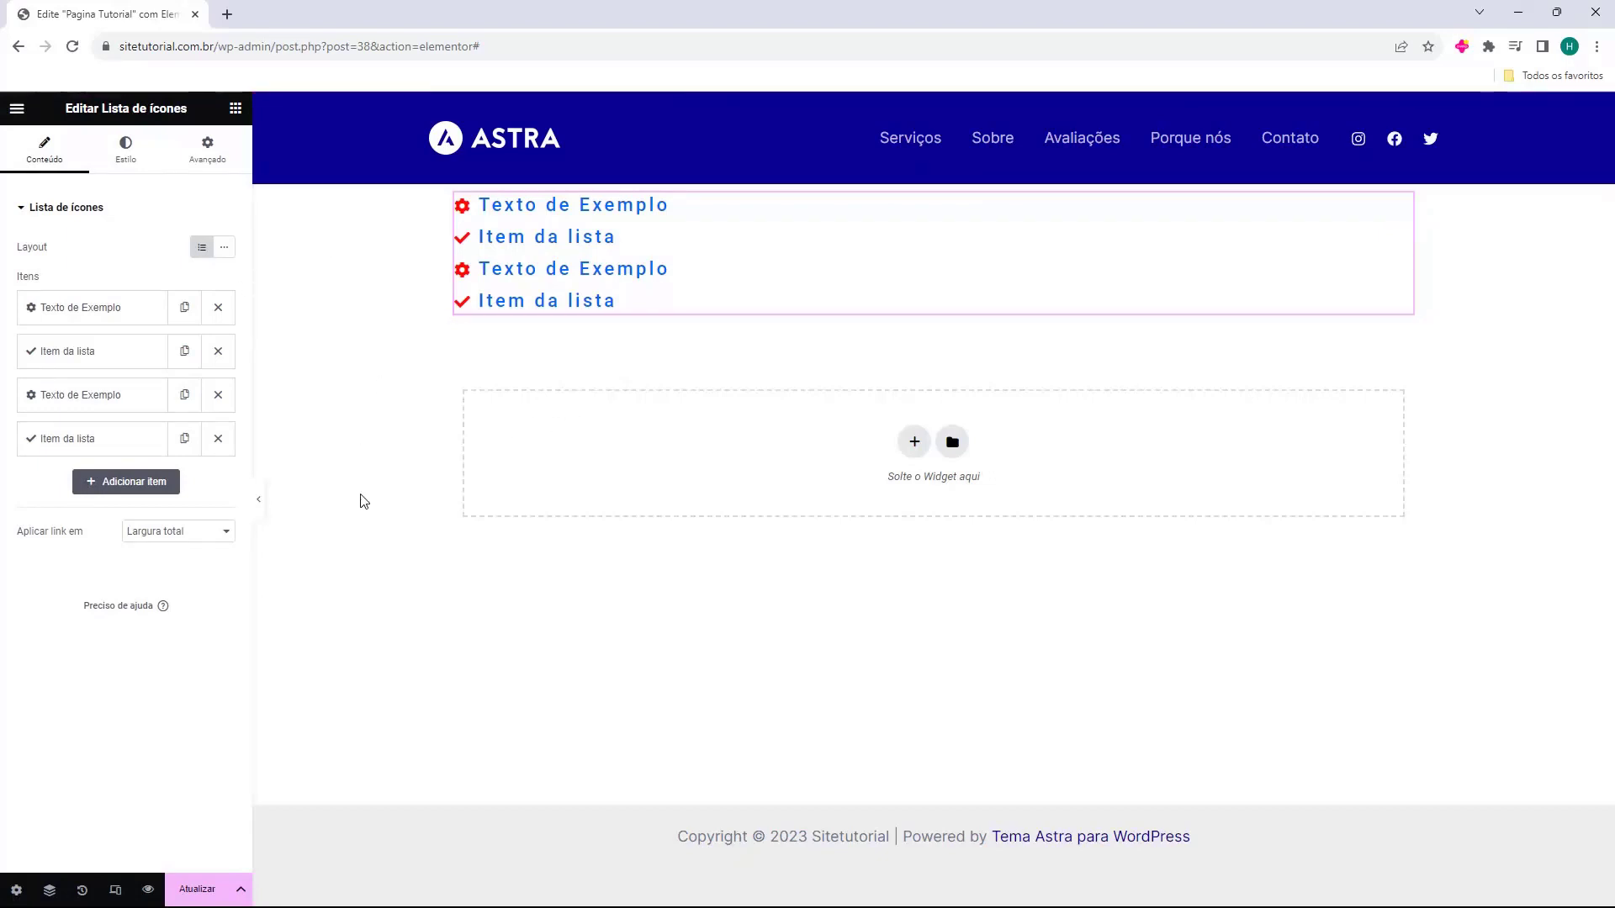
{"action": "left_click", "coordinate": [190, 895]}
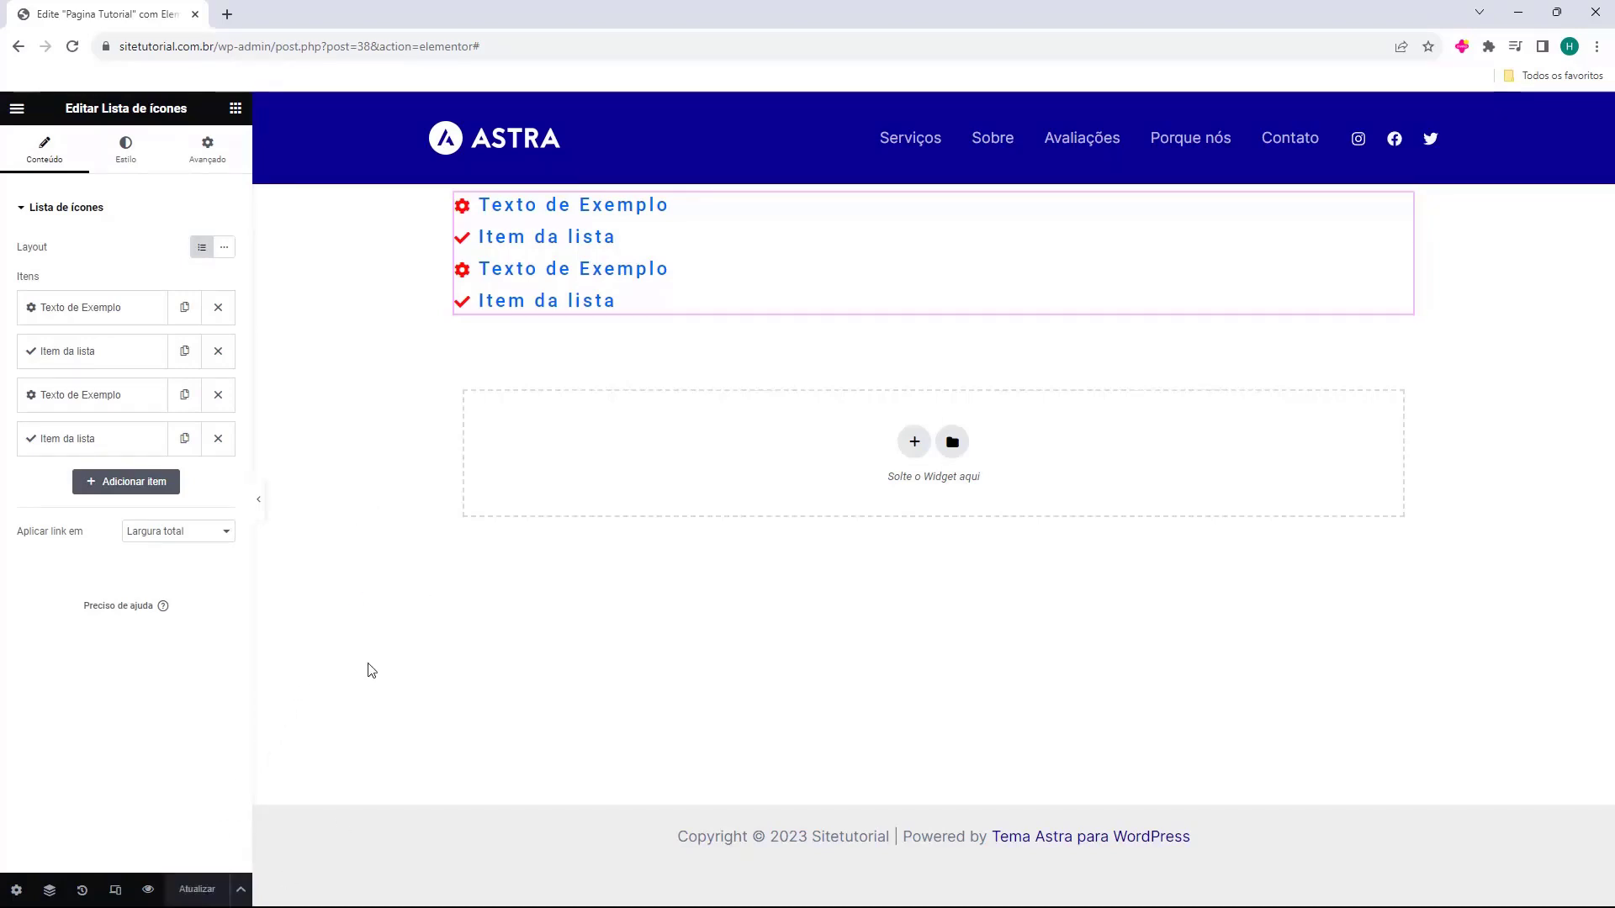